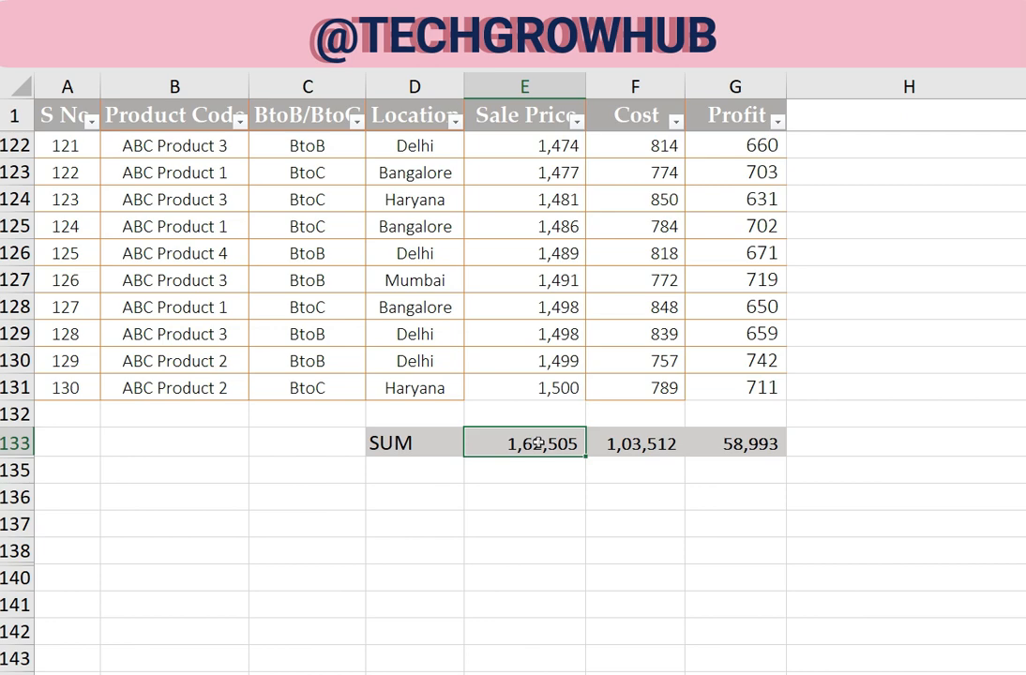
Filter the Location column to show only the Mumbai rows
scroll(544, 460, "down", 1)
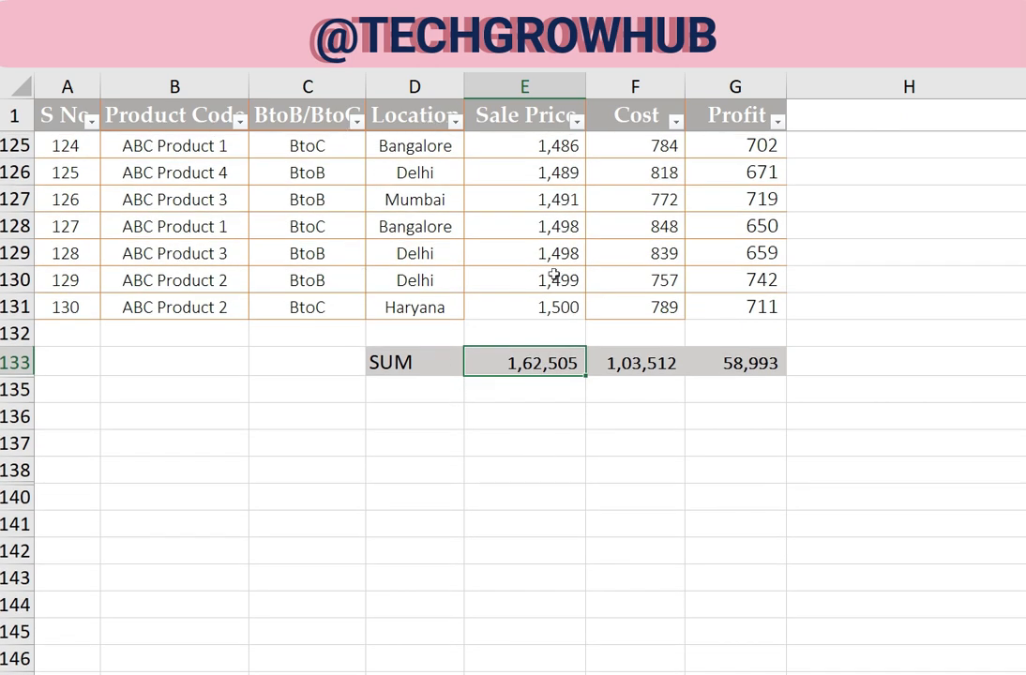
left_click(454, 122)
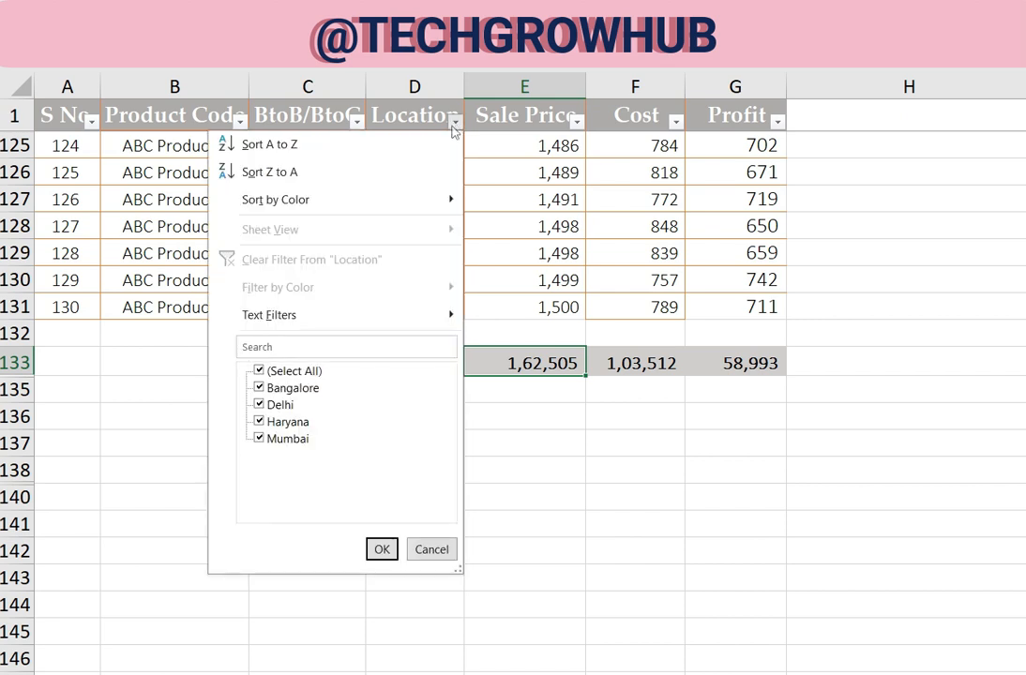
left_click(280, 372)
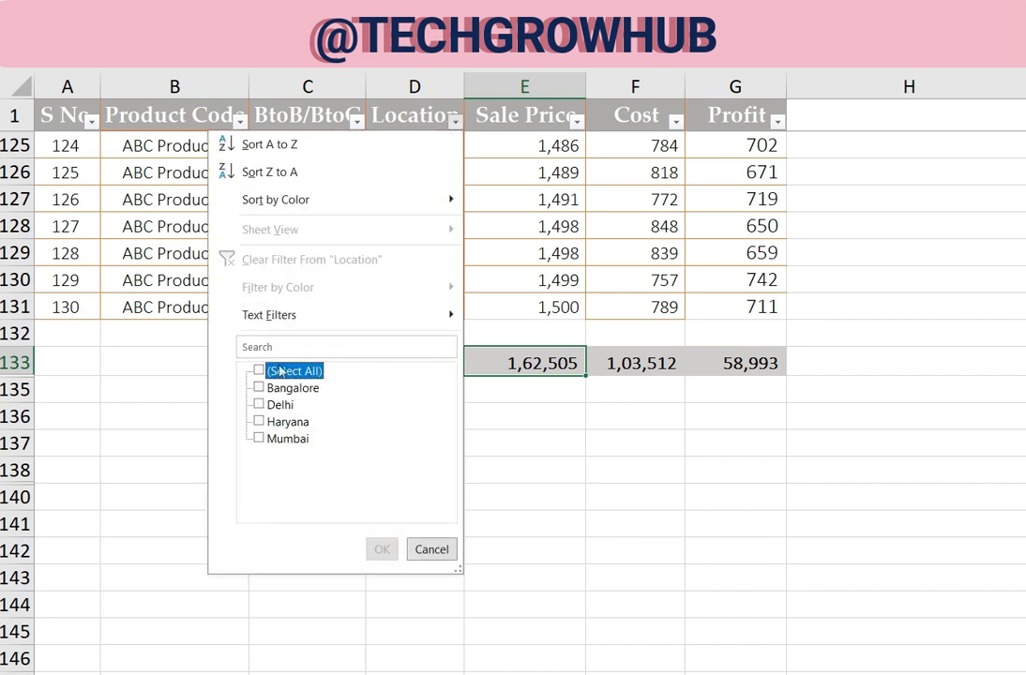
left_click(261, 438)
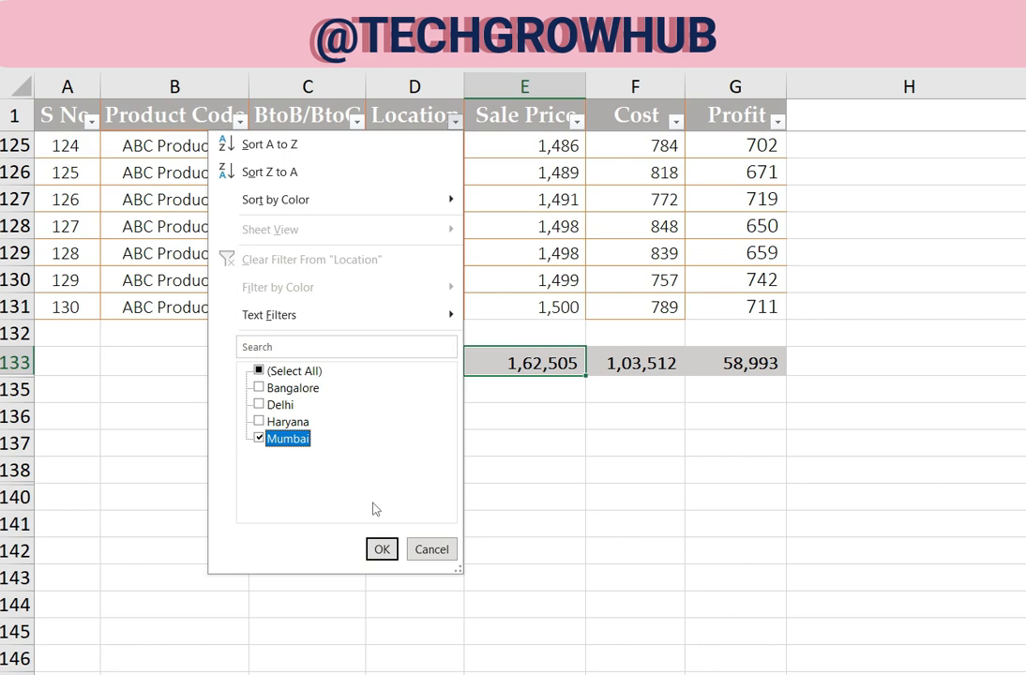
left_click(381, 549)
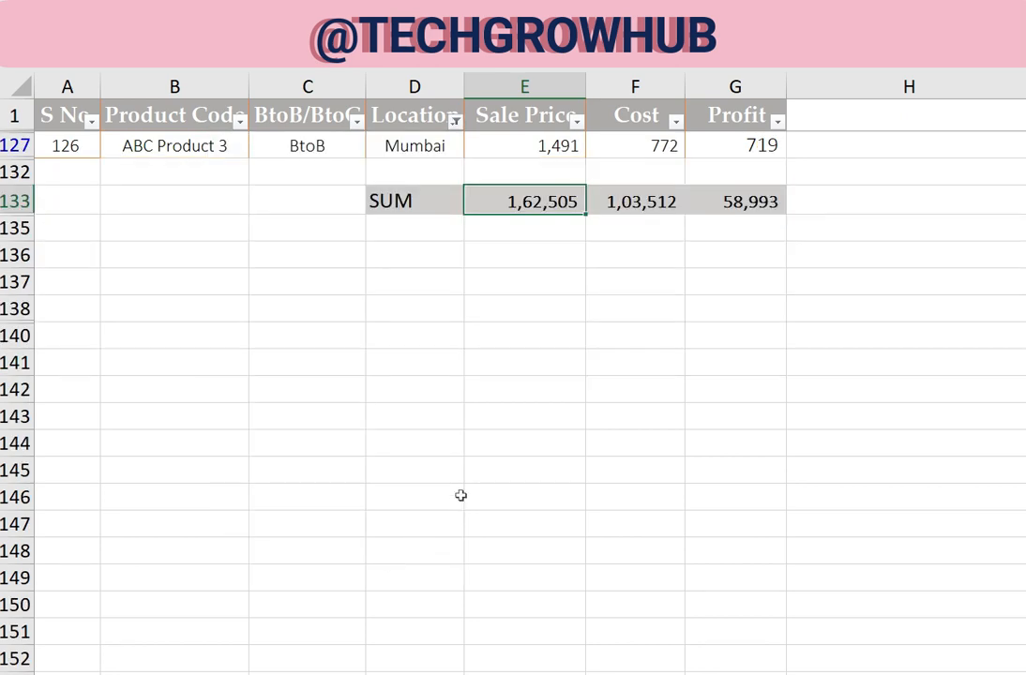
scroll(469, 478, "up", 4)
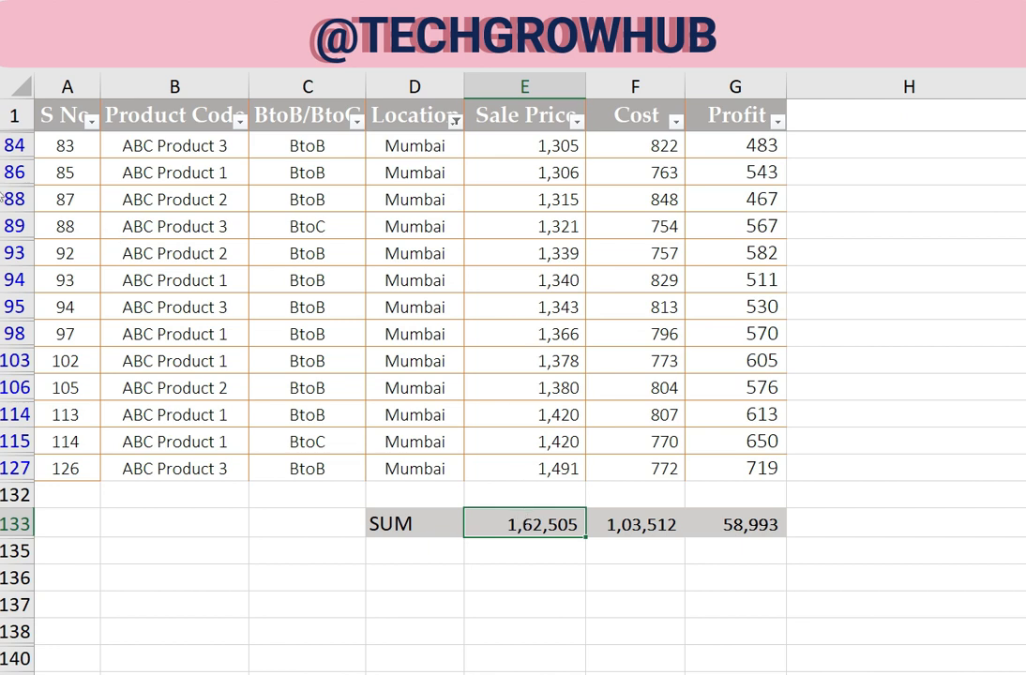
mouse_move(23, 322)
left_mouse_down()
mouse_move(23, 330)
mouse_move(23, 317)
left_mouse_up()
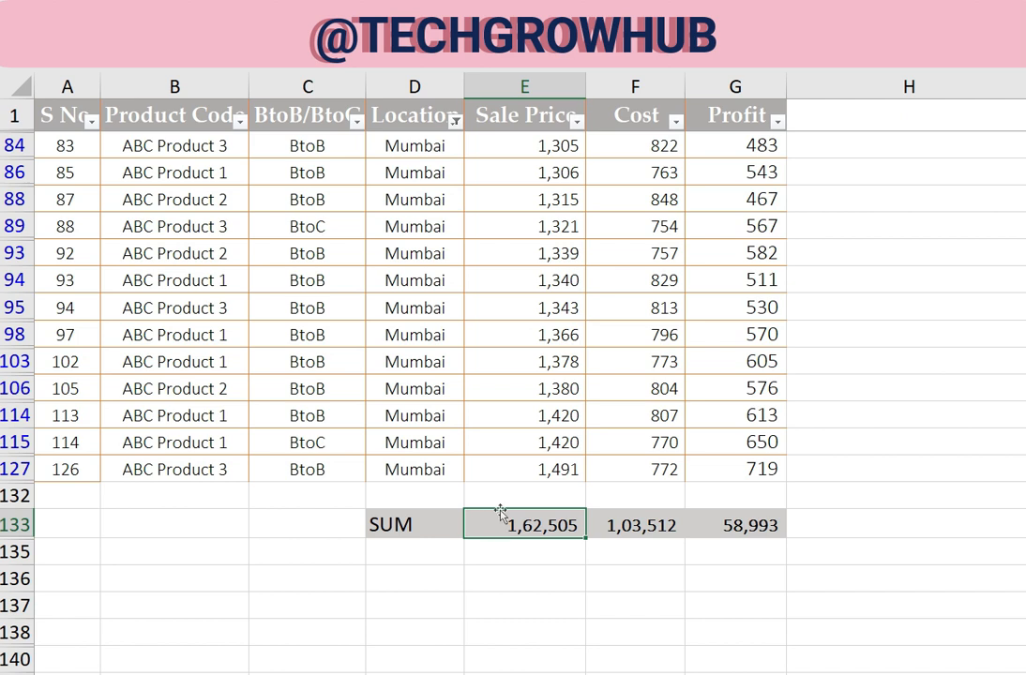
Reset the Location filter to include all locations
left_click(454, 122)
left_click(282, 370)
left_click(382, 549)
scroll(390, 486, "down", 10)
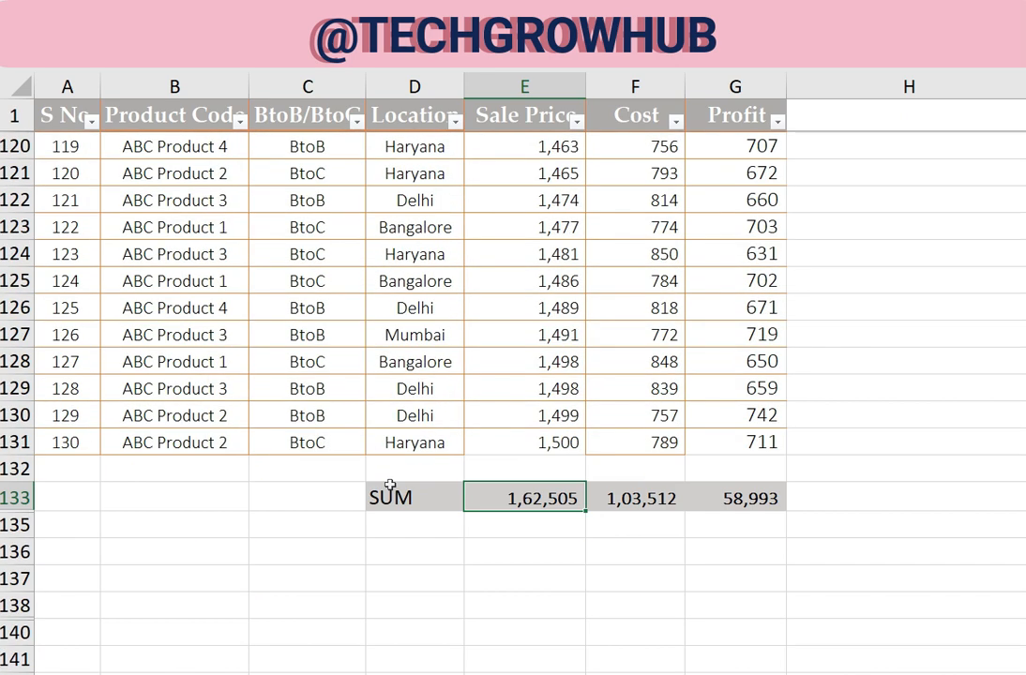
Hide rows 122 to 126 and select the Sale Price total in E133
left_click(16, 200)
left_click_drag(15, 200, 16, 308)
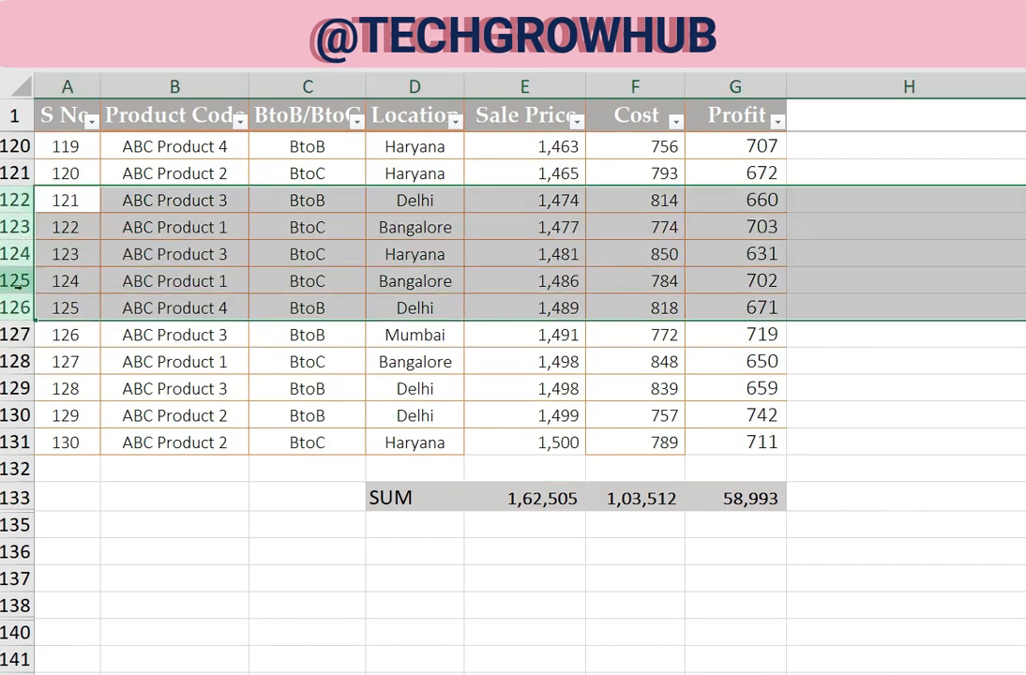
right_click(16, 280)
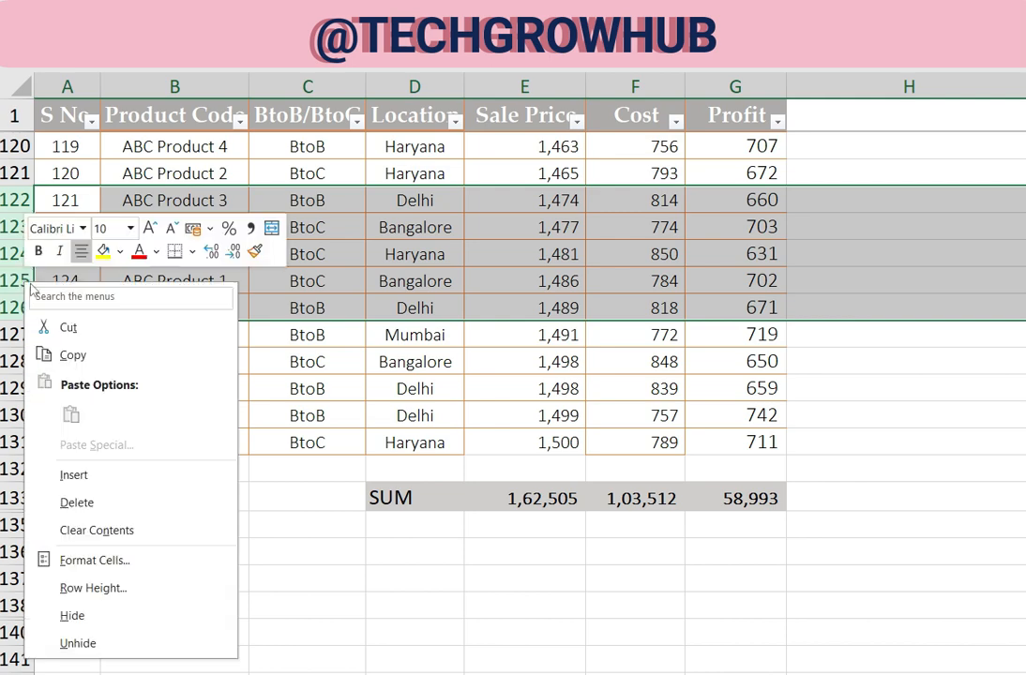
left_click(108, 615)
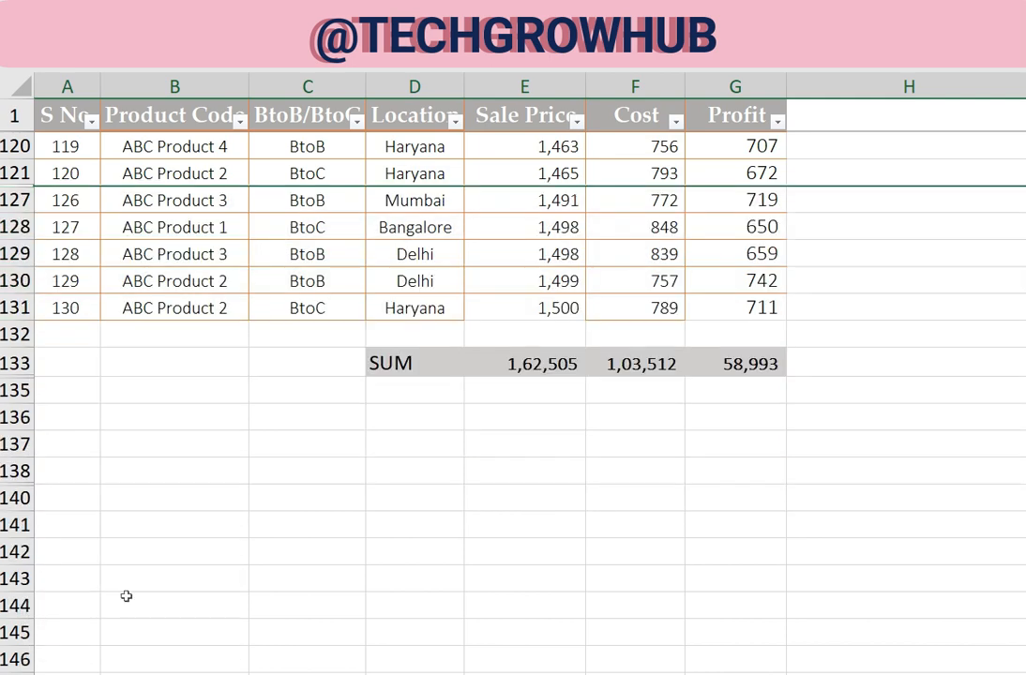
left_click(458, 361)
left_click(529, 361)
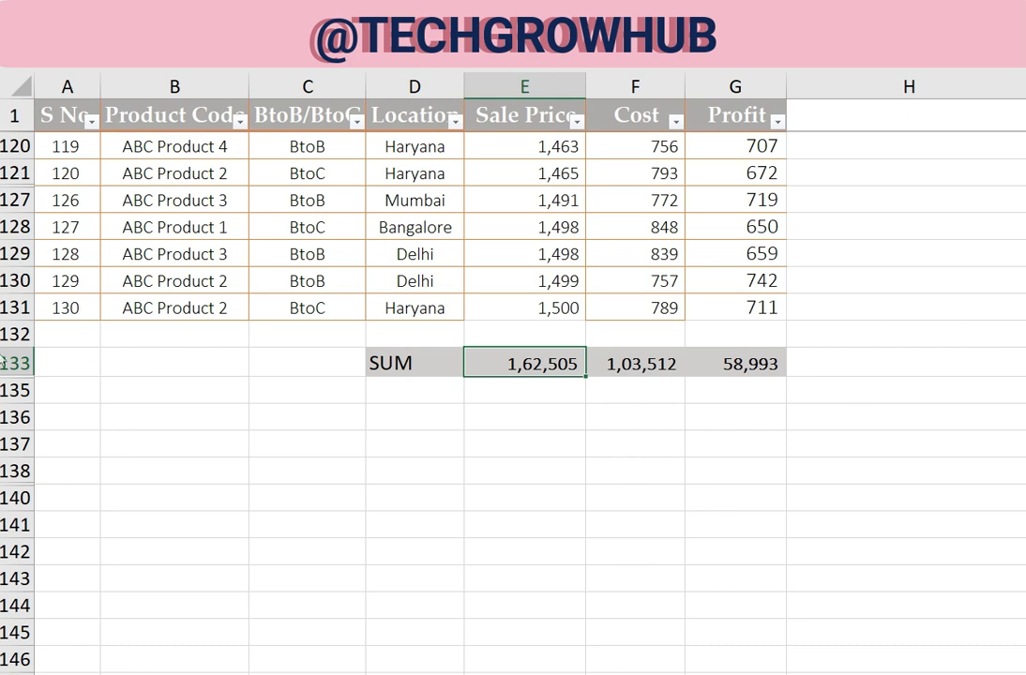
Unhide rows 122 to 126 and the SubTotal row 134, and select E134
left_click_drag(17, 173, 17, 200)
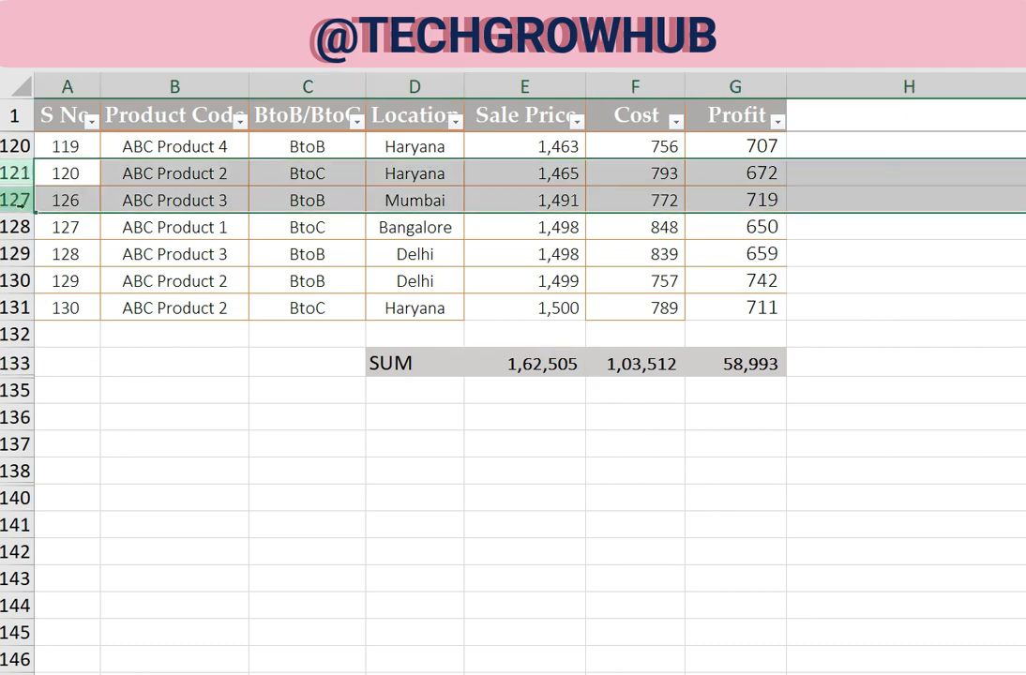
key("ctrl+shift+9")
scroll(111, 361, "down", 3)
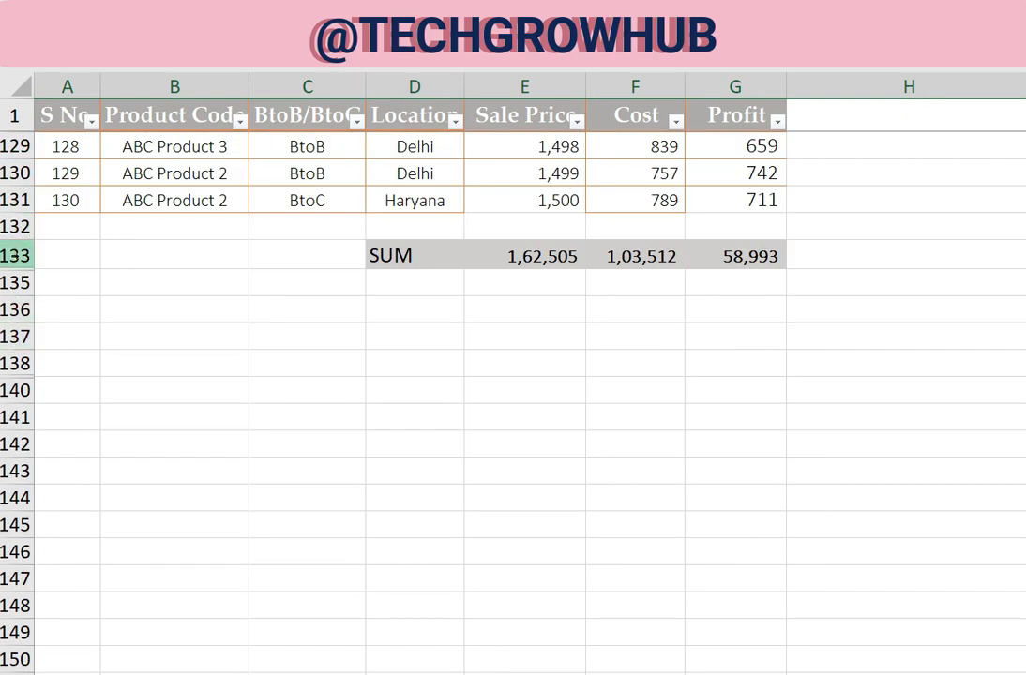
left_click_drag(16, 255, 17, 283)
right_click(32, 292)
left_click(72, 648)
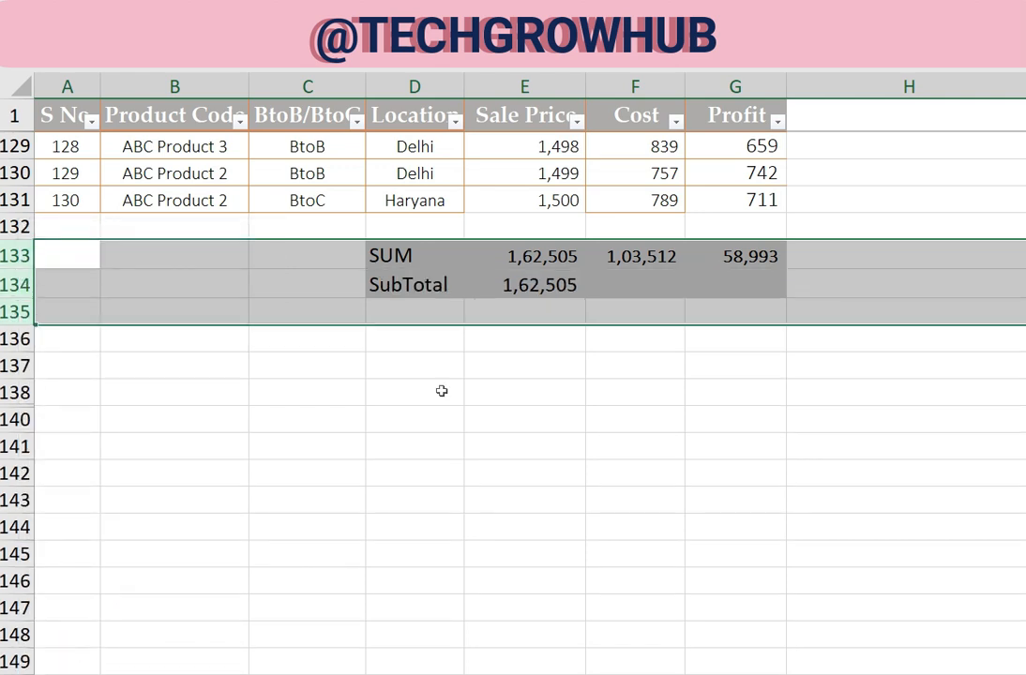
left_click(525, 285)
scroll(638, 329, "up", 2)
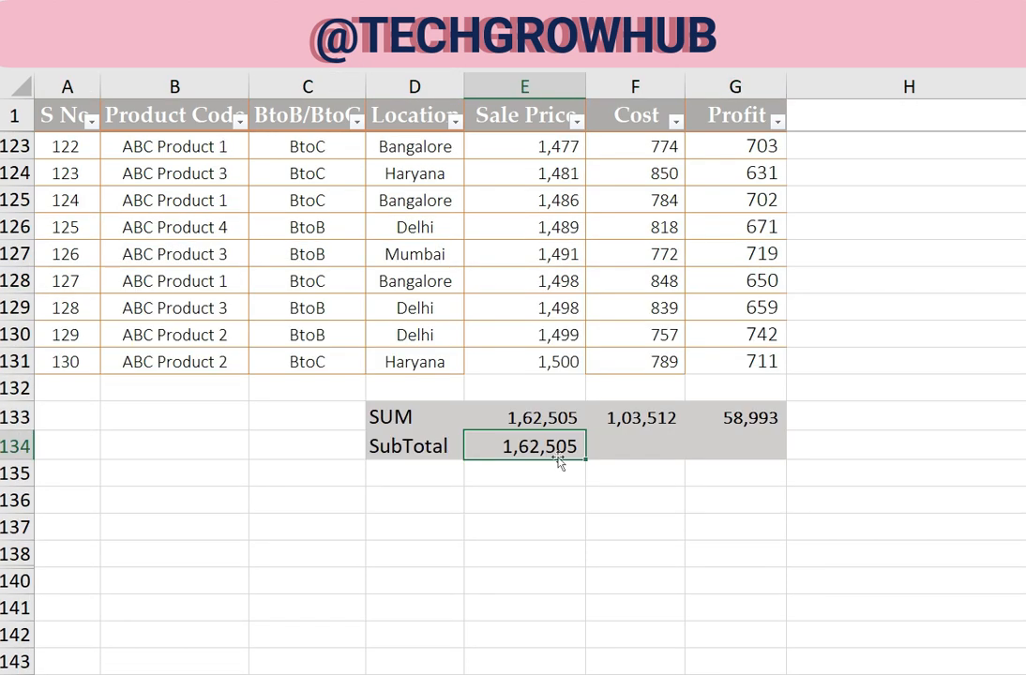
Change the function in E133 from SUM to MAX, keeping the range E2:E131
left_click(554, 414)
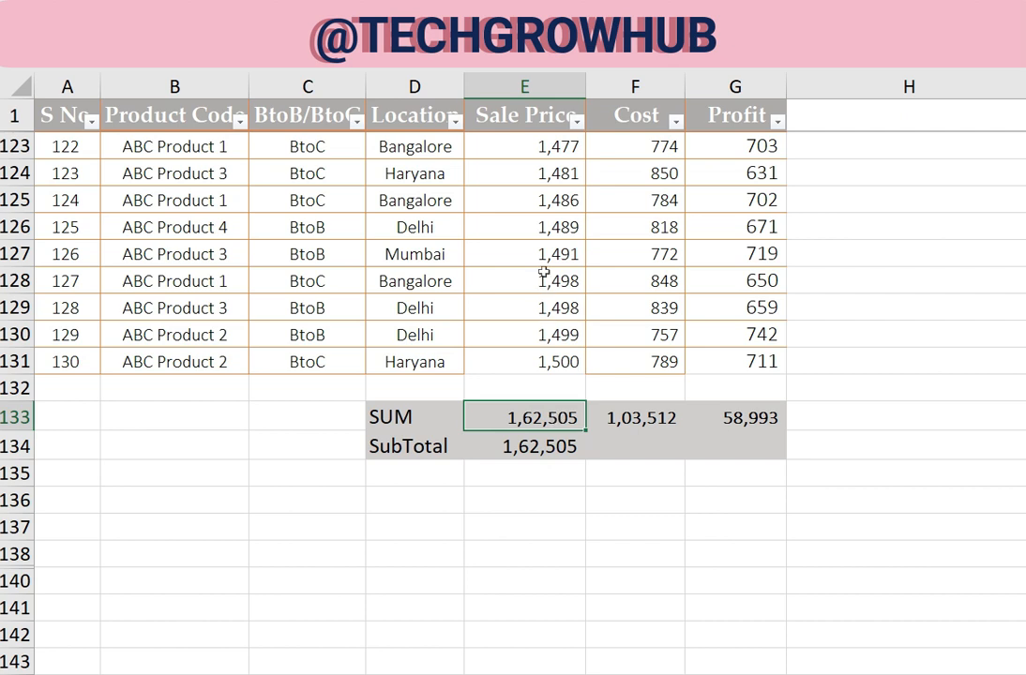
double_click(488, 417)
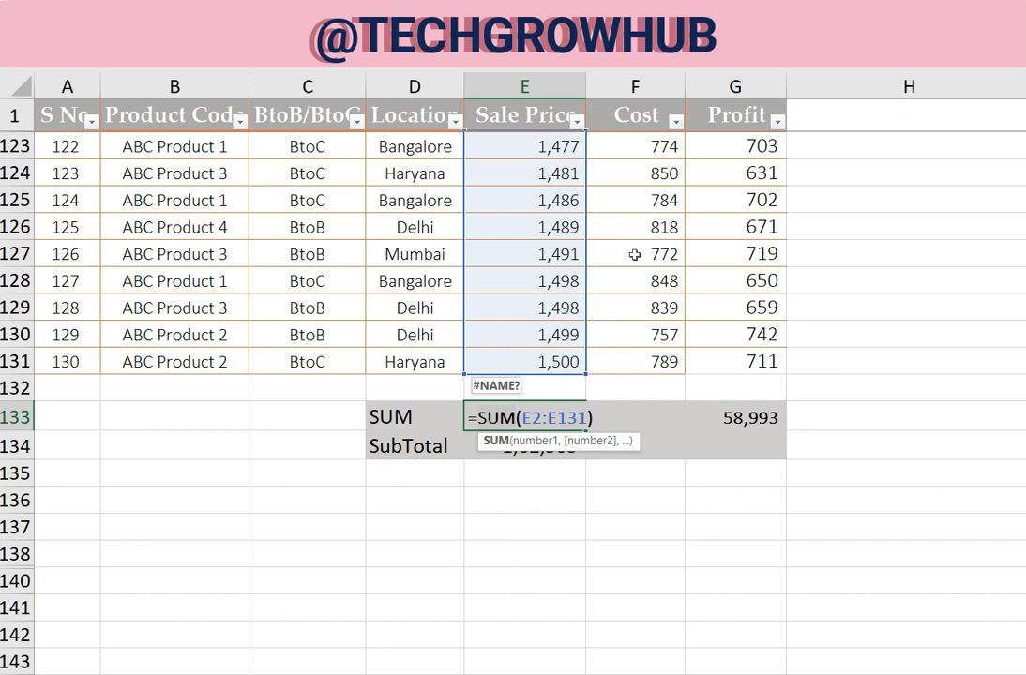
key("BackSpace")
key("BackSpace")
key("BackSpace")
type("MAX")
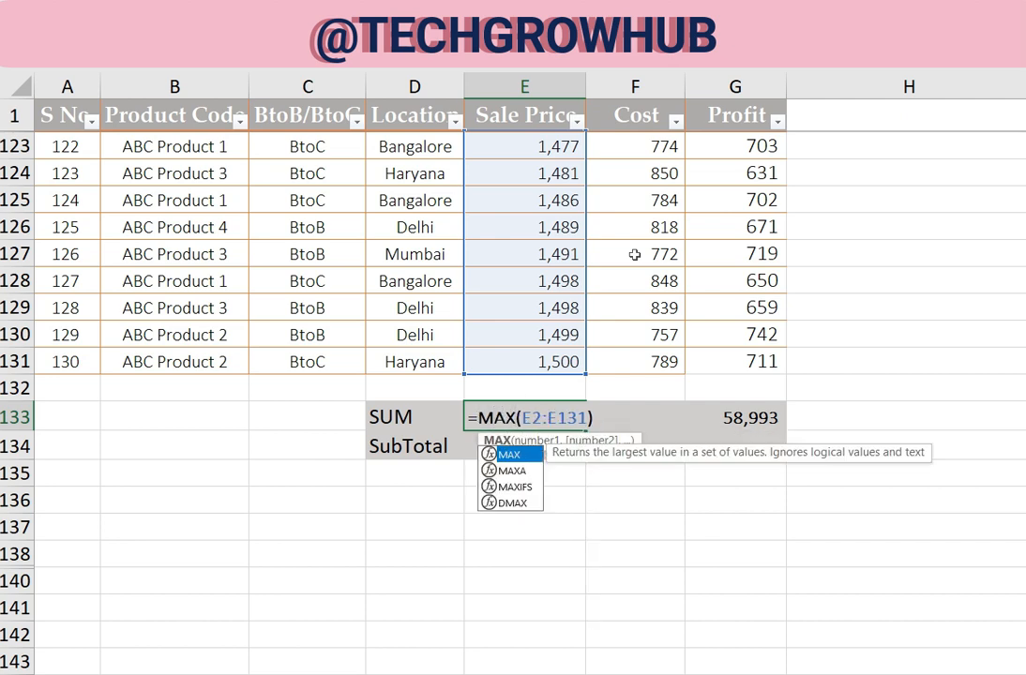
key("Return")
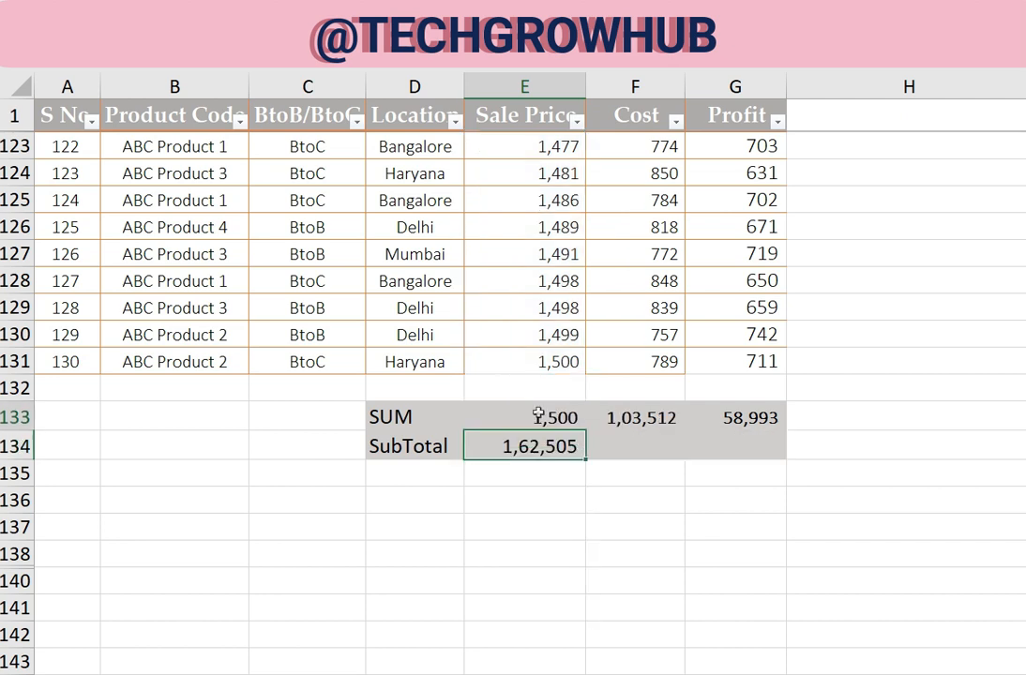
Open the SUBTOTAL formula in E134 and examine its function number argument
double_click(582, 436)
left_click(522, 447)
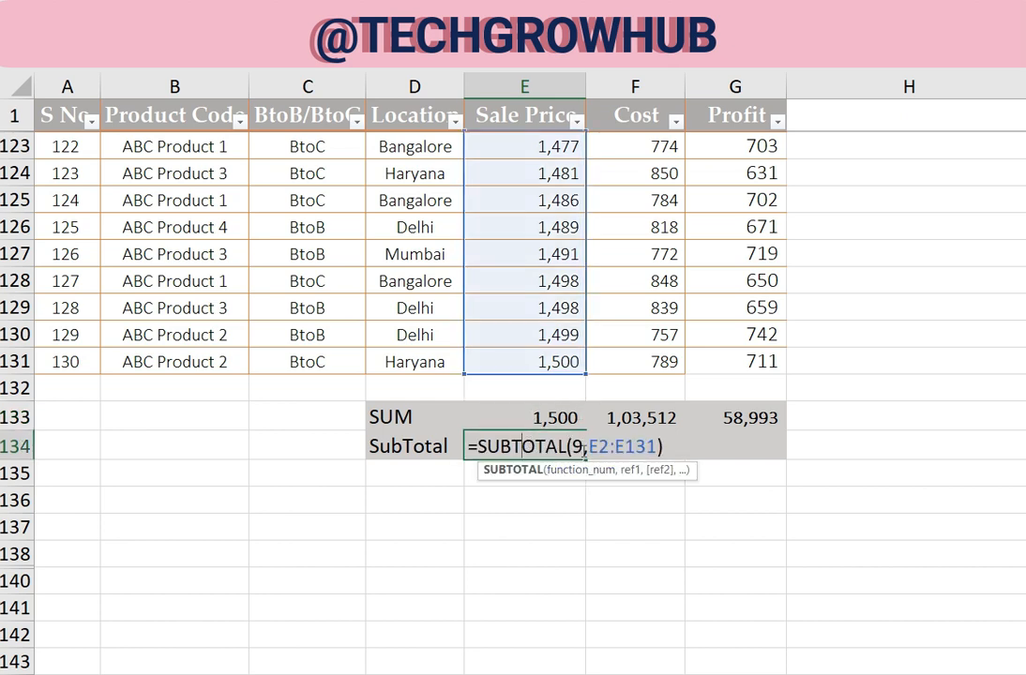
left_click(575, 448)
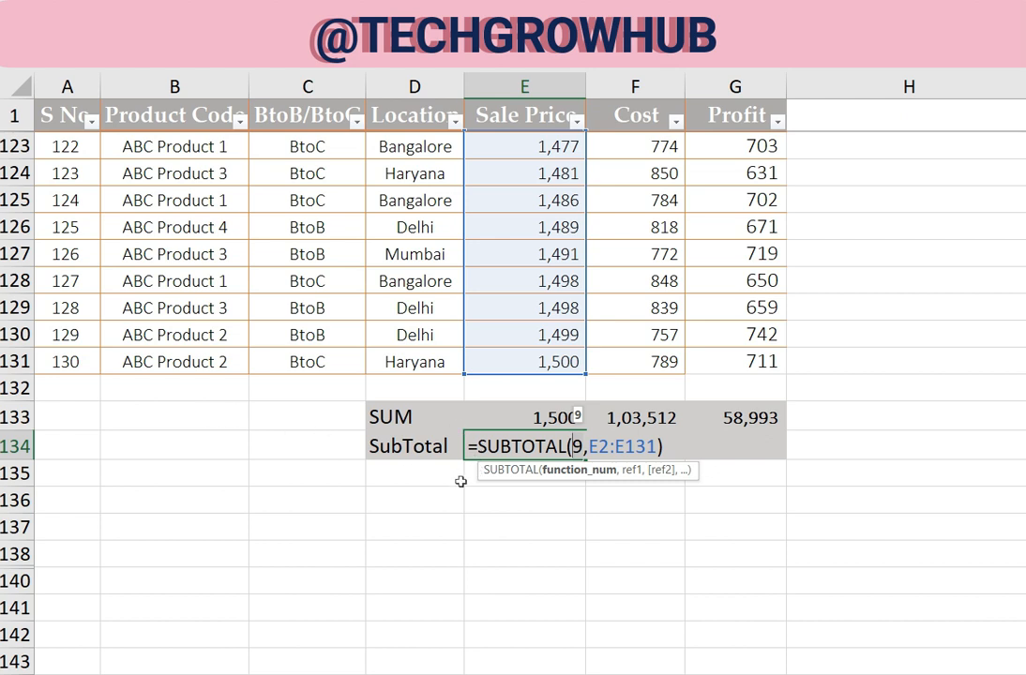
key("ctrl+Return")
Choose MAX as the function label in D133
left_click(209, 417)
left_click(418, 417)
left_click(471, 422)
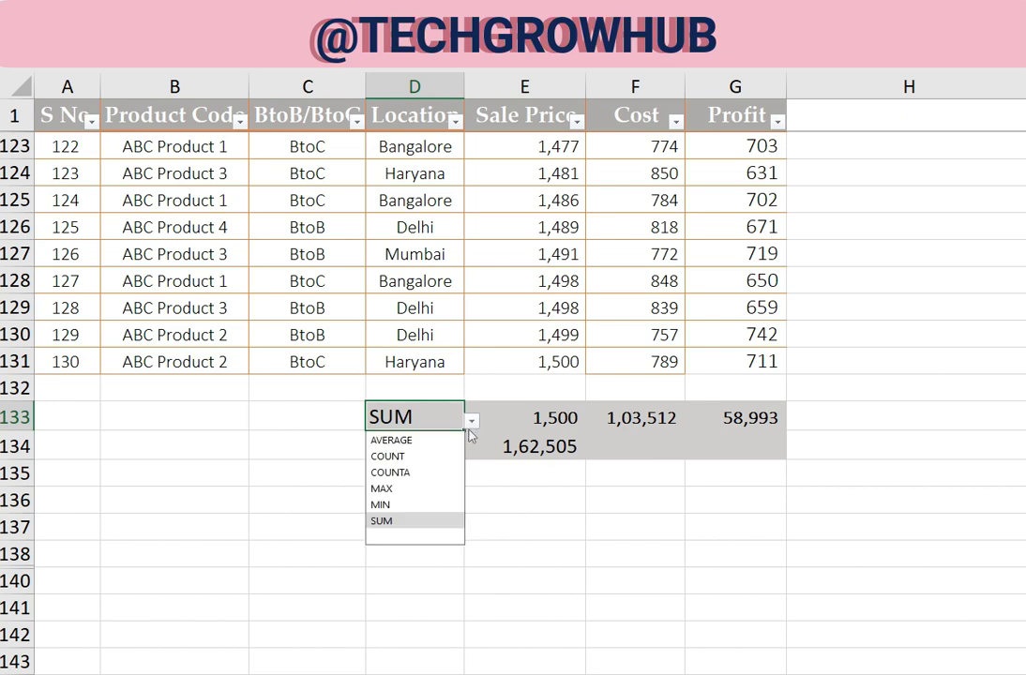
left_click(405, 488)
Review the SUBTOTAL formula in E134 against the chosen label without changing it
left_click(519, 448)
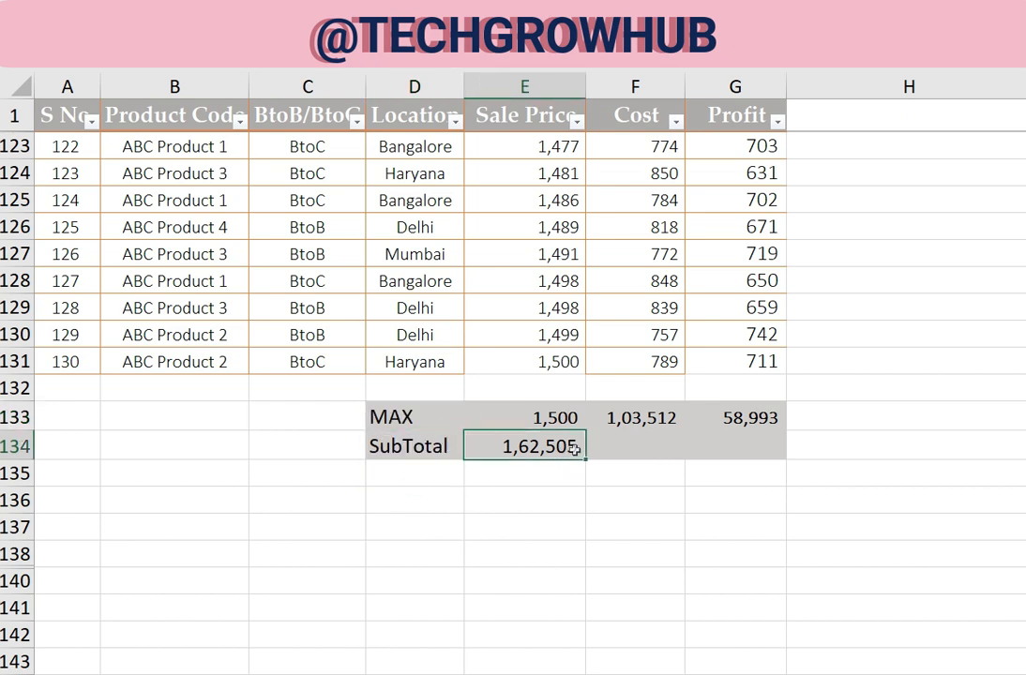
double_click(518, 449)
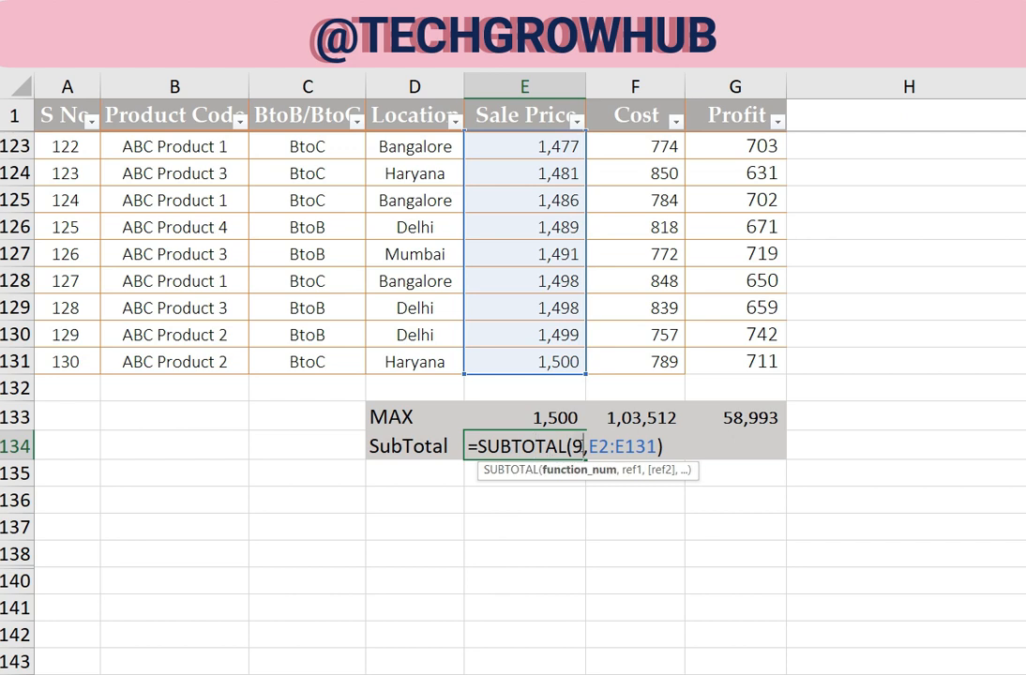
left_click(498, 446)
key("Escape")
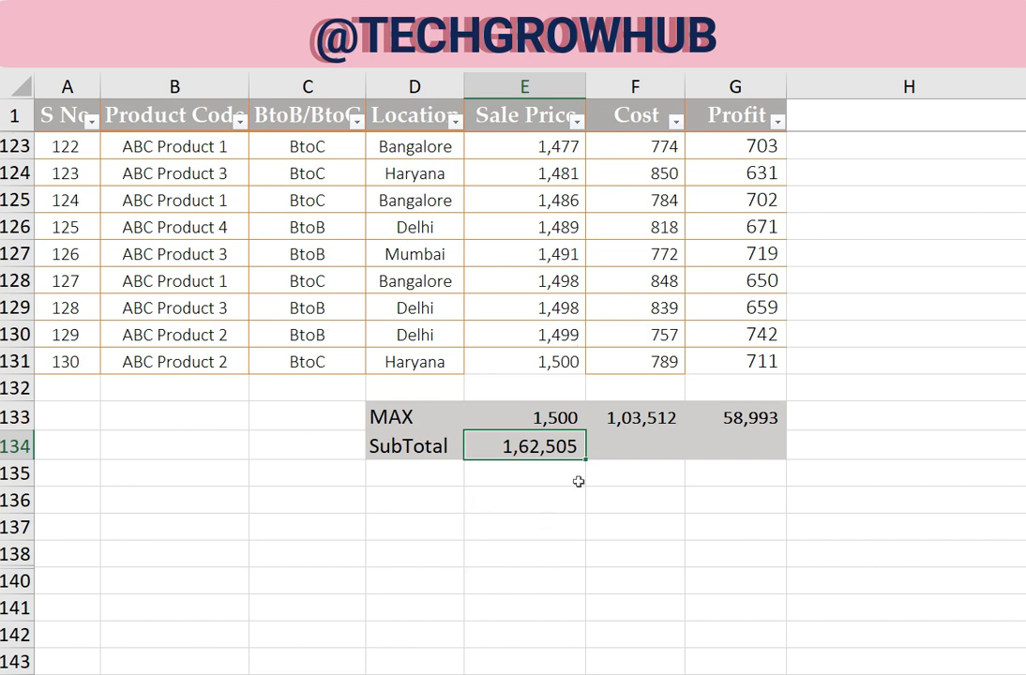
Clear the total and subtotal formulas in the range E133:G134
key("Up")
key("shift+Down")
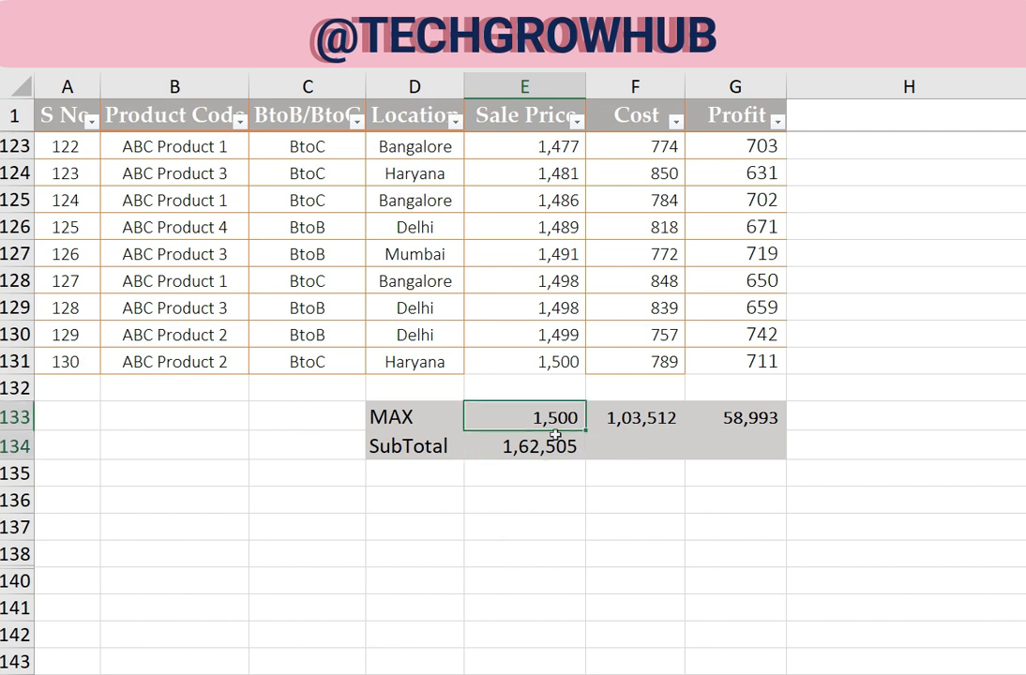
key("shift+Right")
key("shift+Right")
key("Delete")
left_click(555, 434)
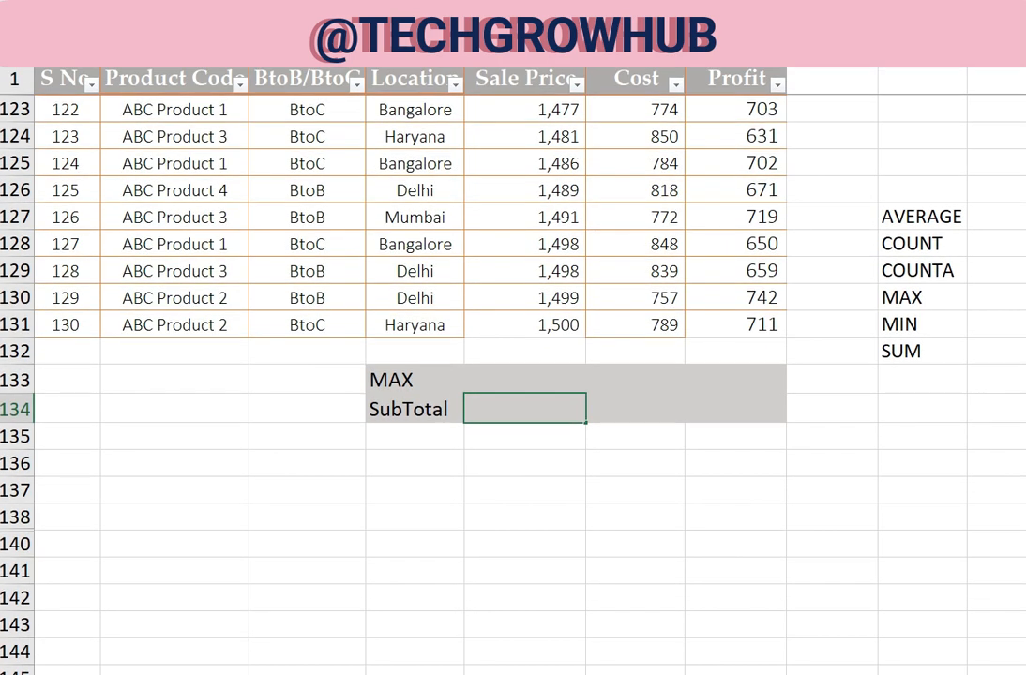
Narrow column H to bring the function name and number list closer to the table, and select I132
left_click_drag(922, 50, 836, 64)
left_click(896, 317)
double_click(836, 64)
left_click(845, 367)
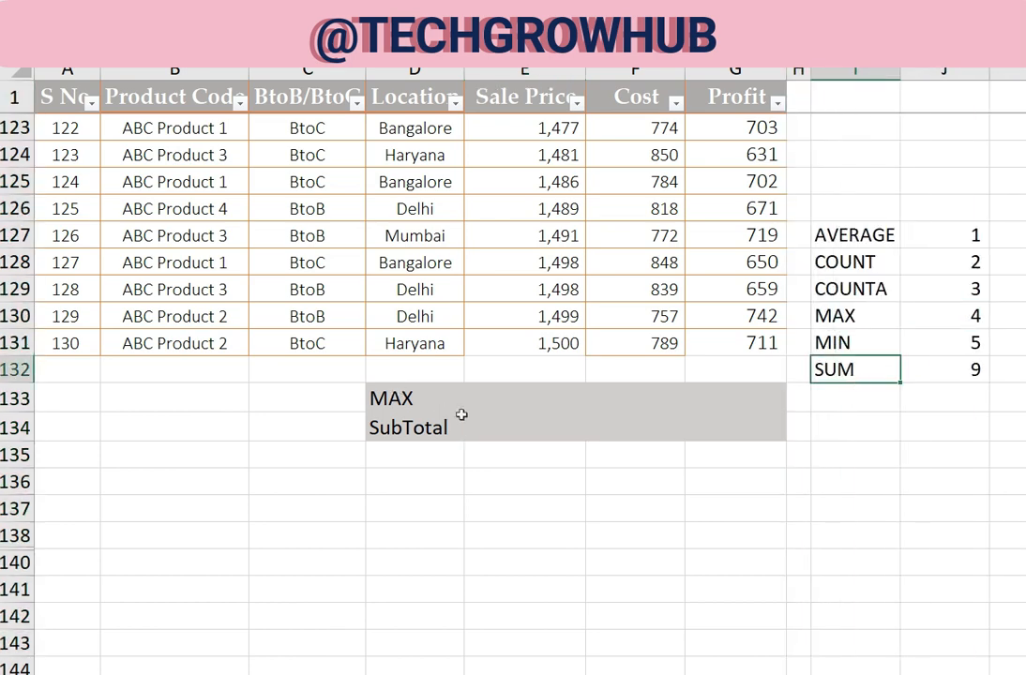
Set the function label in D133 to SUM
scroll(467, 414, "up", 1)
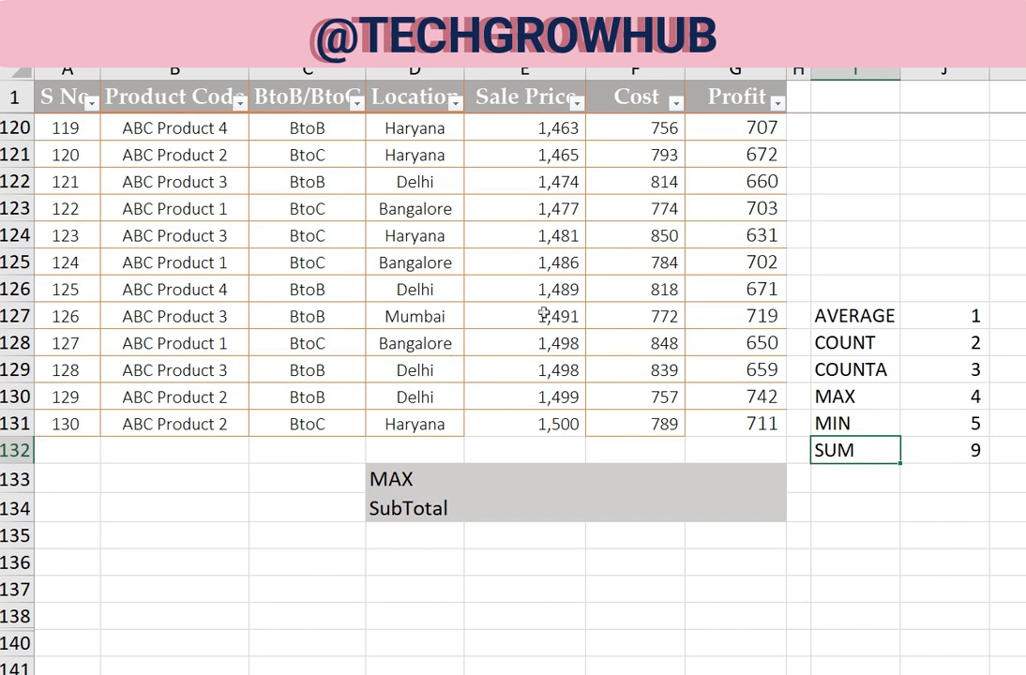
left_click(443, 482)
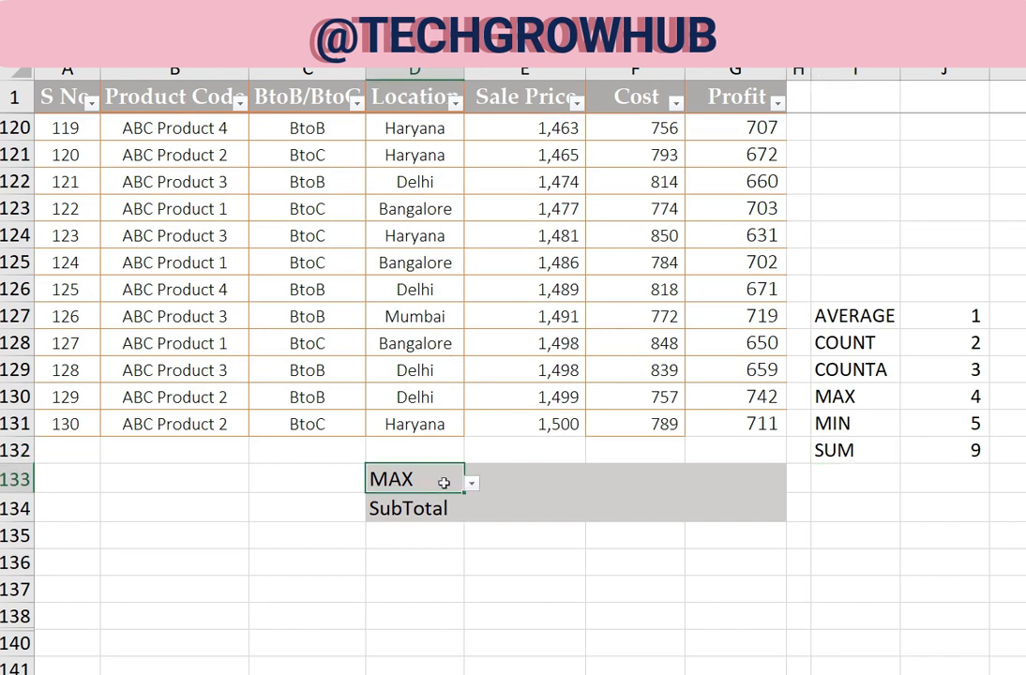
type("SUM")
key("Return")
Enter a SUM formula in E133 that totals the Sale Price values in E2:E131
key("Up")
key("Right")
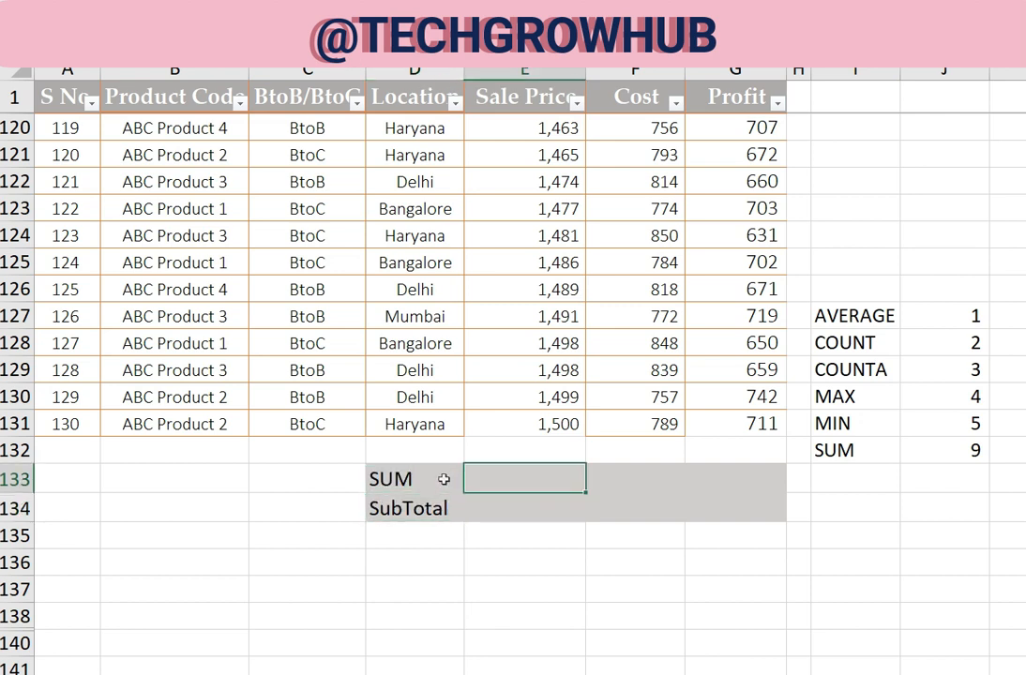
type("=SUM(")
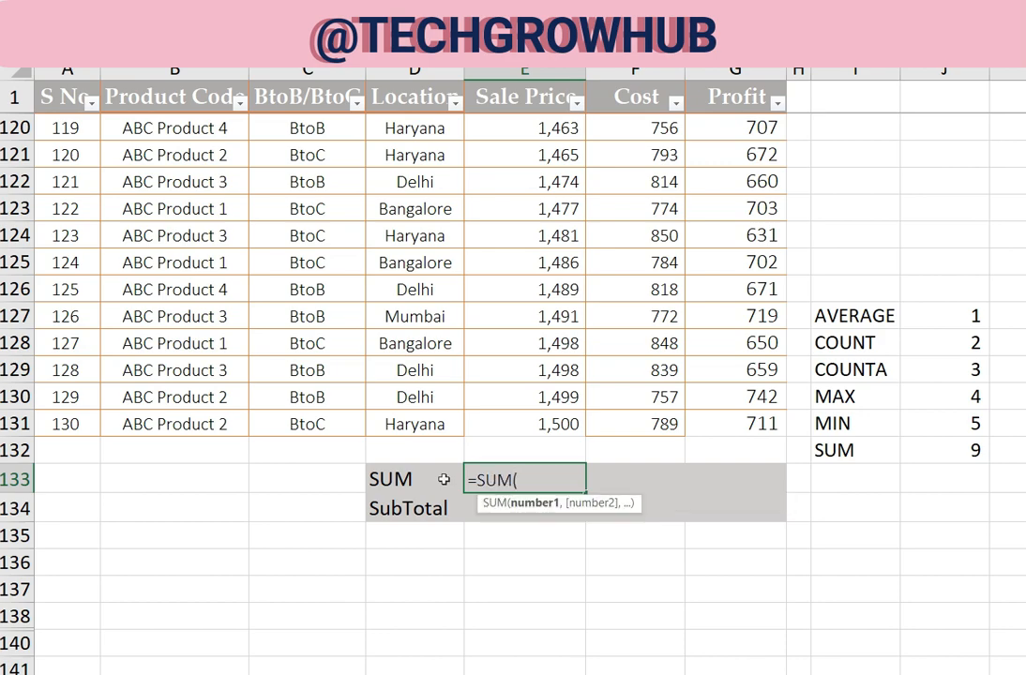
left_click(569, 101)
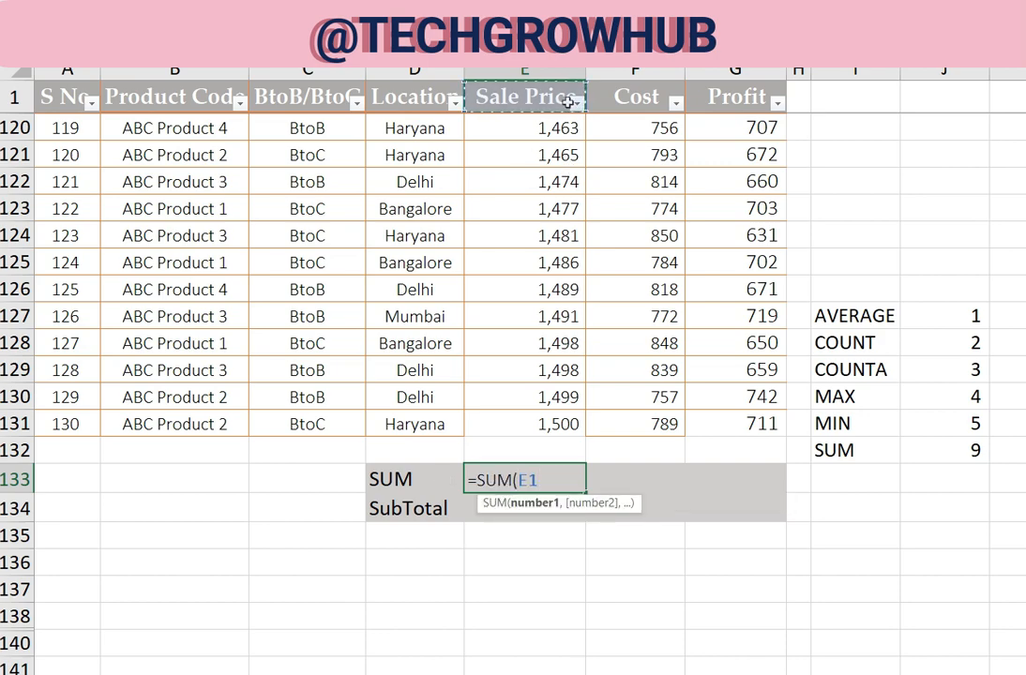
key("Down")
key("ctrl+shift+Down")
key("Return")
key("Up")
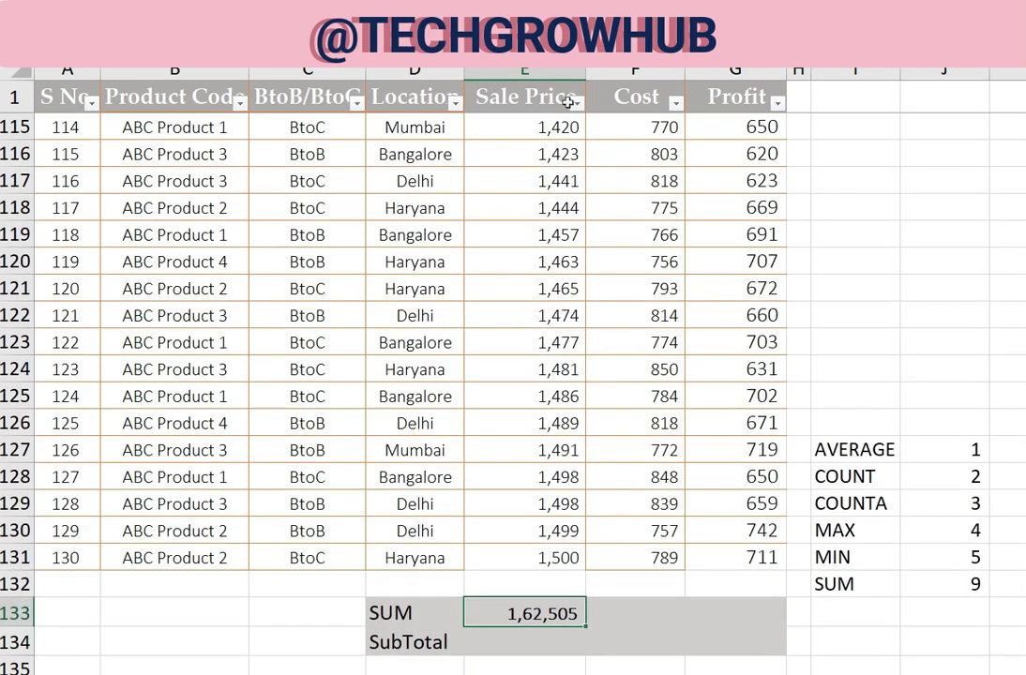
Copy the SUM formula from E133 into F133:G133 to total Cost and Profit, and check each total cell
key("ctrl+c")
key("Right")
key("shift+Right")
key("ctrl+v")
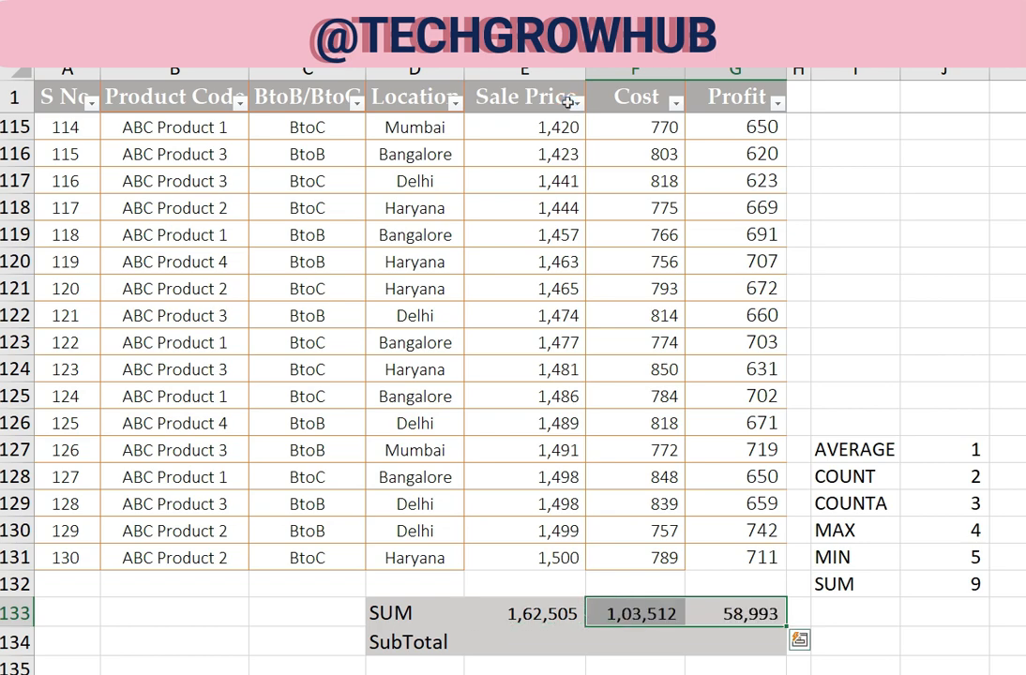
scroll(502, 199, "down", 1)
left_click(531, 529)
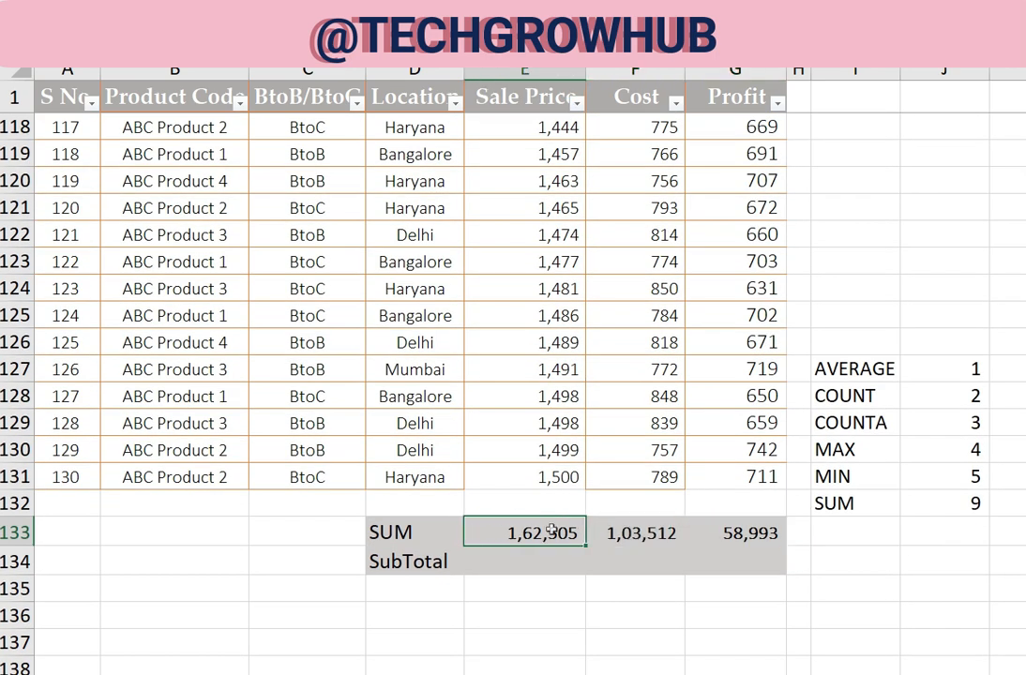
scroll(594, 499, "down", 1)
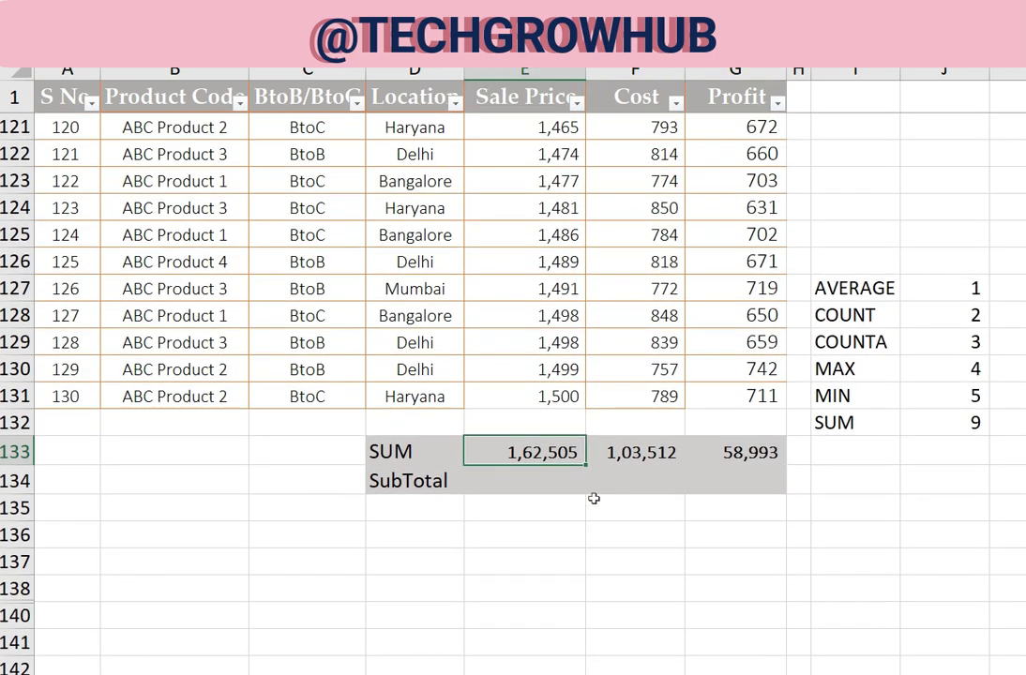
left_click(608, 453)
left_click(713, 457)
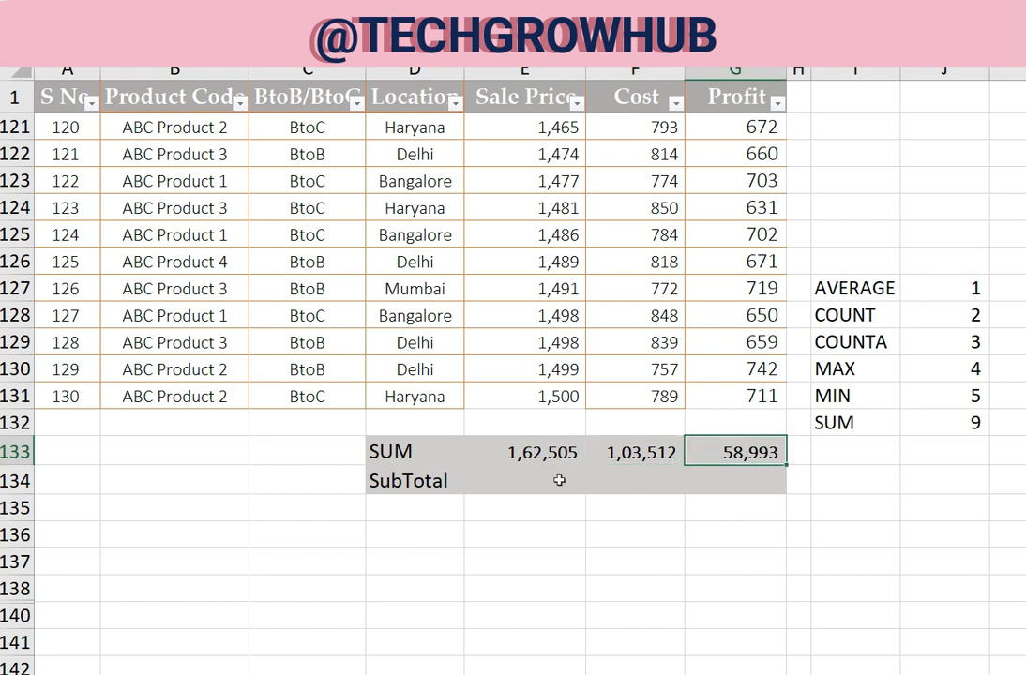
Filter the Location column to show only Mumbai and compare the SUM row with the visible records
left_click(457, 104)
left_click(260, 353)
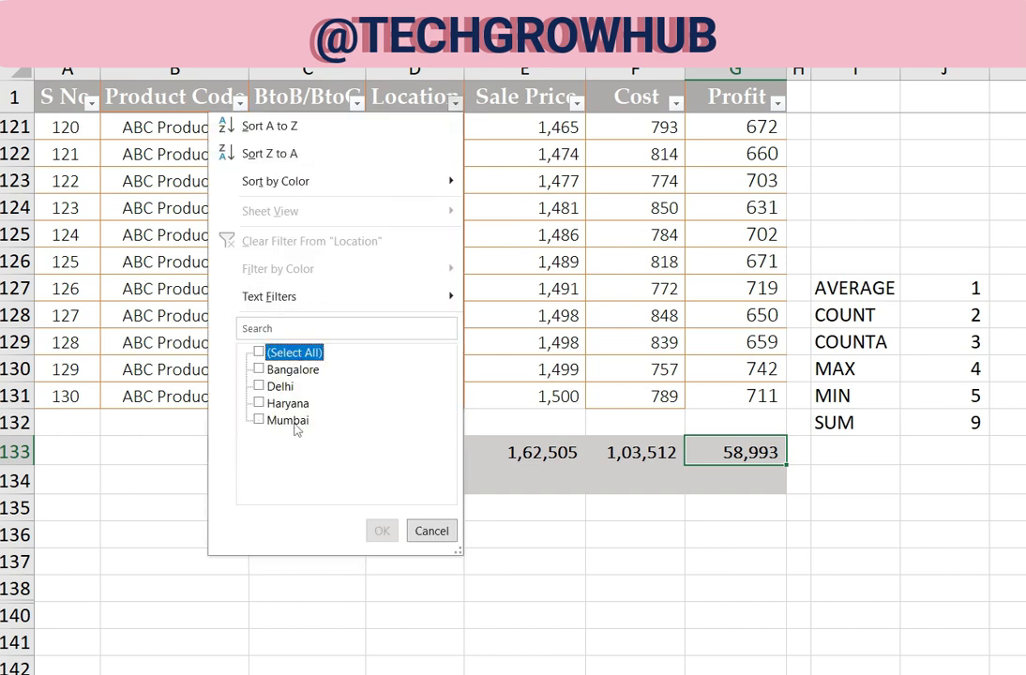
left_click(287, 421)
left_click(382, 531)
scroll(600, 453, "down", 3)
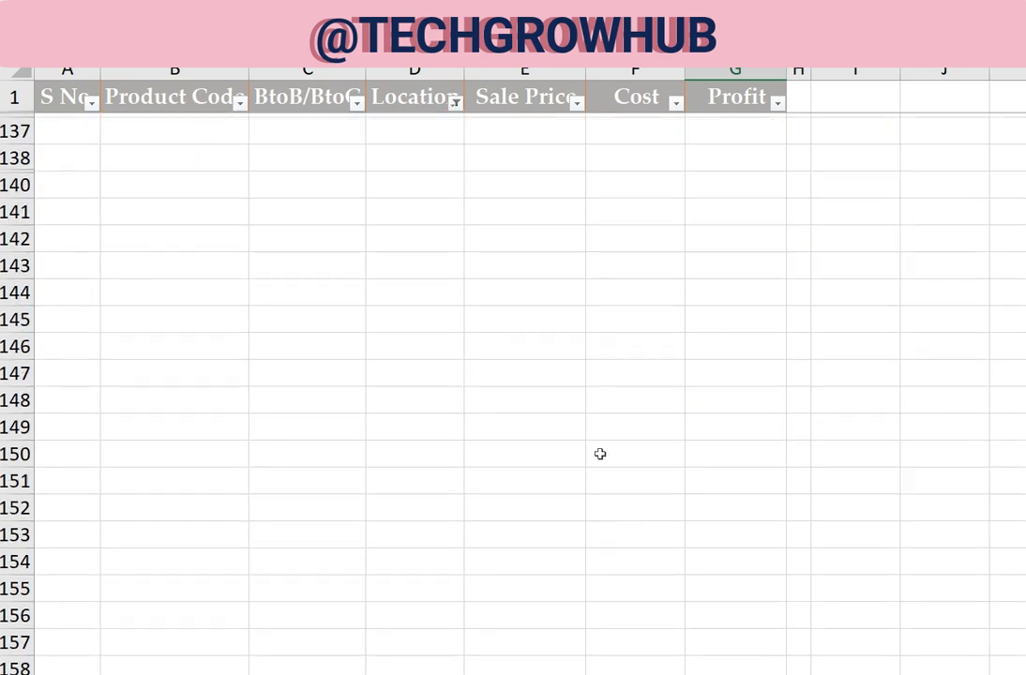
scroll(522, 293, "up", 5)
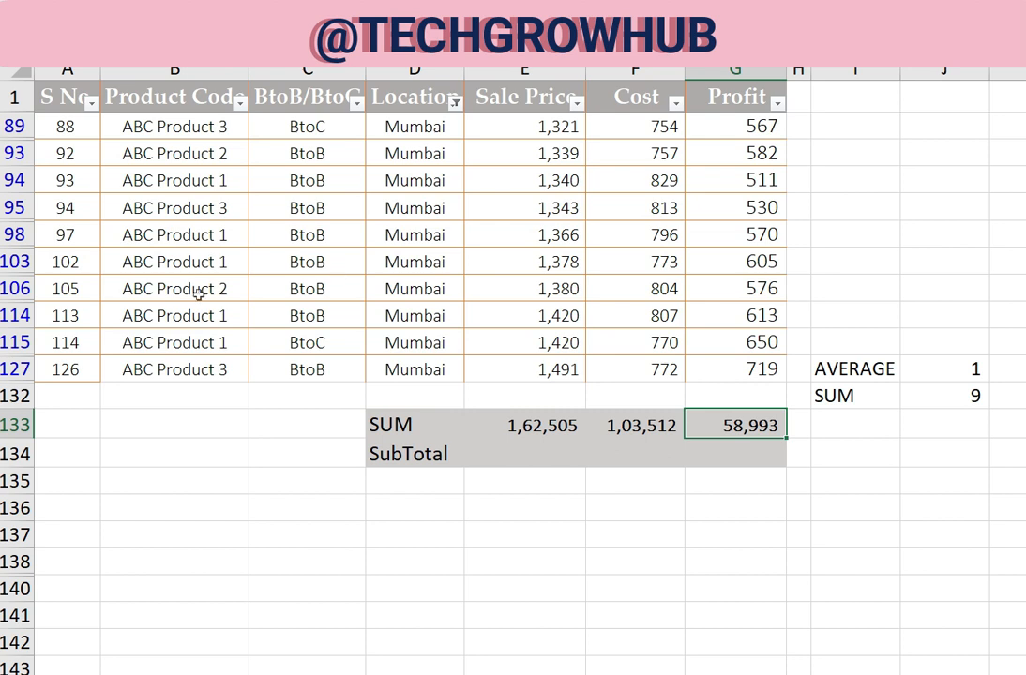
Restore all locations in the Location filter
left_click(454, 102)
left_click(291, 353)
left_click(382, 531)
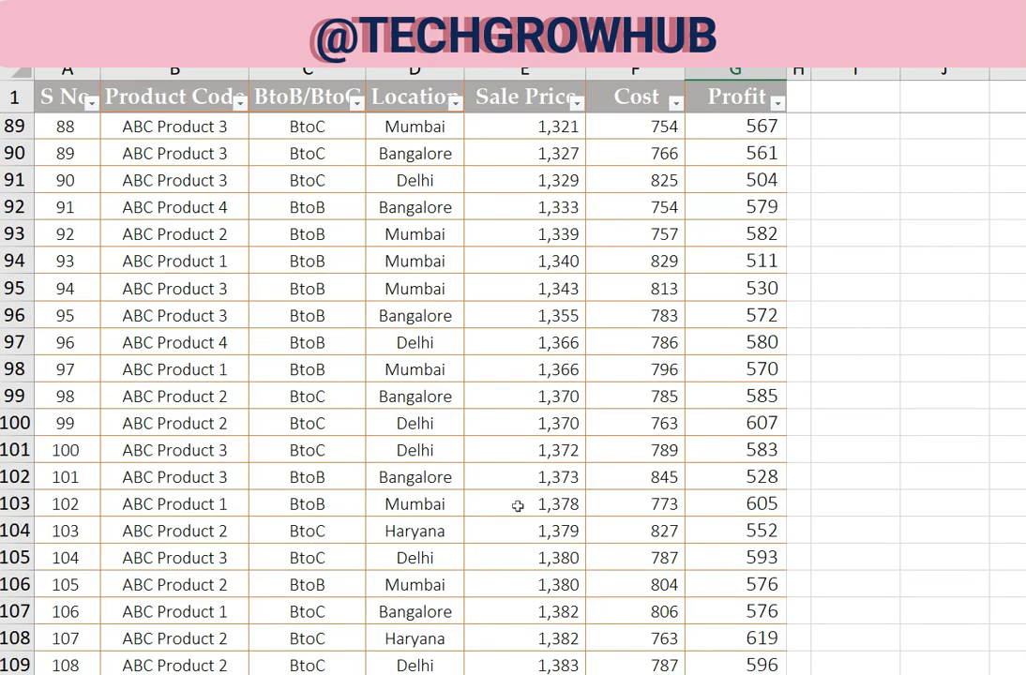
Enter a SUBTOTAL formula in E134 with function number 9 over the Sale Price values in E2:E131
scroll(530, 483, "down", 11)
left_click(540, 458)
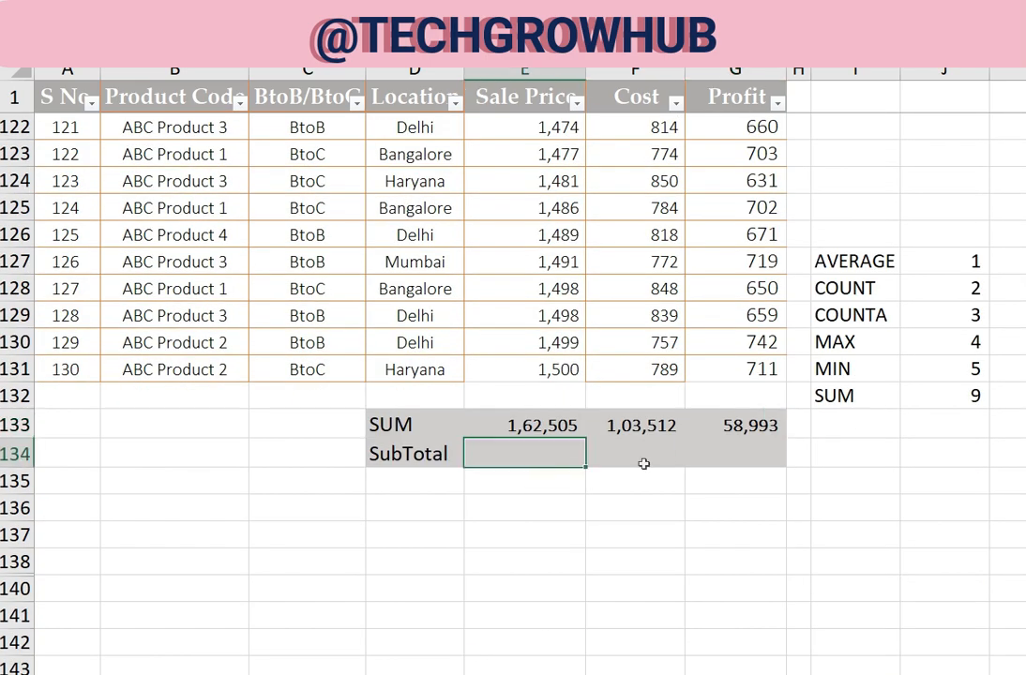
type("=SUBT")
key("Tab")
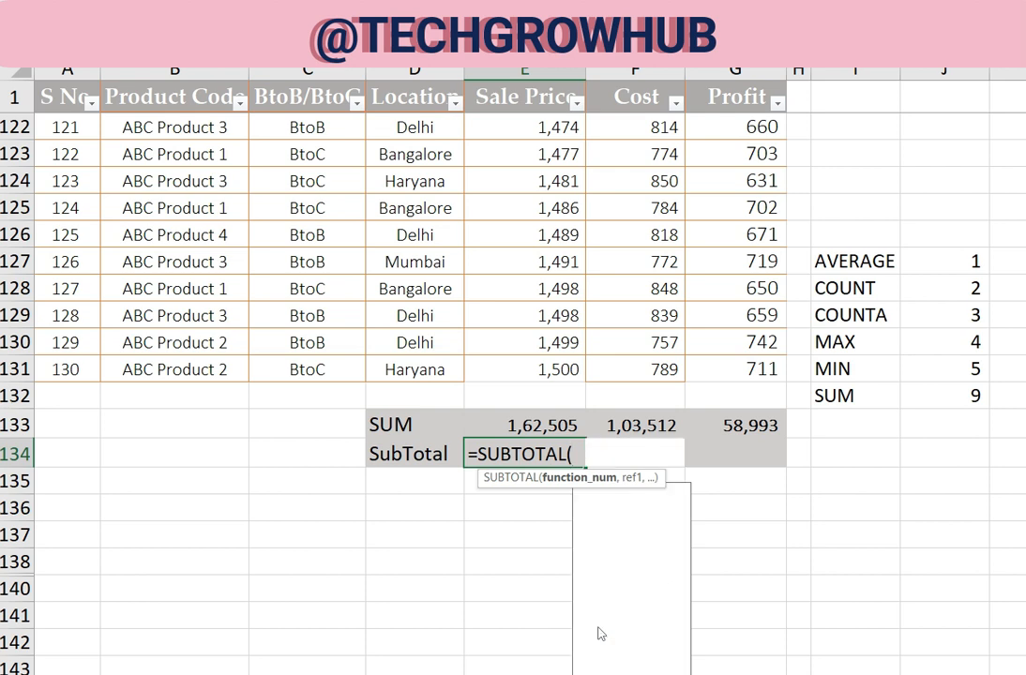
type("9")
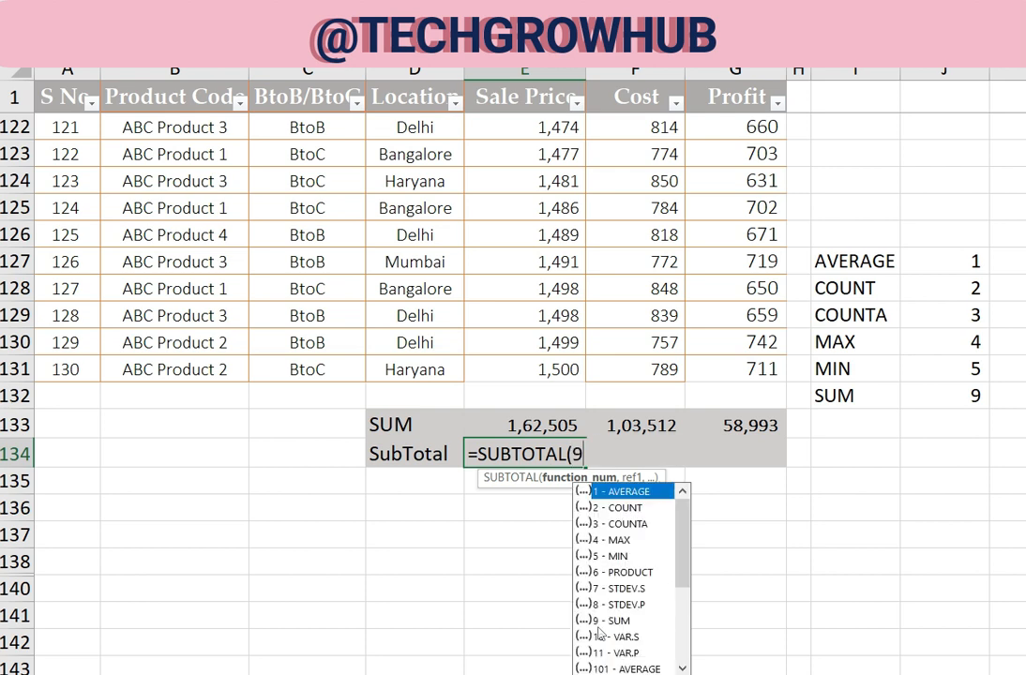
type(",")
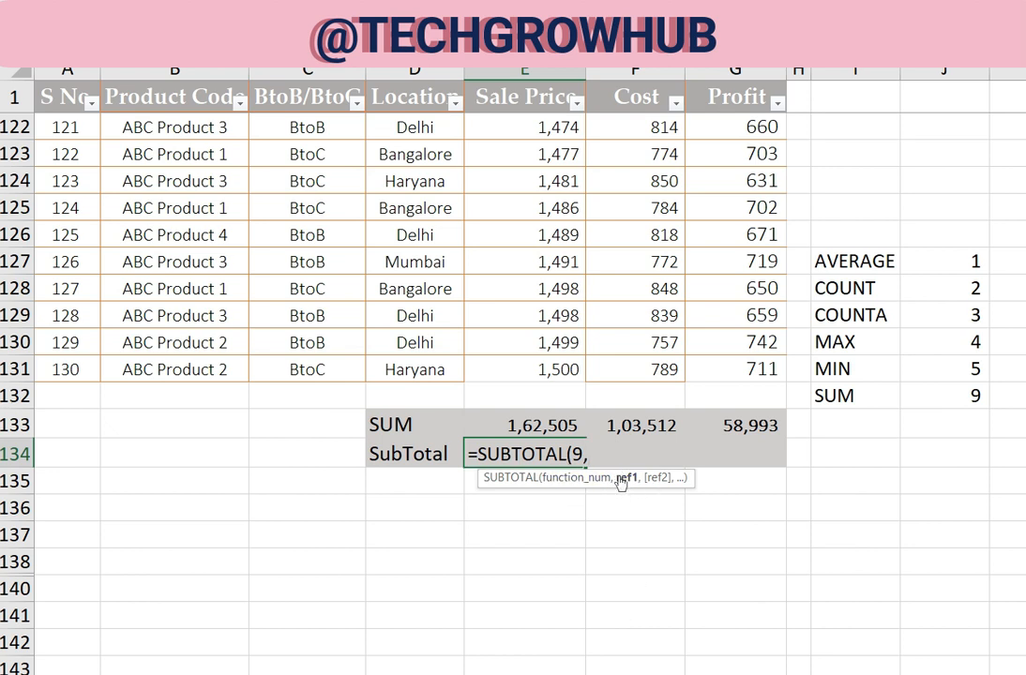
left_click(469, 90)
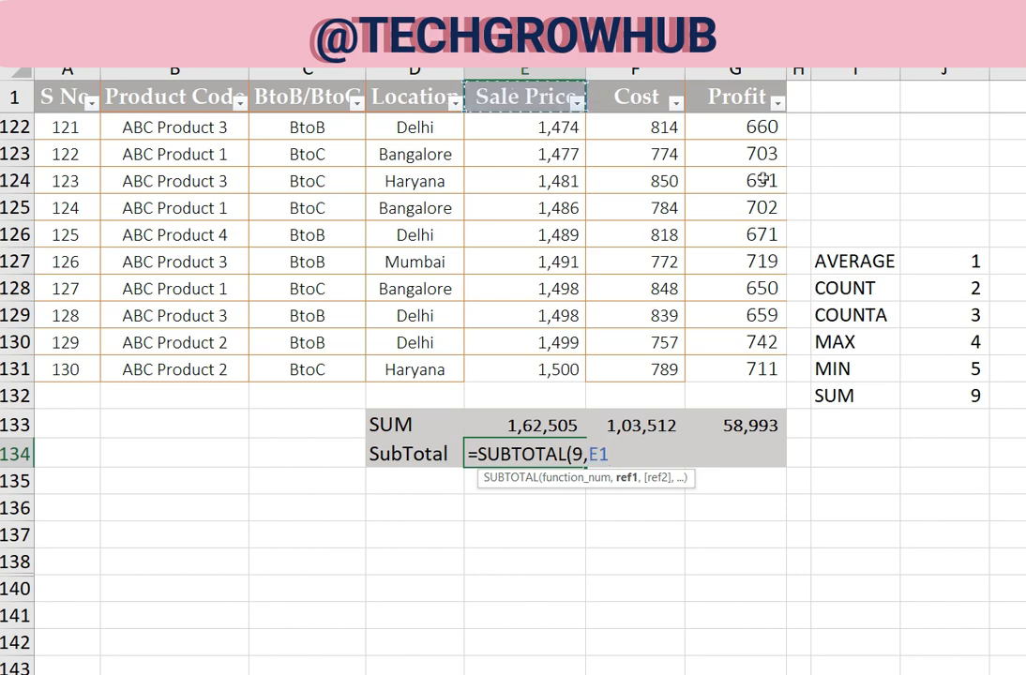
key("ctrl+shift+Down")
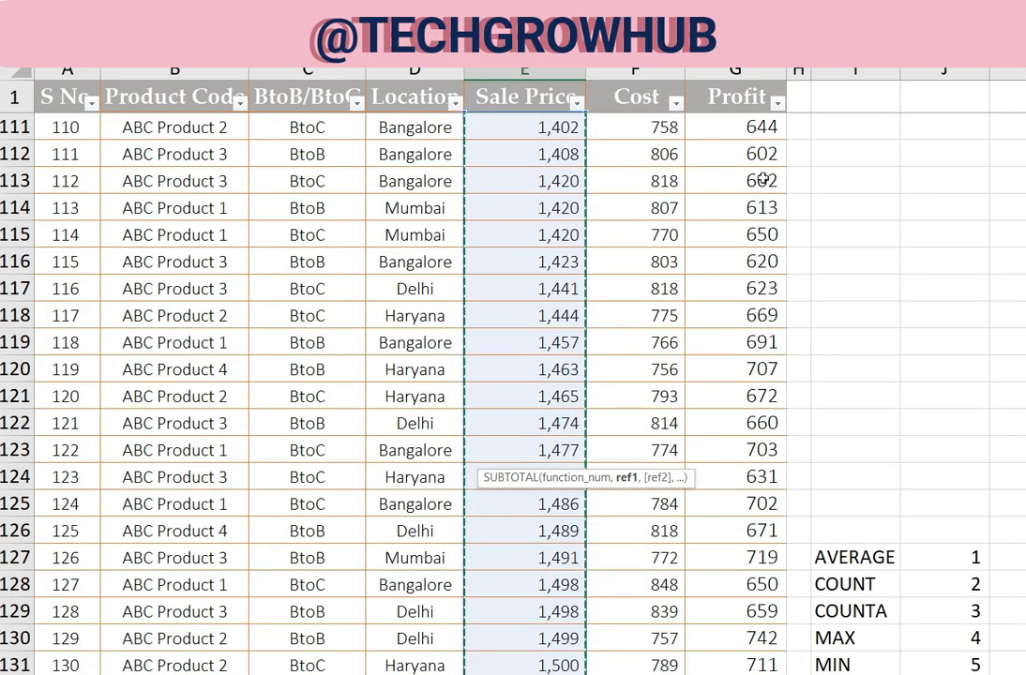
scroll(763, 180, "down", 4)
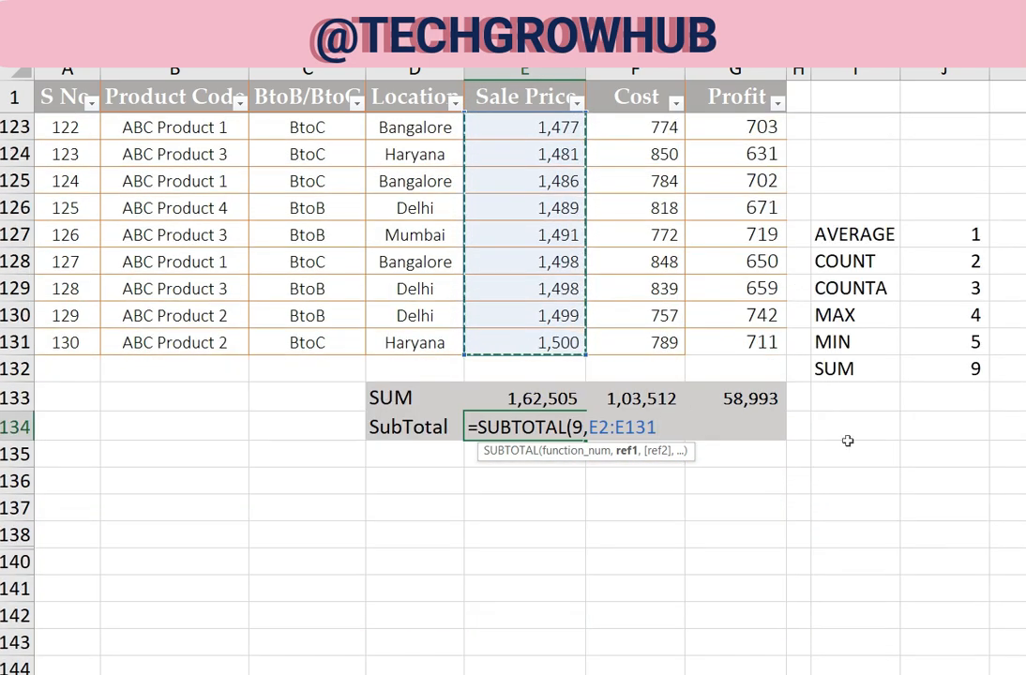
type(")")
key("Return")
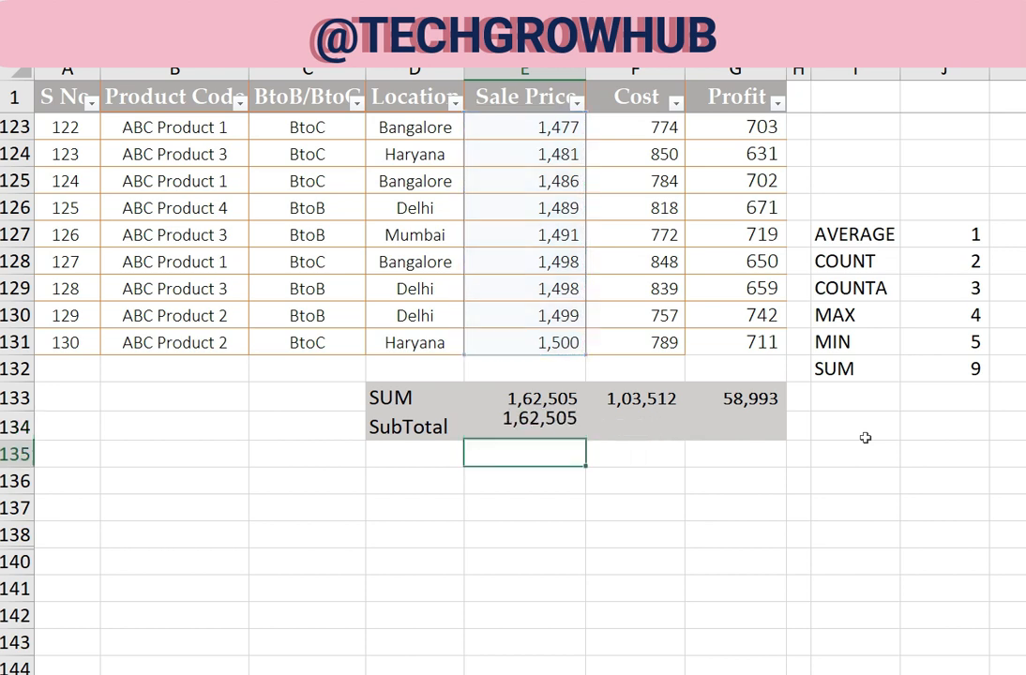
Copy the SUBTOTAL formula from E134 into F134:G134 for the Cost and Profit columns
key("Up")
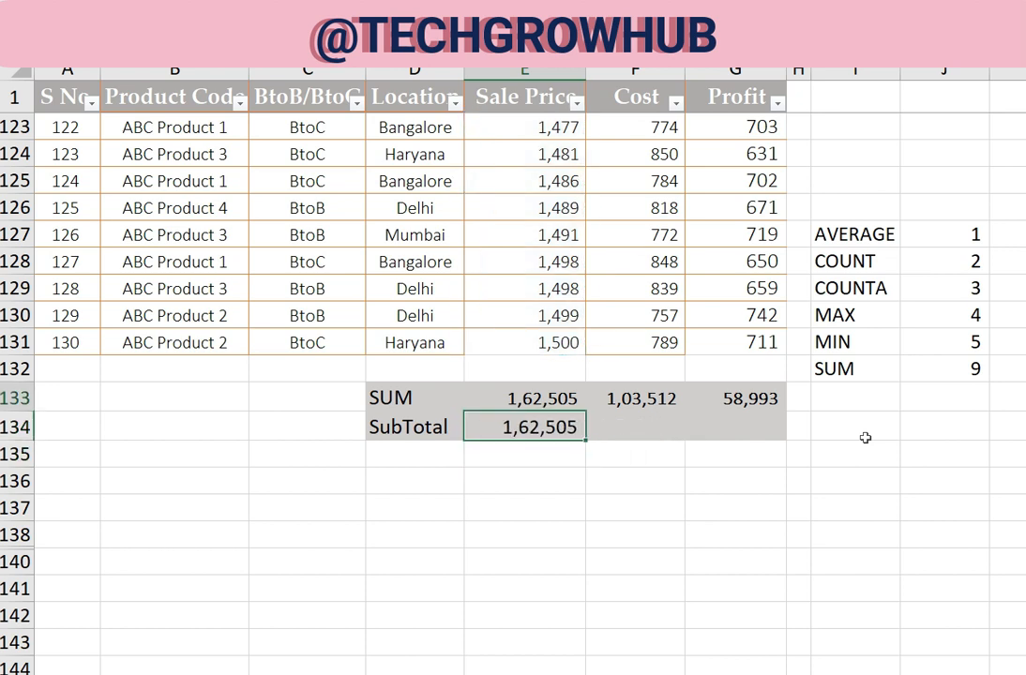
key("Up")
key("Down")
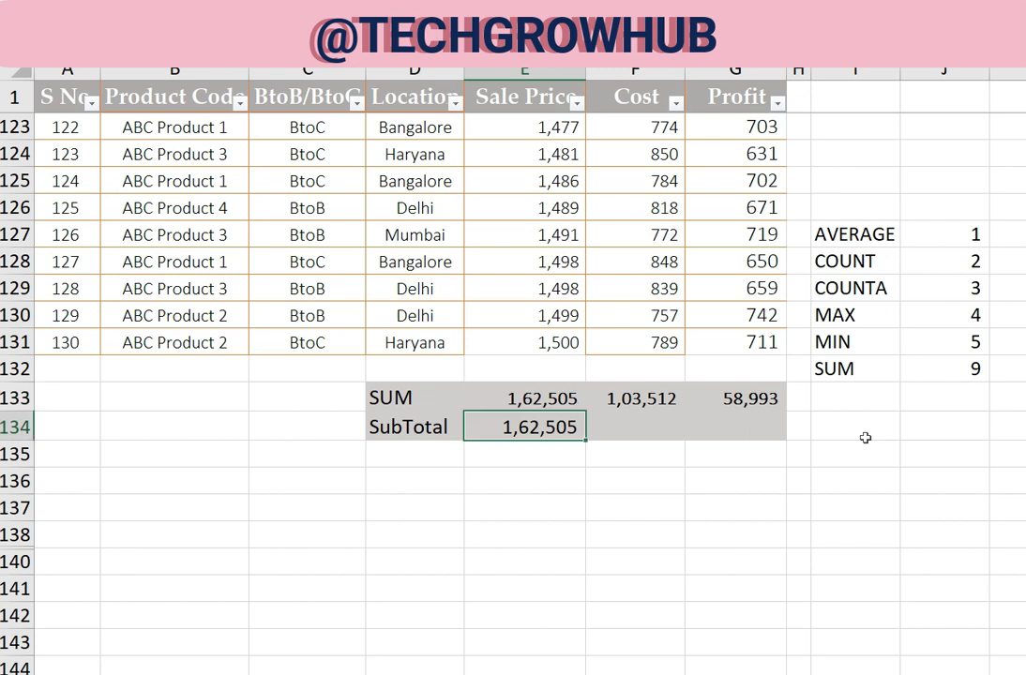
key("ctrl+c")
key("Right")
key("shift+Right")
key("ctrl+v")
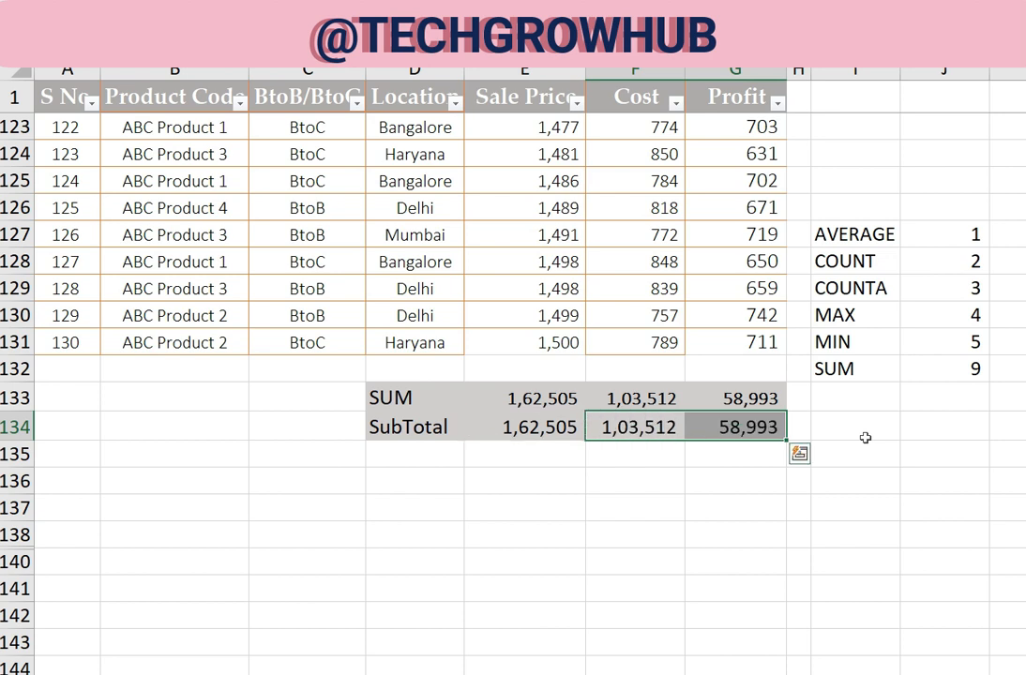
left_click(756, 455)
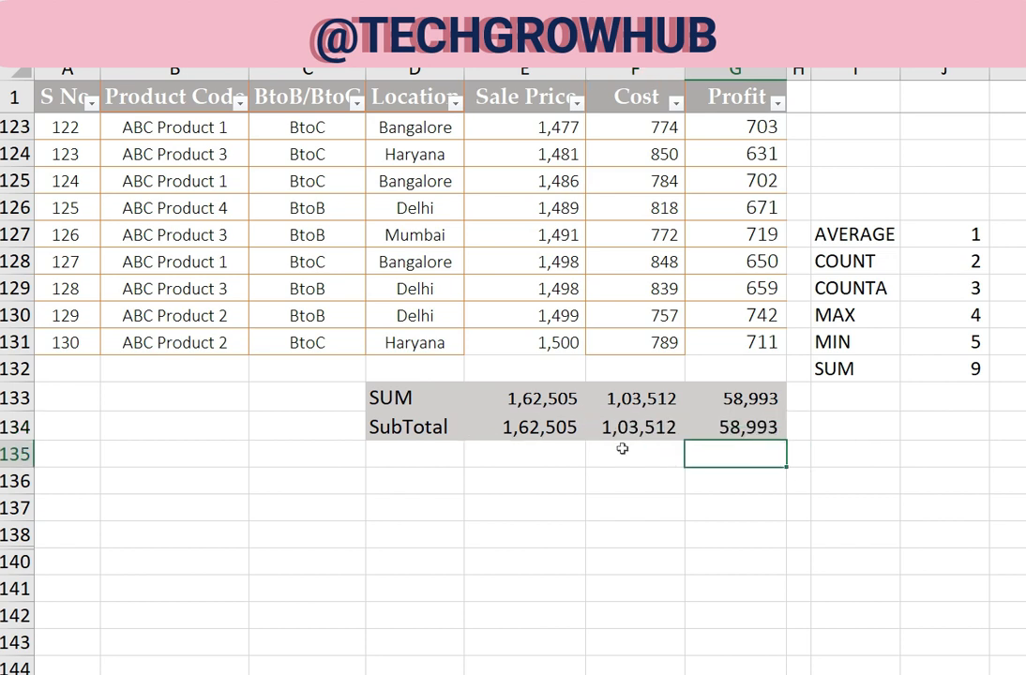
Filter the Location column to Mumbai only and compare the SUM and SubTotal rows
left_click(456, 105)
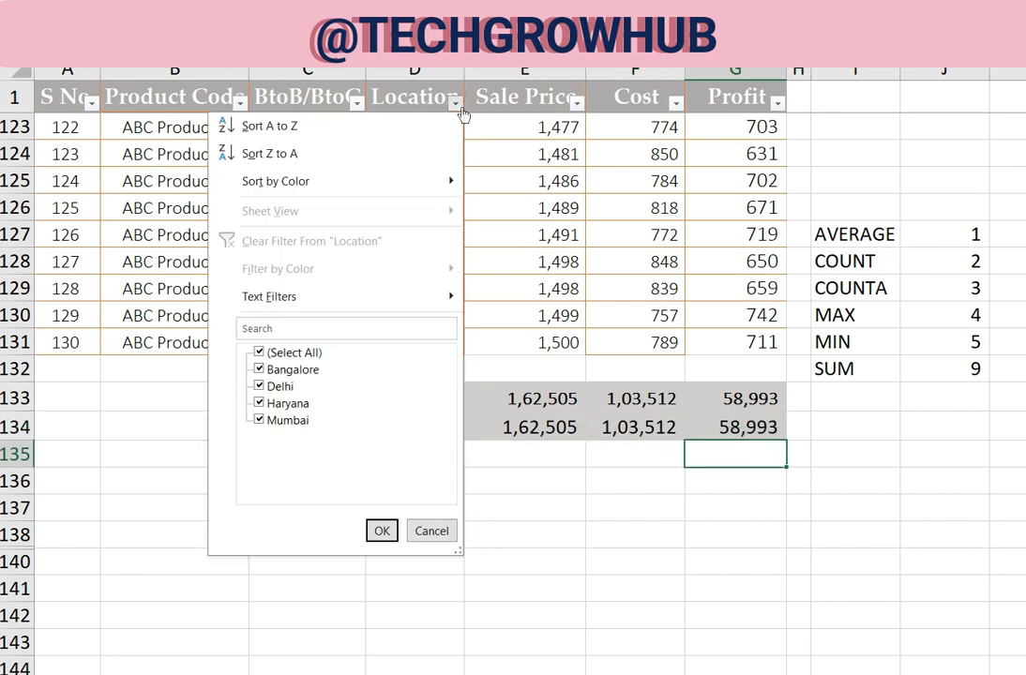
left_click(281, 353)
left_click(287, 420)
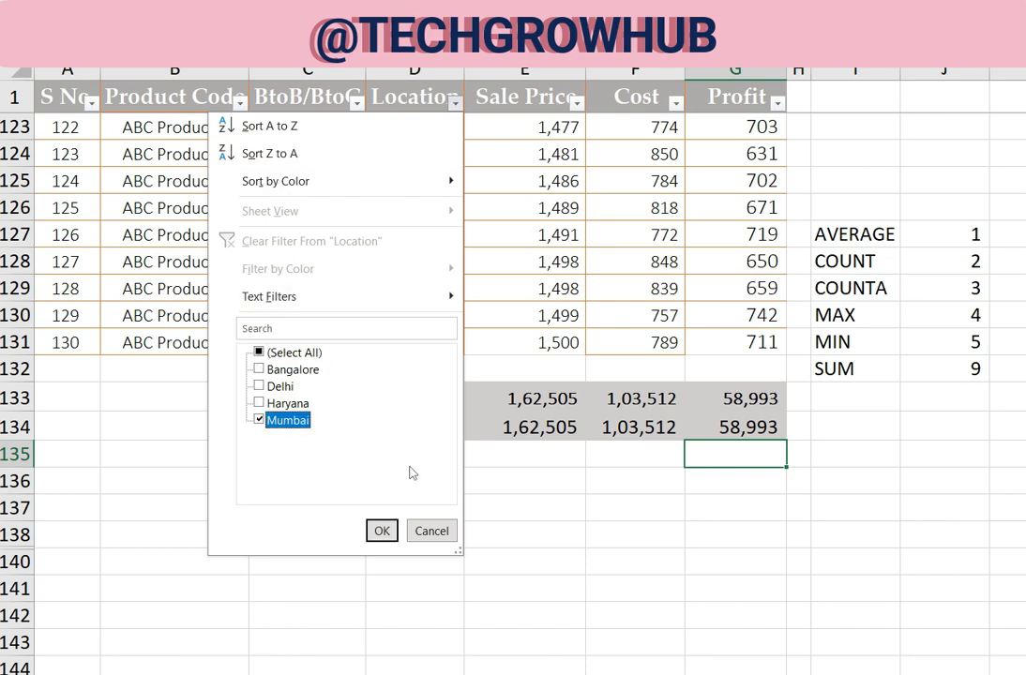
left_click(382, 531)
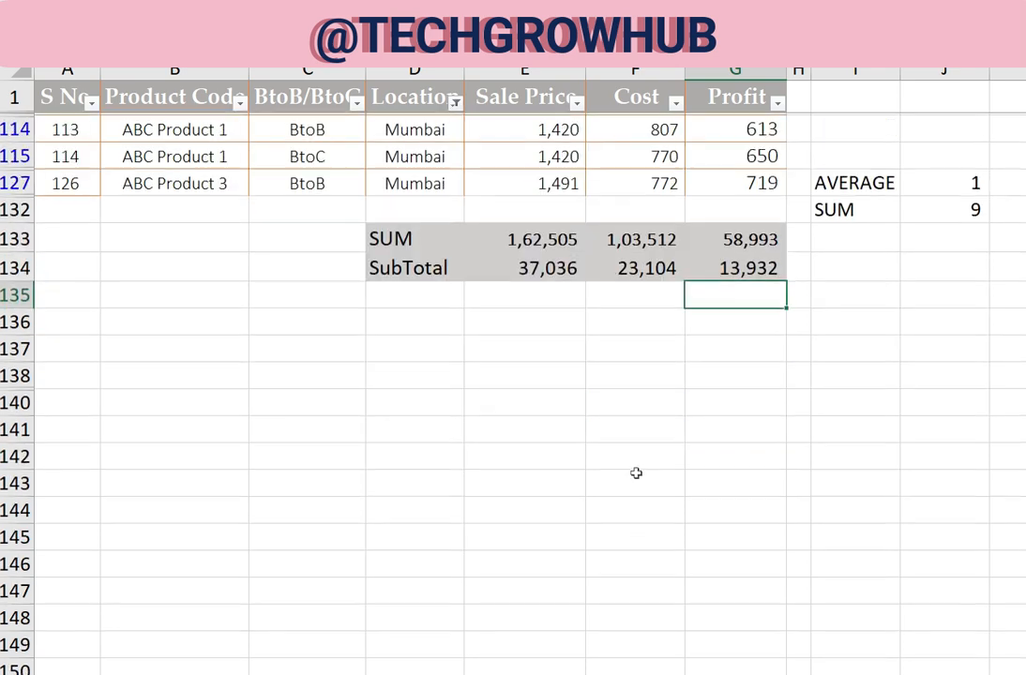
scroll(557, 292, "up", 9)
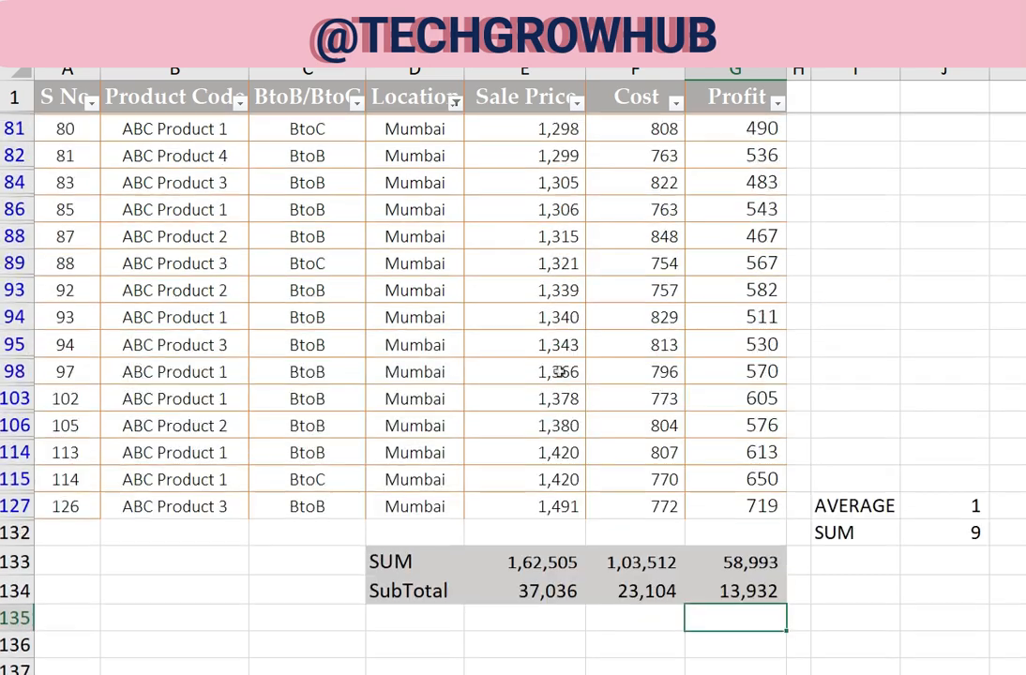
scroll(560, 395, "down", 8)
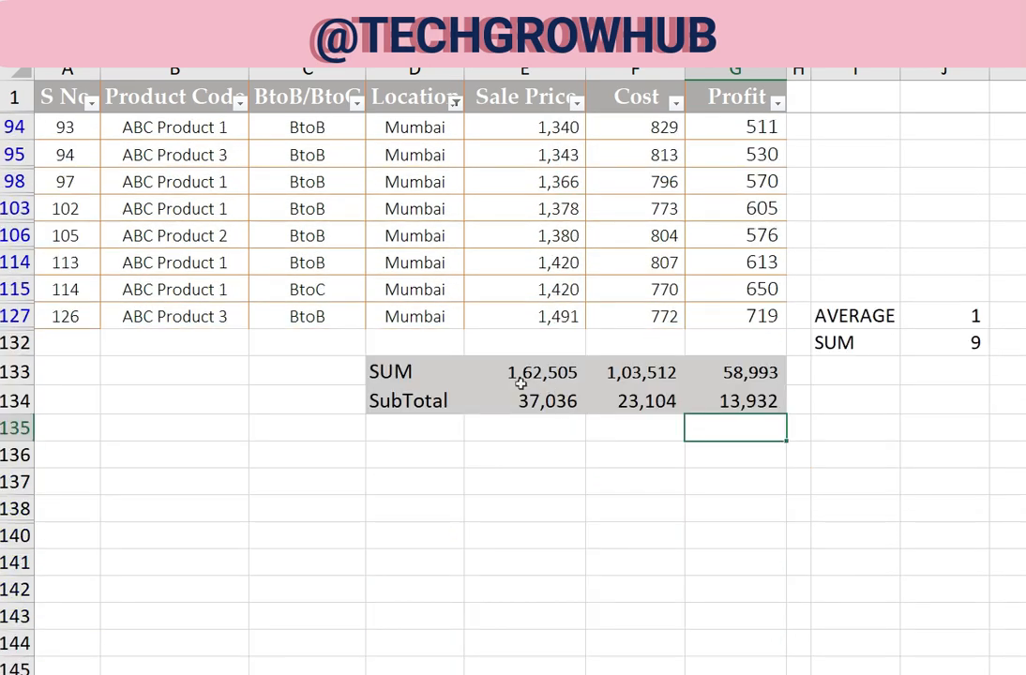
left_click(549, 403)
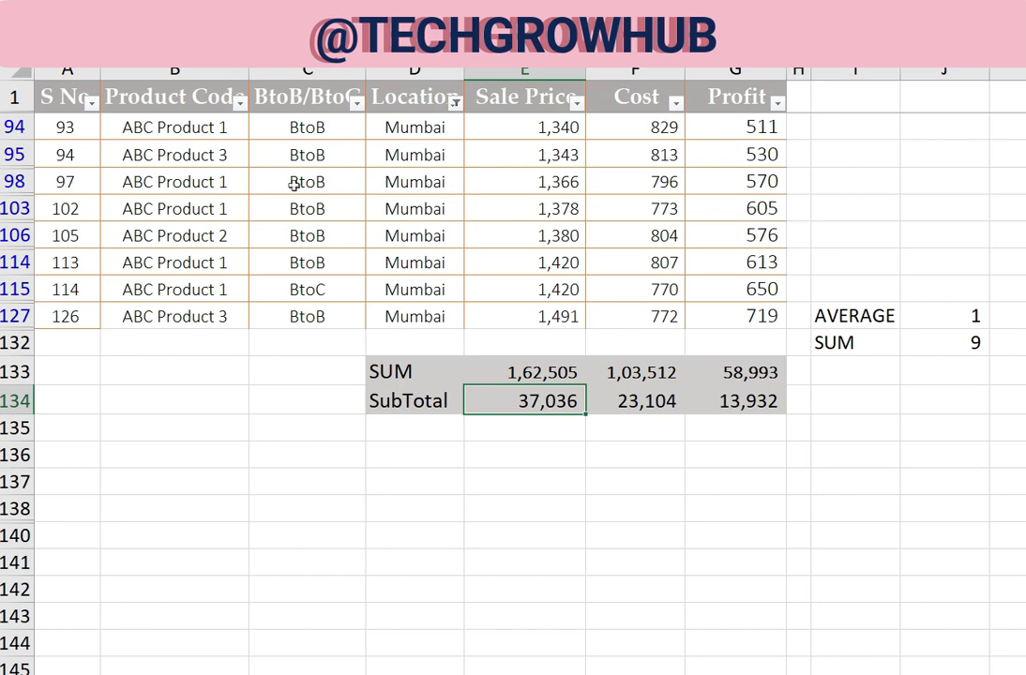
Filter the Product Code column to ABC Product 3 only, in addition to the Mumbai filter
left_click(240, 103)
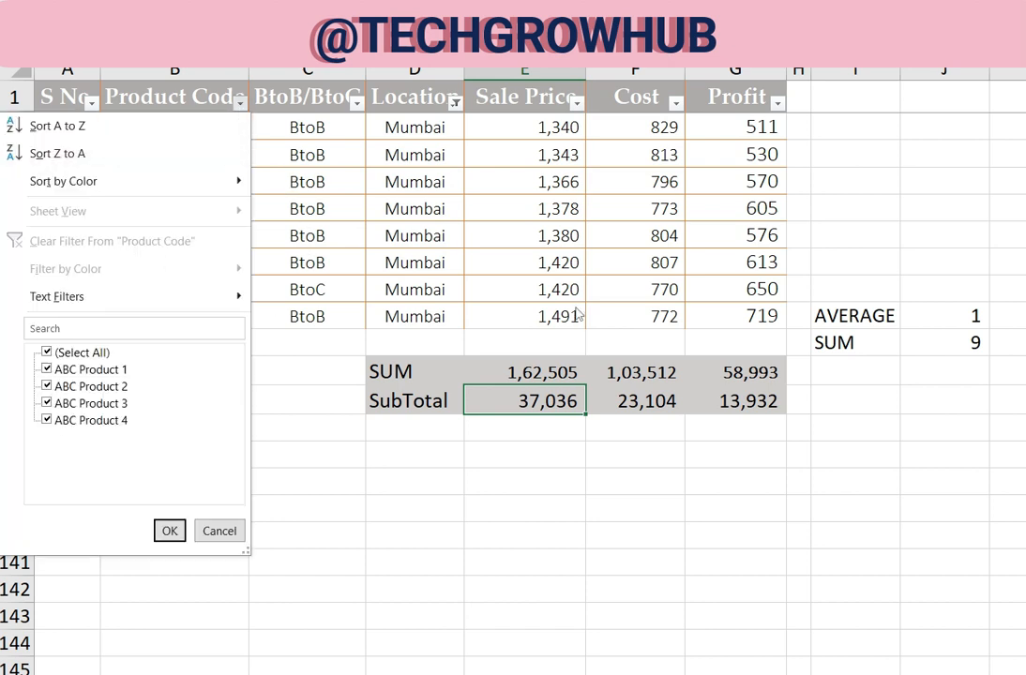
left_click(81, 353)
left_click(91, 404)
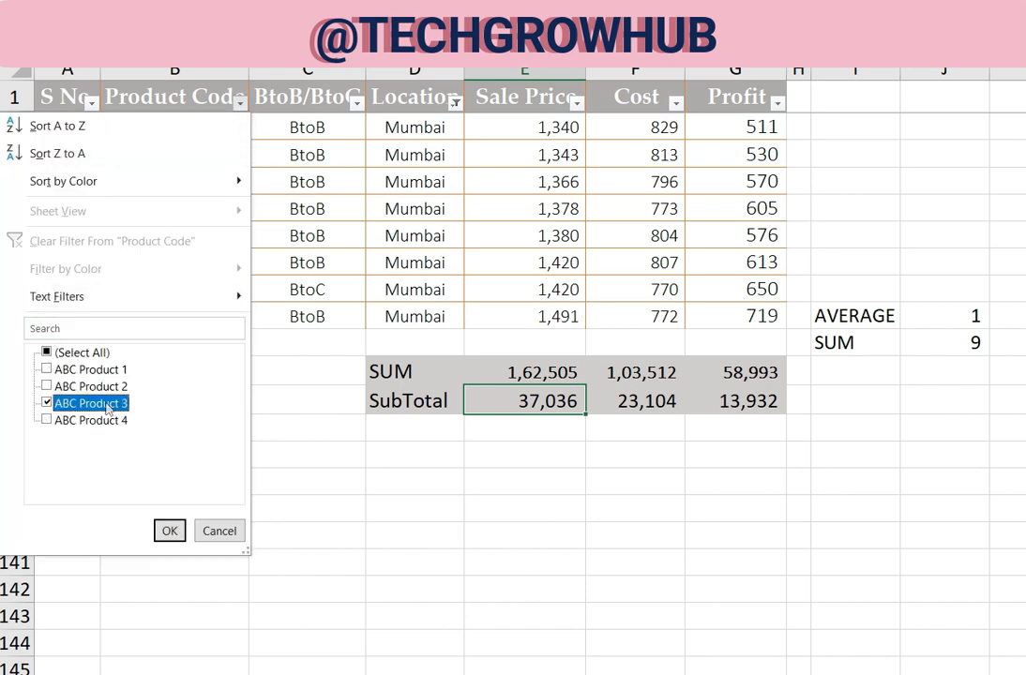
left_click(169, 531)
scroll(619, 369, "up", 2)
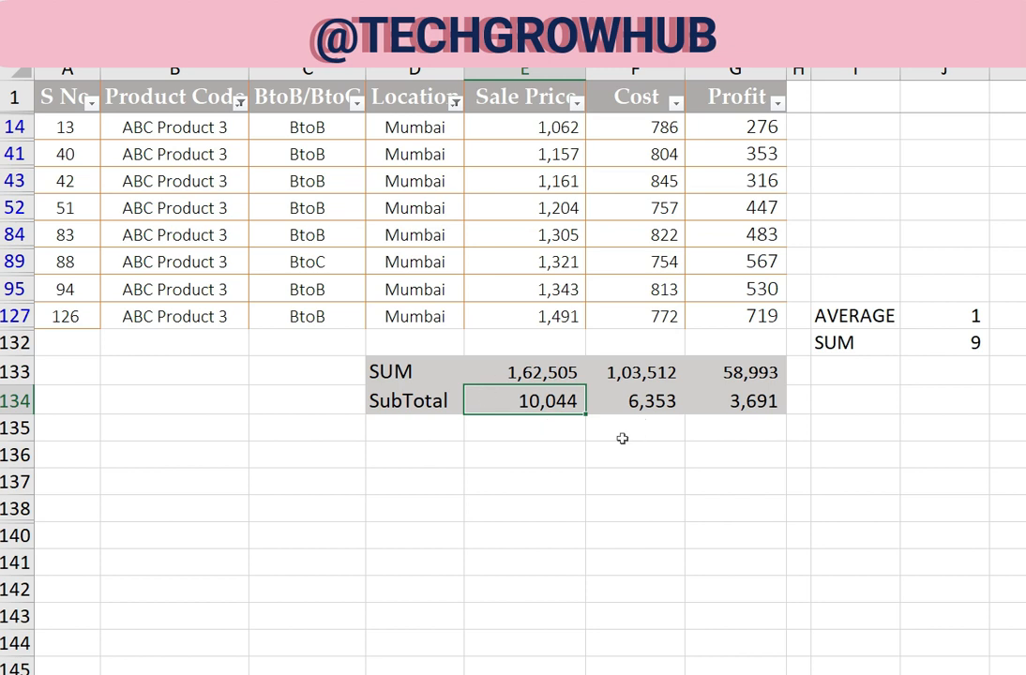
Show all locations again while keeping the ABC Product 3 filter, and check the SubTotal row
left_click(455, 102)
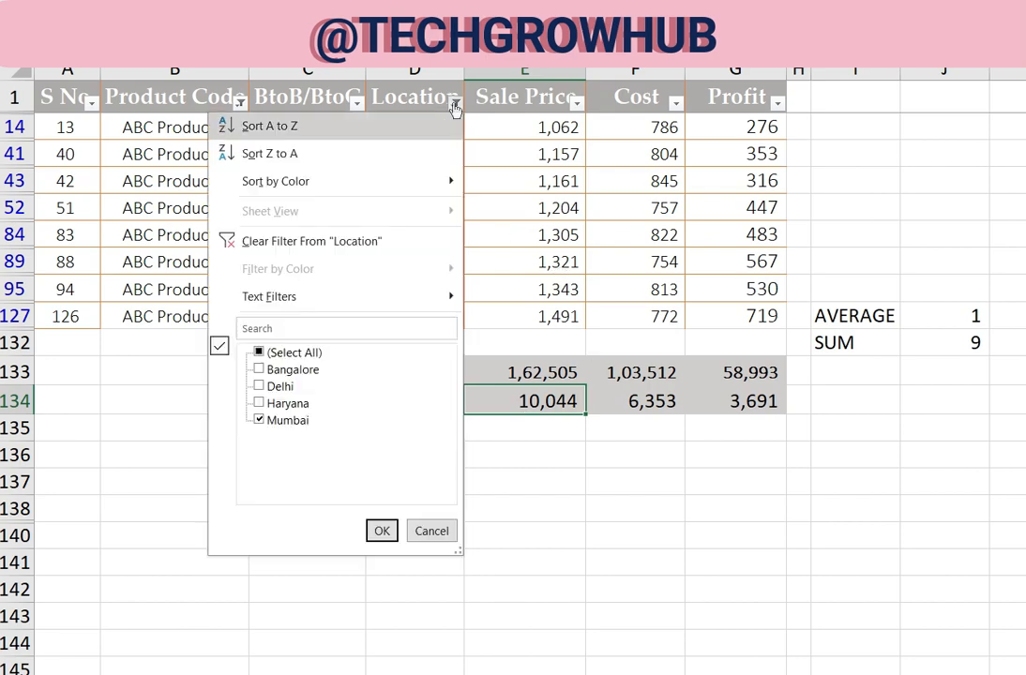
left_click(281, 352)
left_click(382, 532)
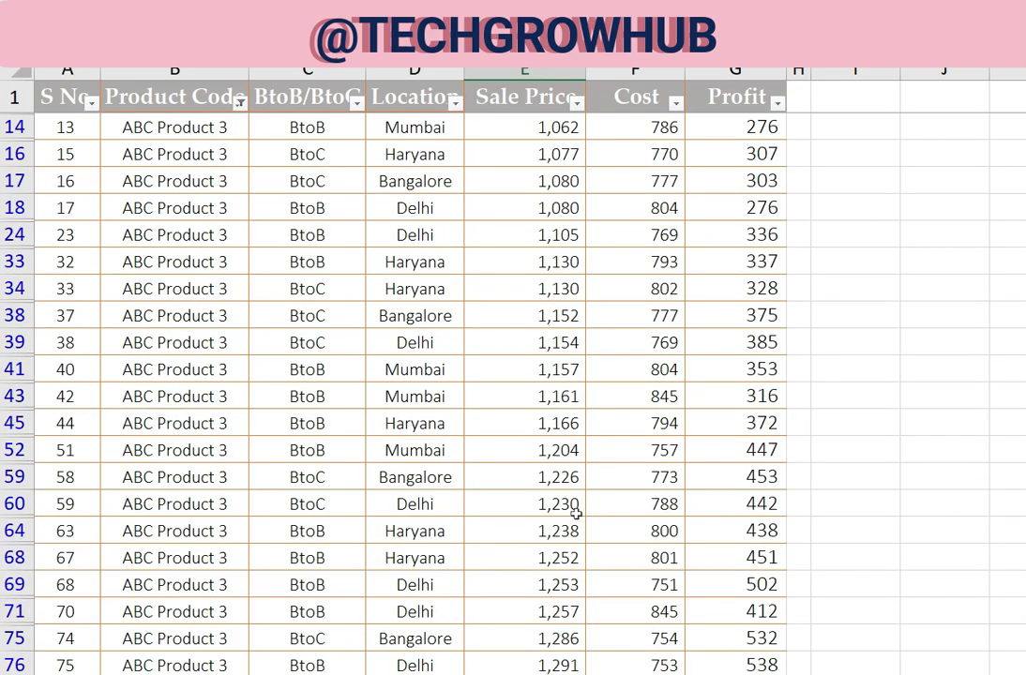
scroll(582, 512, "down", 9)
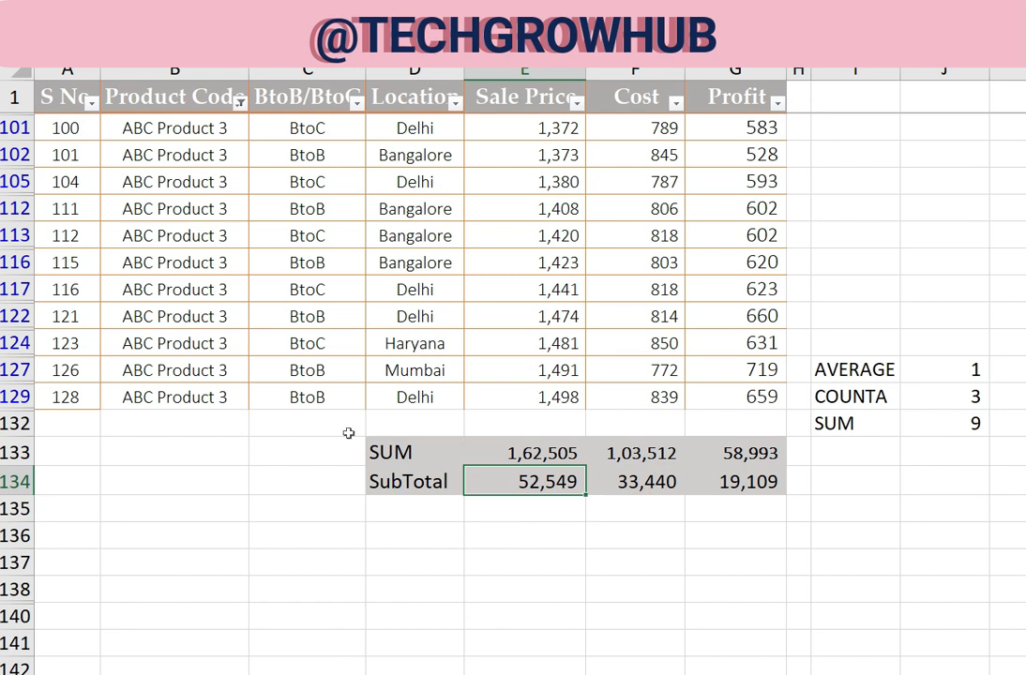
Restore all product codes in the Product Code filter so the whole table is shown
left_click(455, 102)
left_click(430, 531)
left_click(240, 102)
left_click(94, 352)
left_click(170, 531)
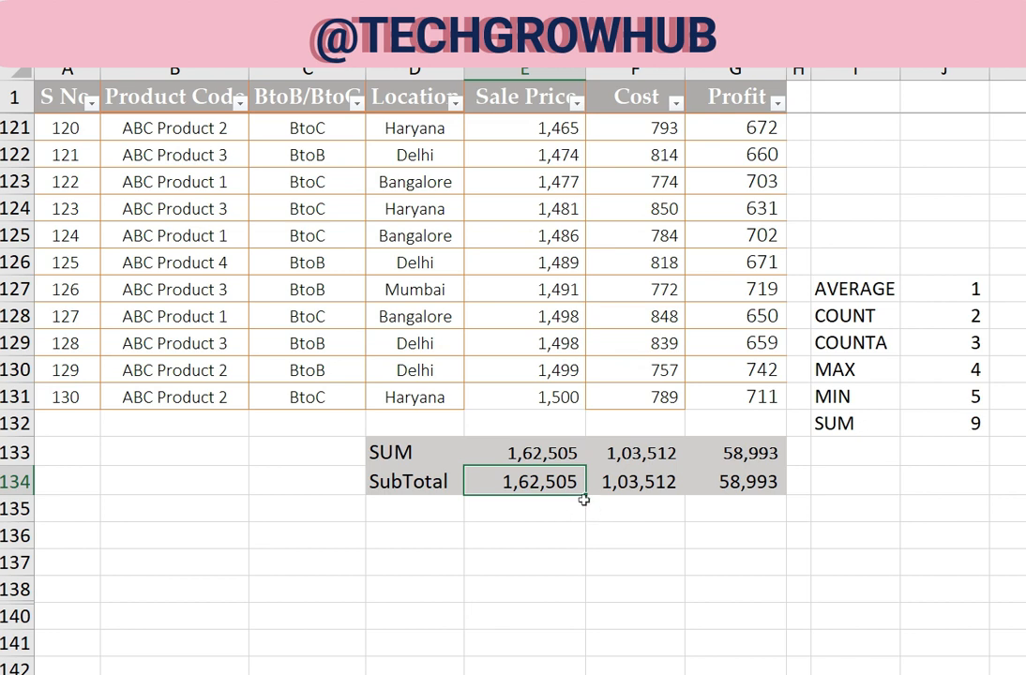
Start re-entering the SUBTOTAL formula in E134 with function number 9 to review the available function numbers
type("=SUBTOTAL(")
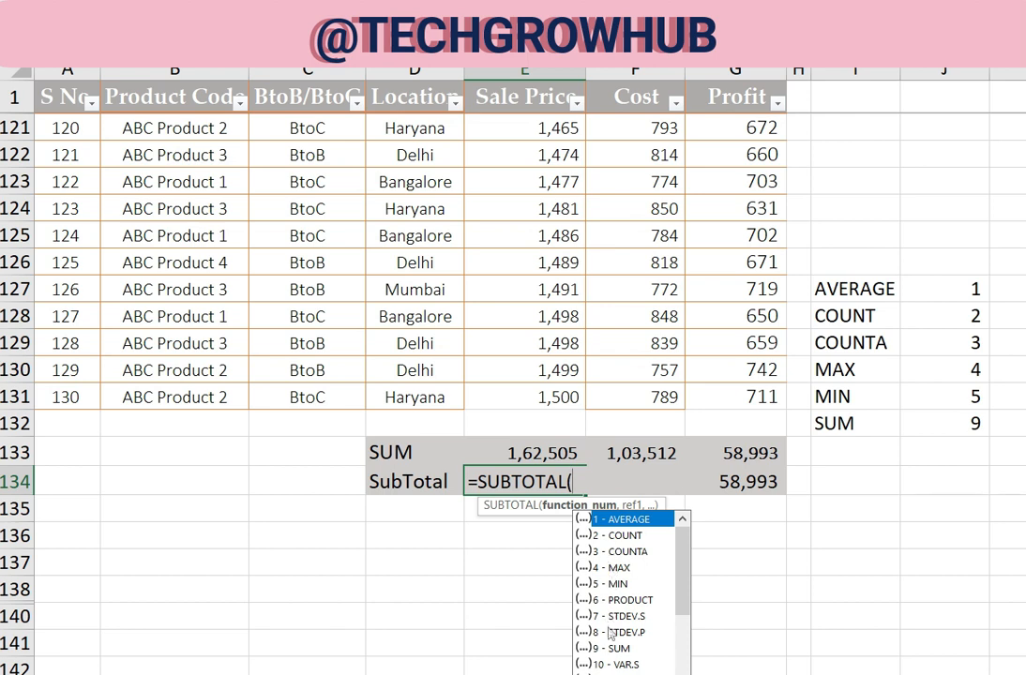
type("9")
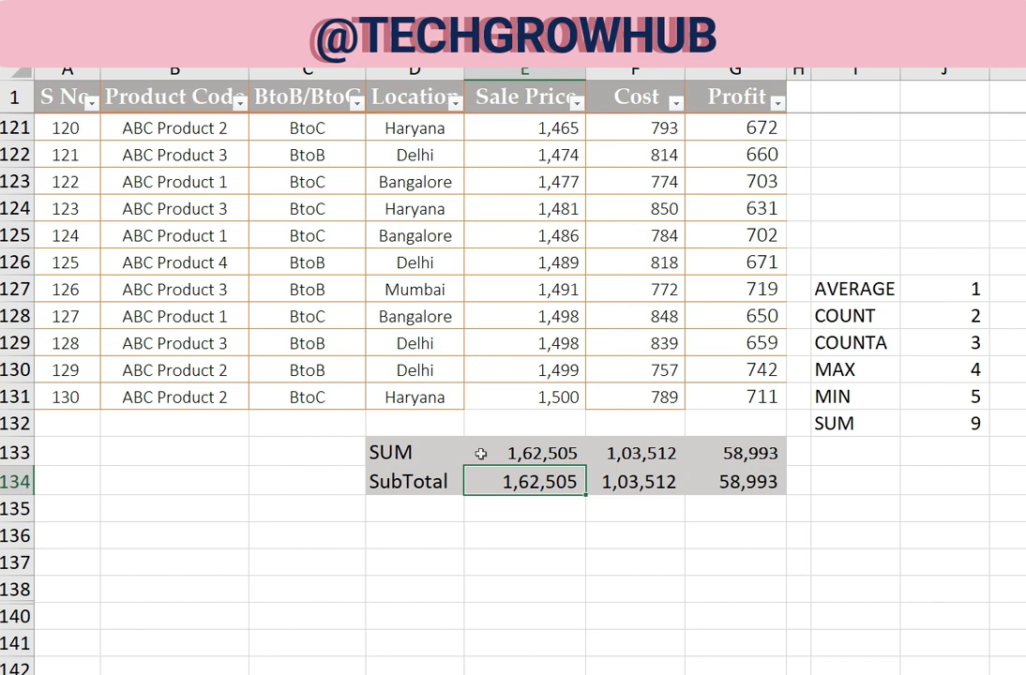
Hide row 125, check the Sale Price SubTotal in E134, and undo the hiding
right_click(14, 236)
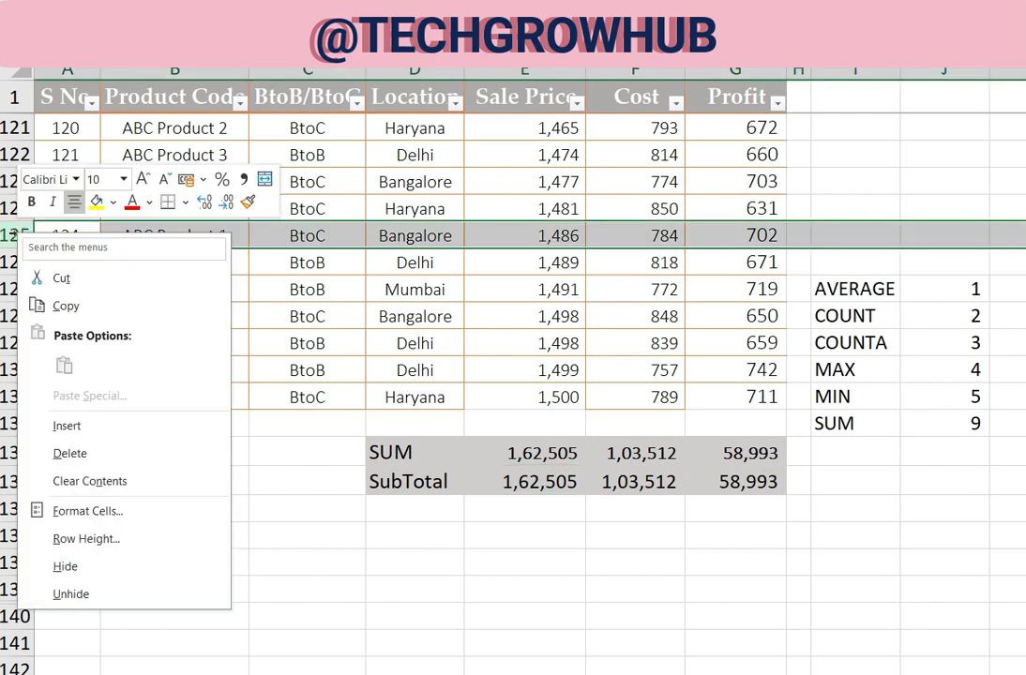
left_click(86, 567)
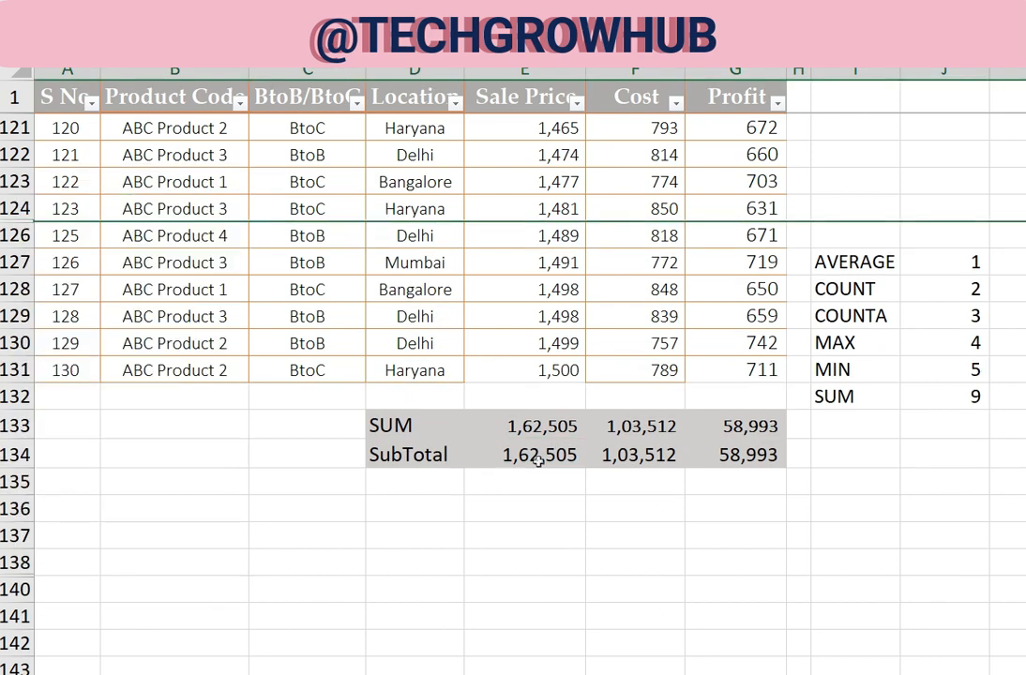
left_click(507, 457)
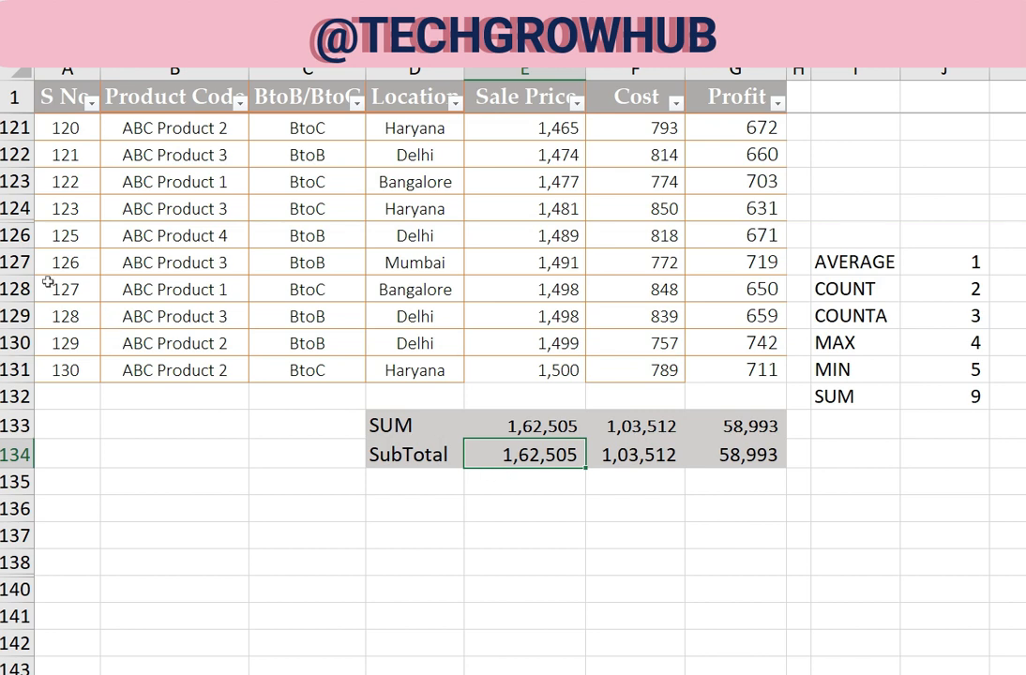
key("ctrl+z")
Examine the function numbers 1 to 11 and 101 to 111 offered for SUBTOTAL in E134, and discard the entry
scroll(556, 402, "down", 1)
left_click(549, 404)
key("F2")
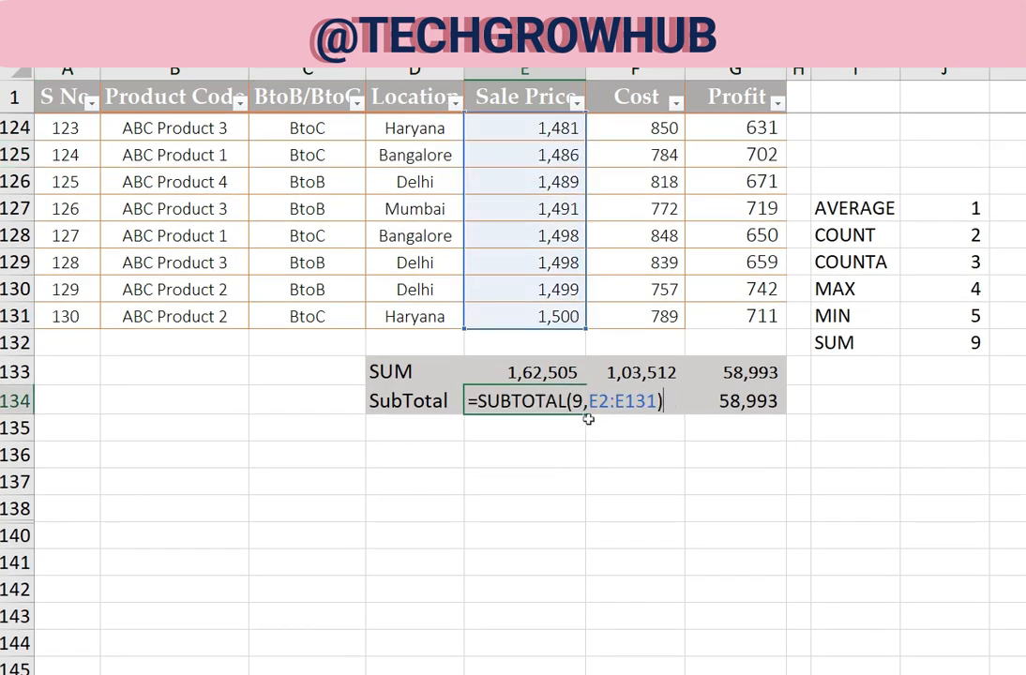
key("Escape")
key("F2")
type("=SU")
key("Down")
key("Tab")
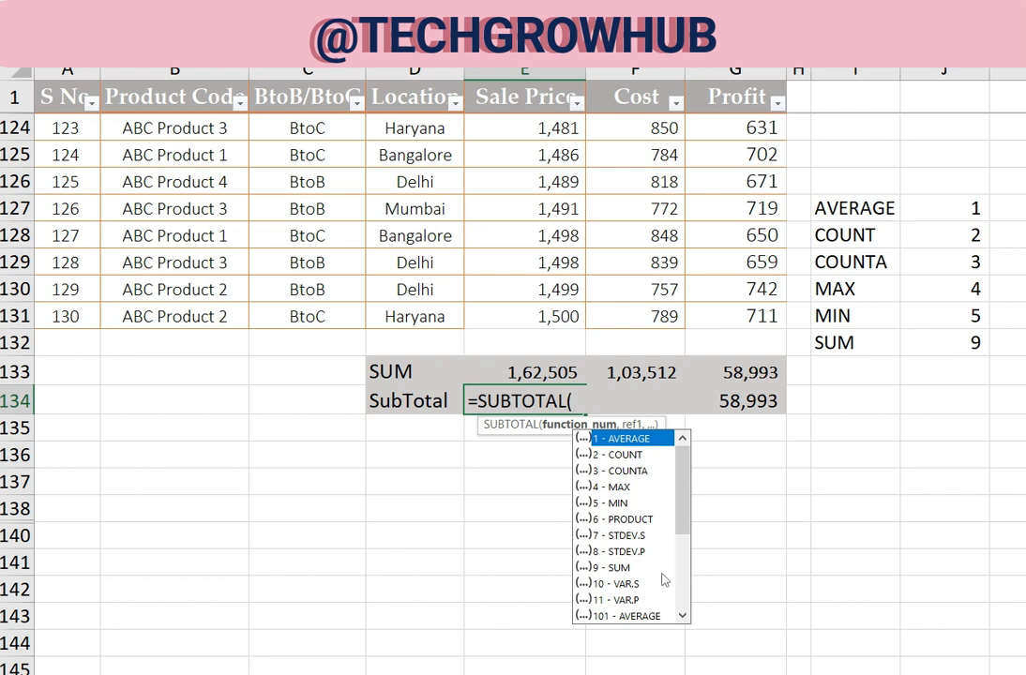
scroll(690, 591, "down", 3)
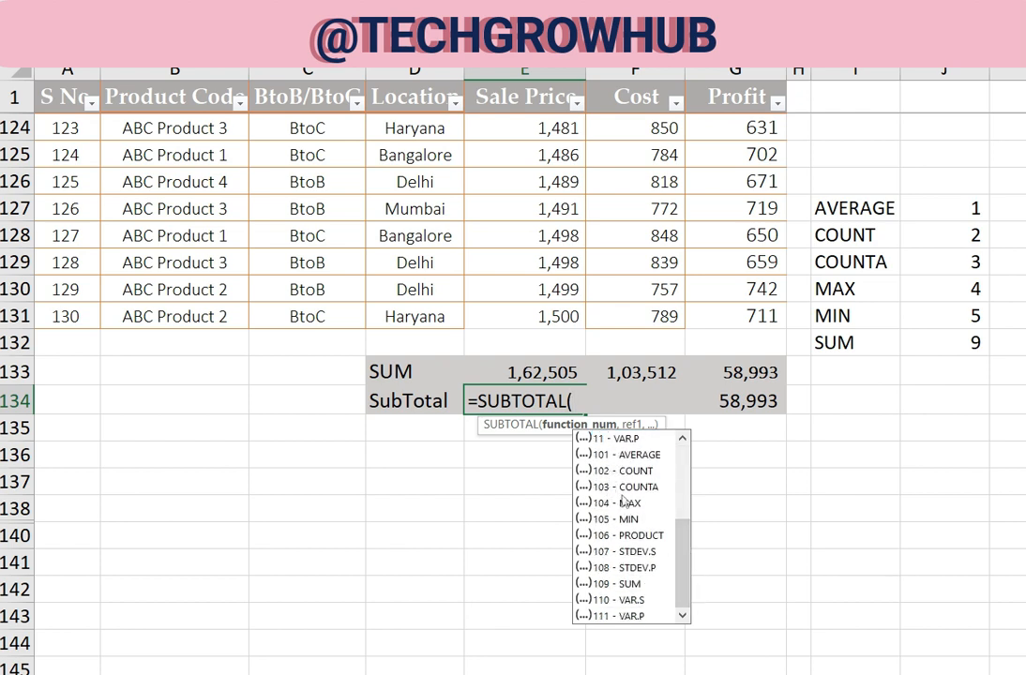
scroll(626, 497, "up", 1)
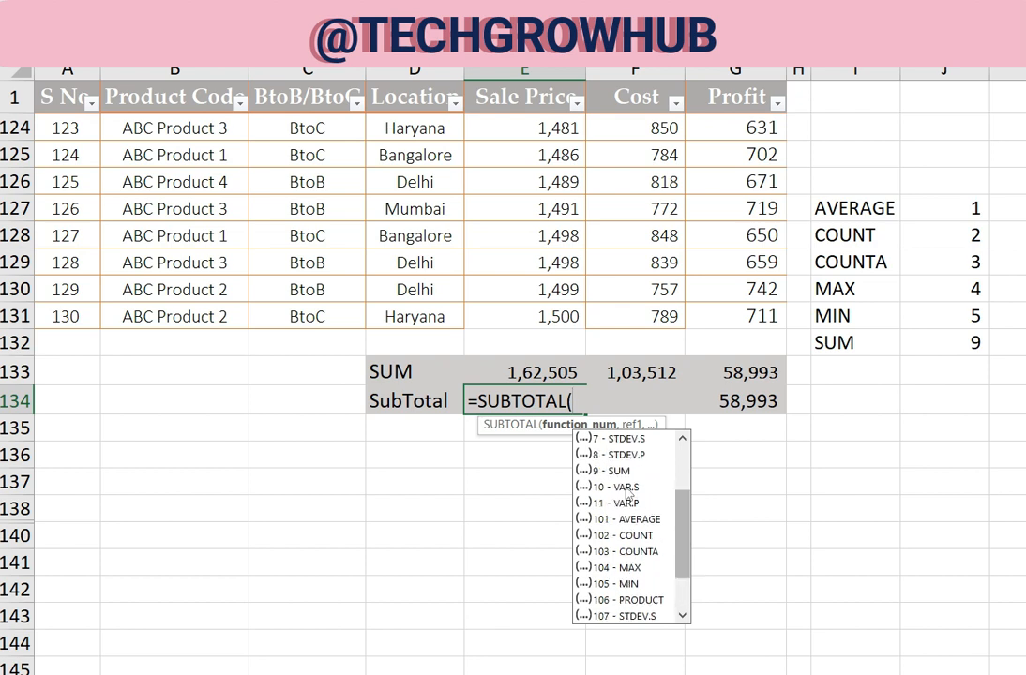
scroll(647, 506, "down", 2)
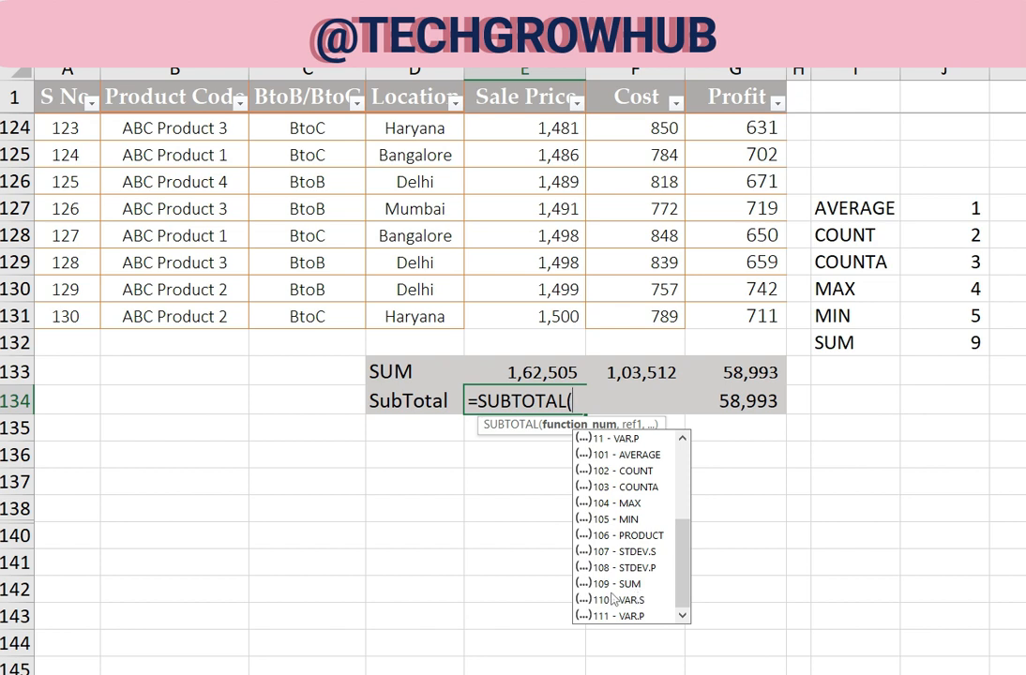
key("Escape")
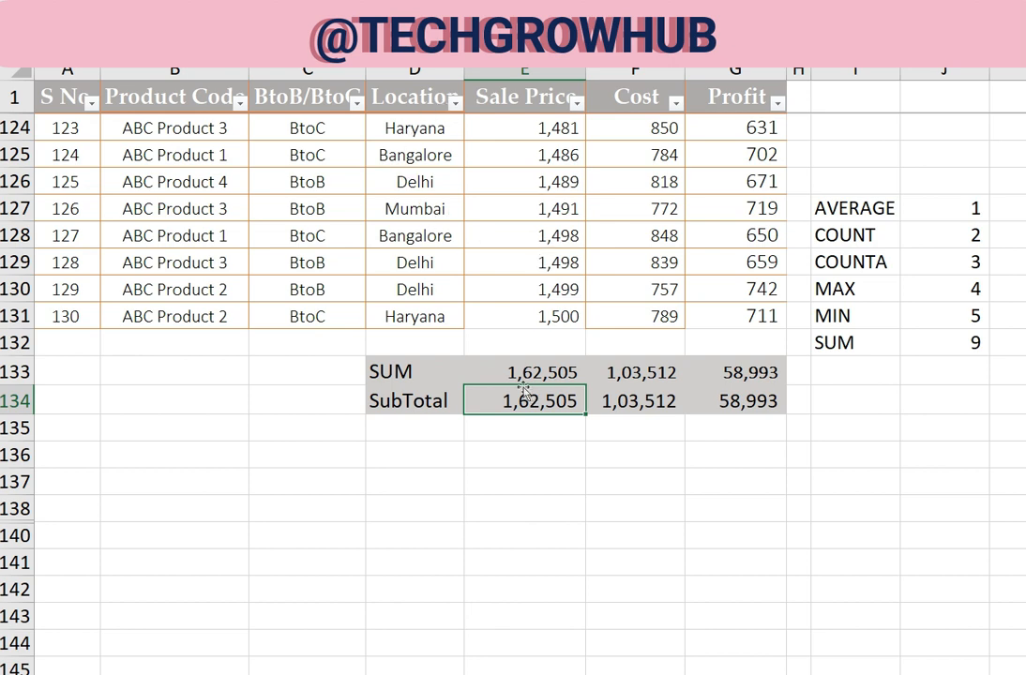
Hide rows 126 to 128, compare the SUM and SubTotal rows, and undo the hiding
left_click_drag(14, 182, 19, 236)
right_click(22, 239)
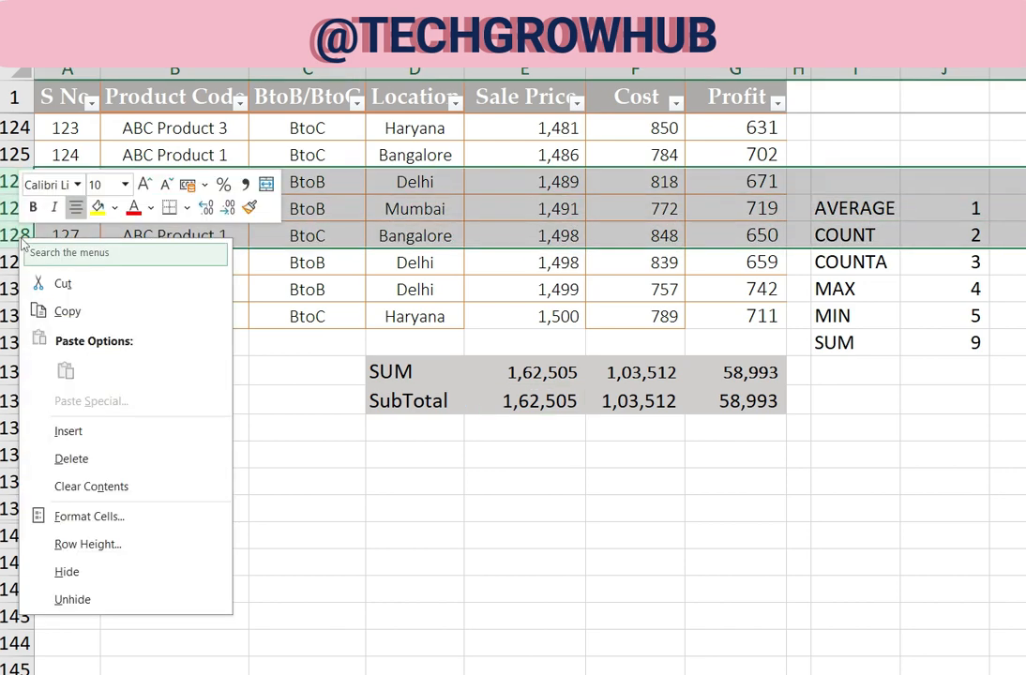
left_click(69, 573)
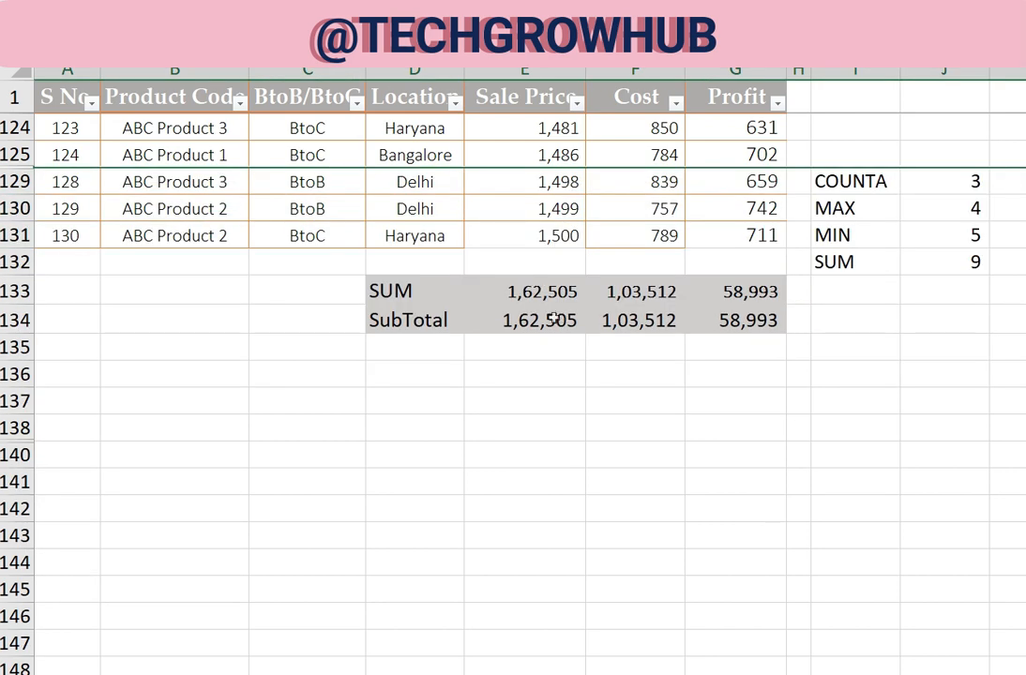
key("ctrl+z")
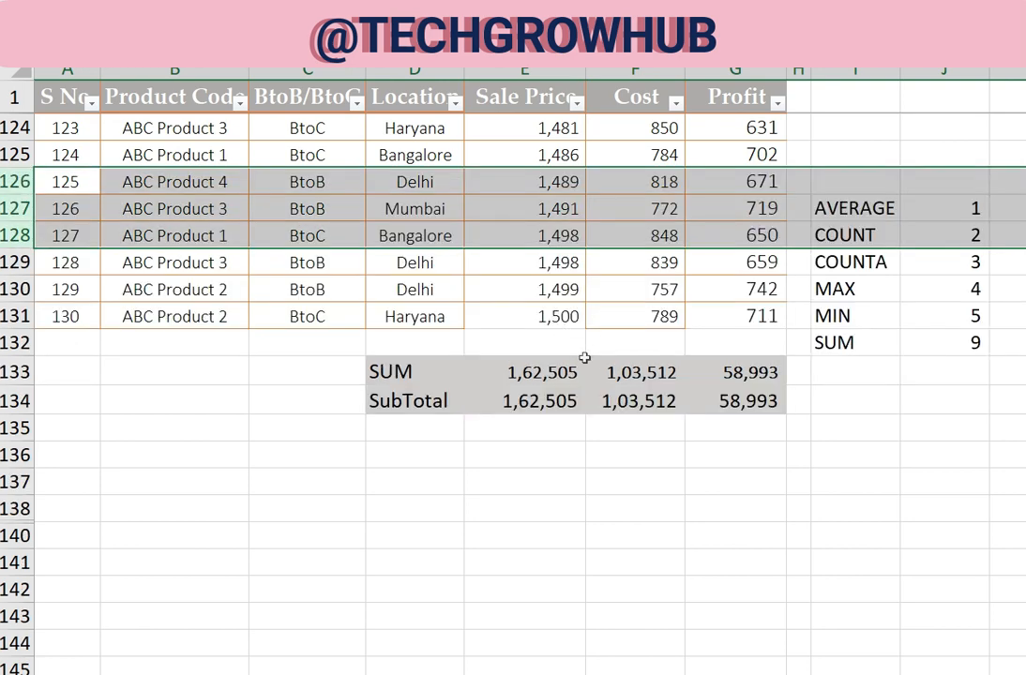
Change the function number of the Sale Price SUBTOTAL formula in E134 to 109
scroll(585, 318, "up", 3)
scroll(586, 318, "down", 1)
left_click(525, 562)
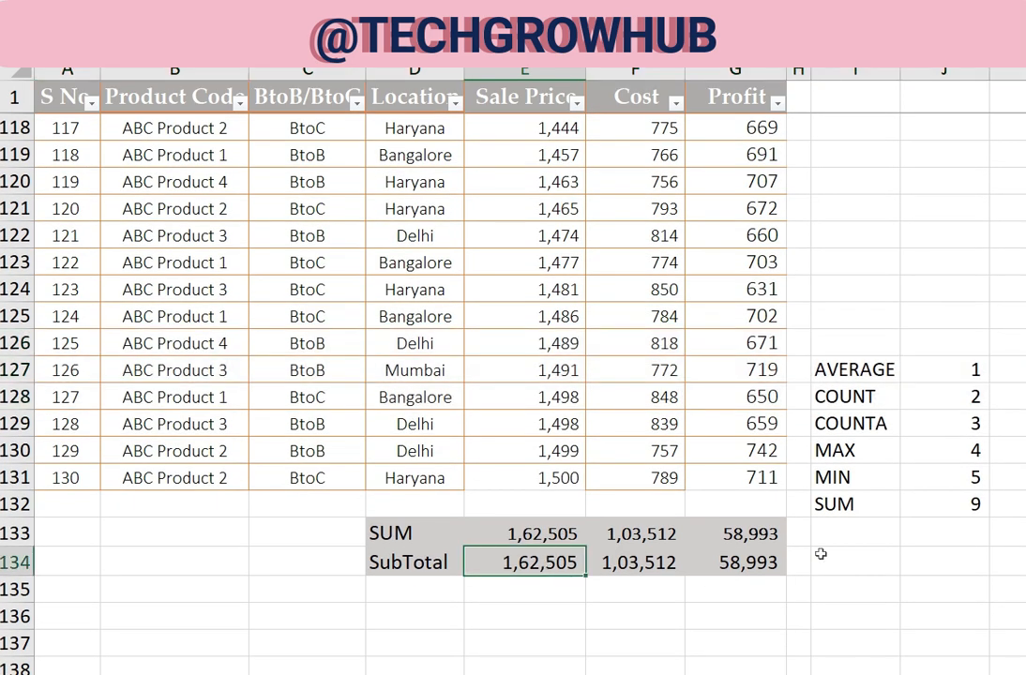
key("F2")
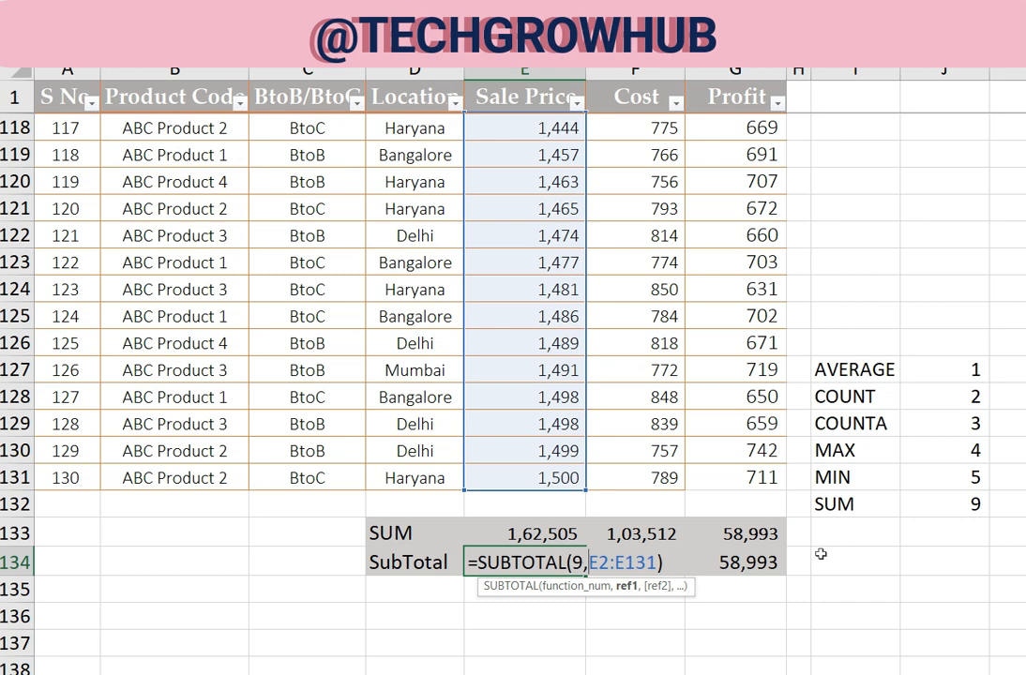
key("Left")
type("10")
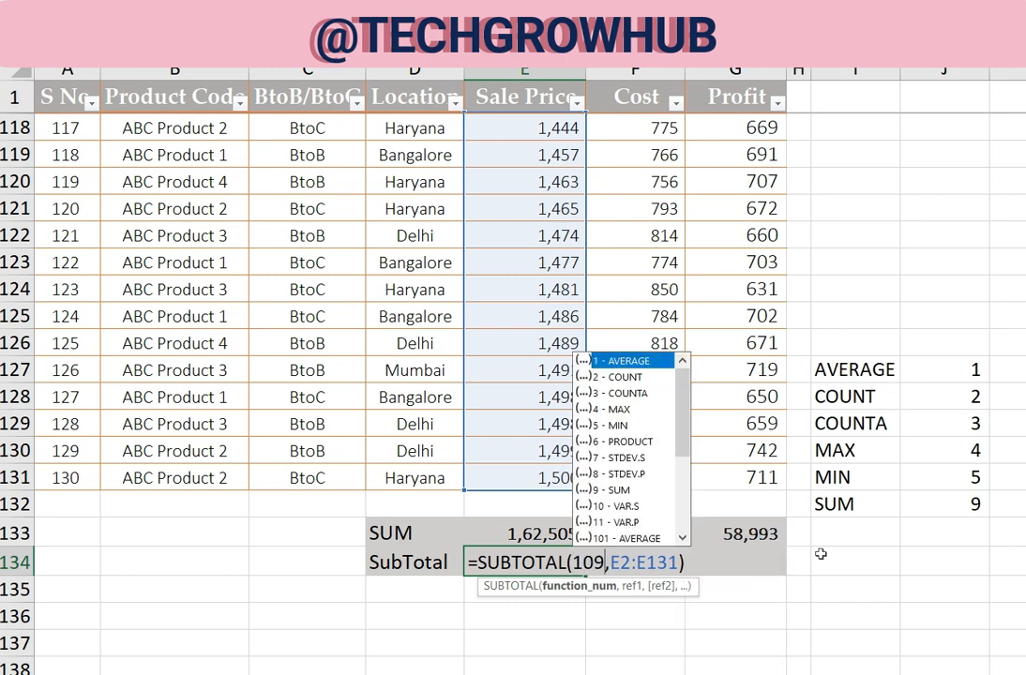
key("Return")
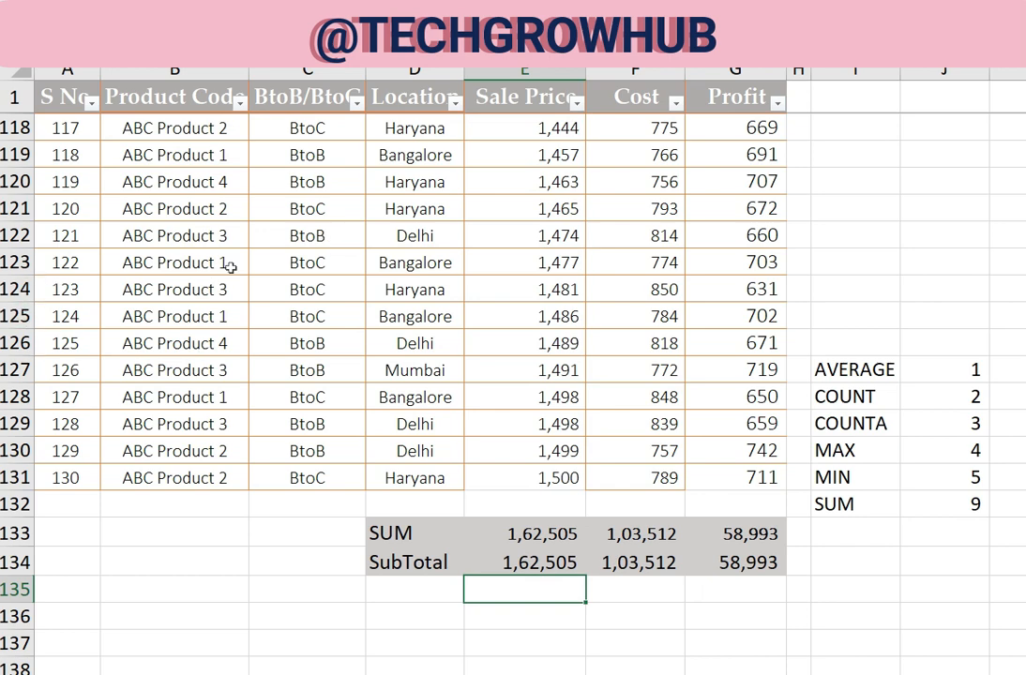
Hide row 124 and check the Sale Price SubTotal in E134
right_click(14, 290)
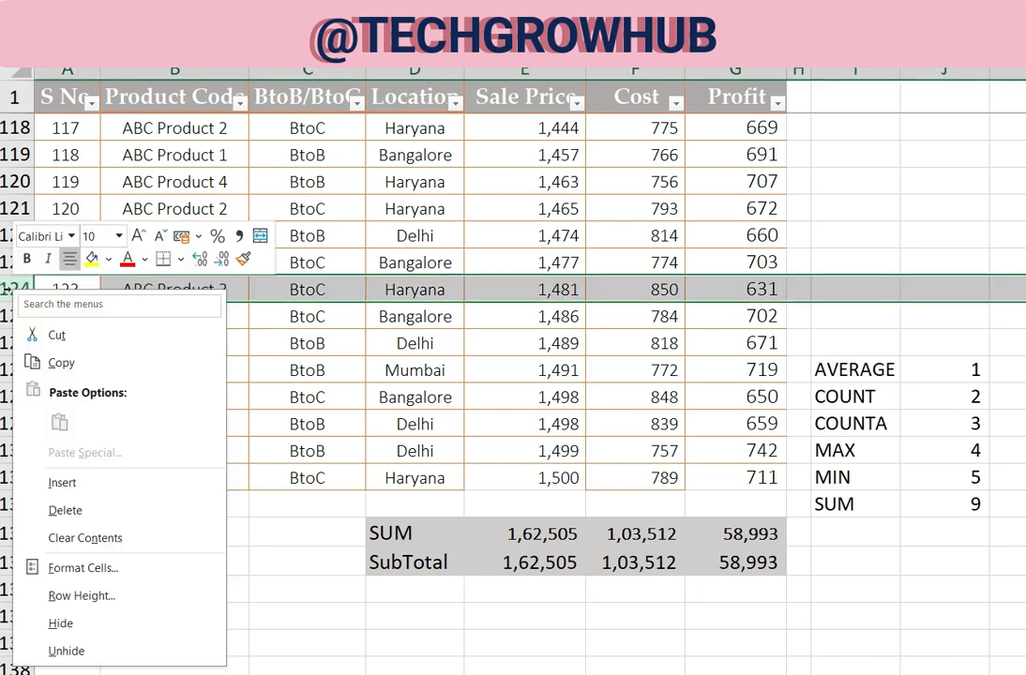
left_click(65, 622)
left_click(548, 535)
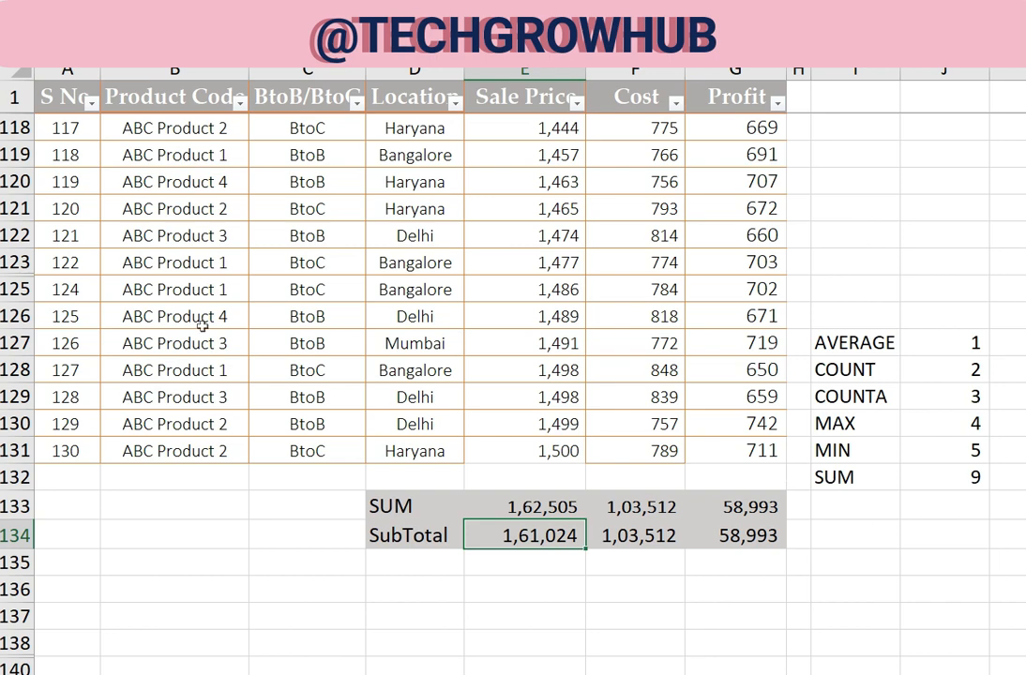
Hide rows 119 to 125 and check the Sale Price SubTotal again
left_click_drag(9, 155, 9, 289)
right_click(9, 289)
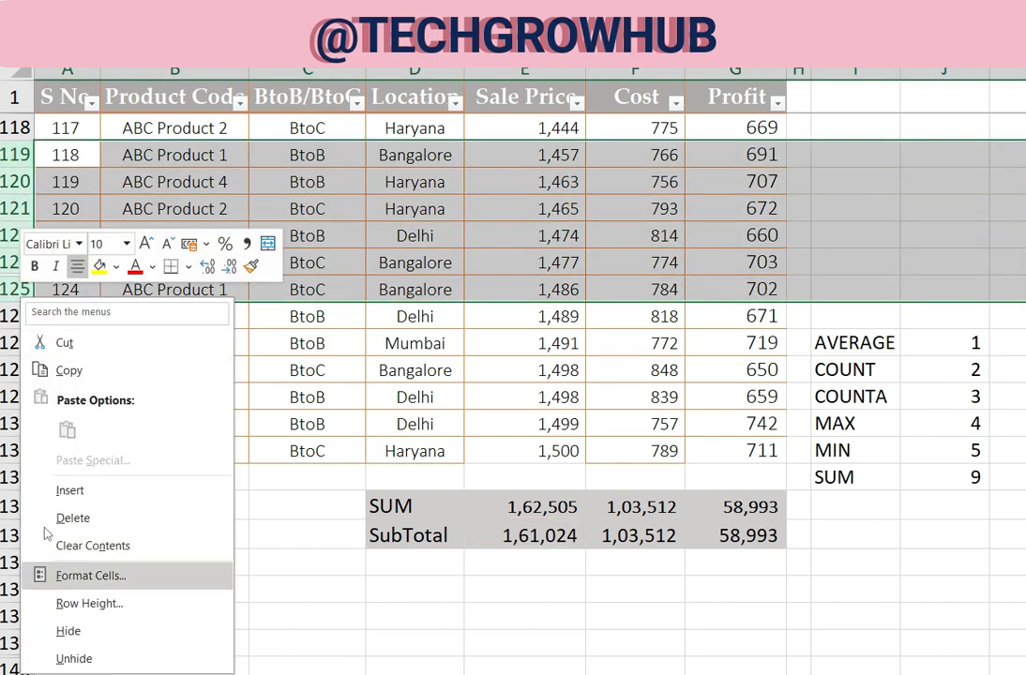
left_click(69, 630)
left_click(540, 368)
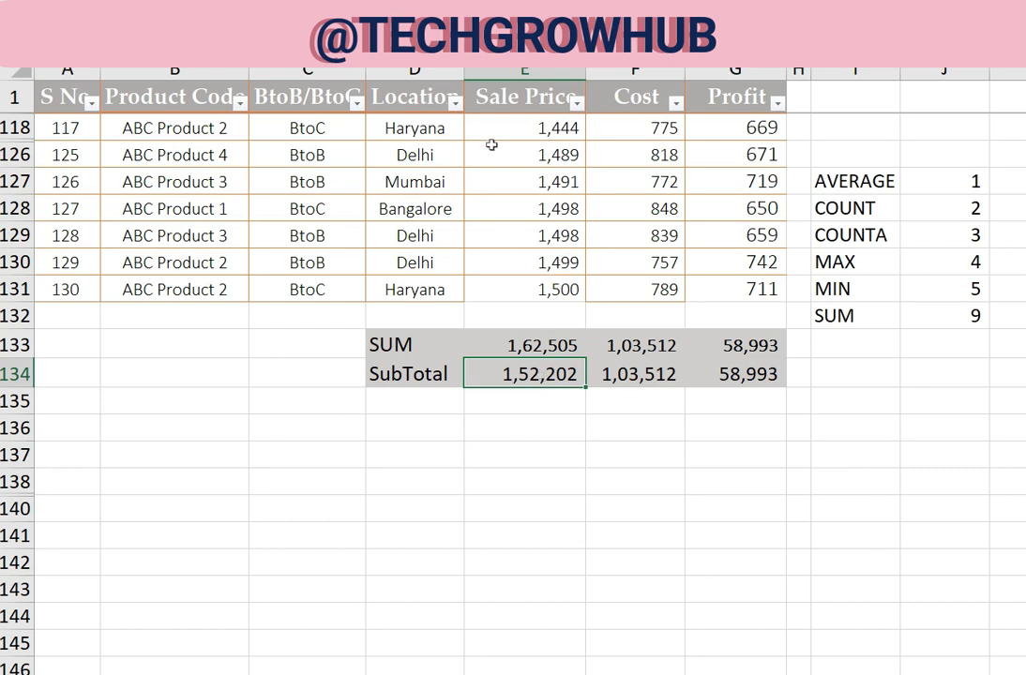
Filter the Location column to Bangalore only and look over the filtered rows and their SubTotal row
left_click(454, 101)
left_click(261, 353)
left_click(260, 369)
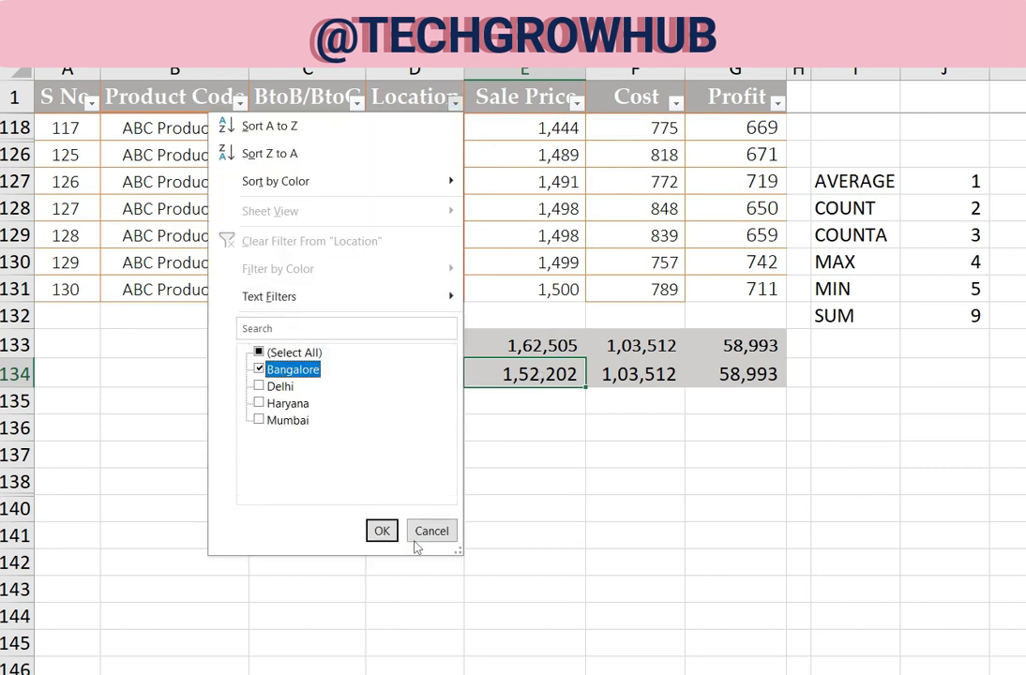
left_click(382, 531)
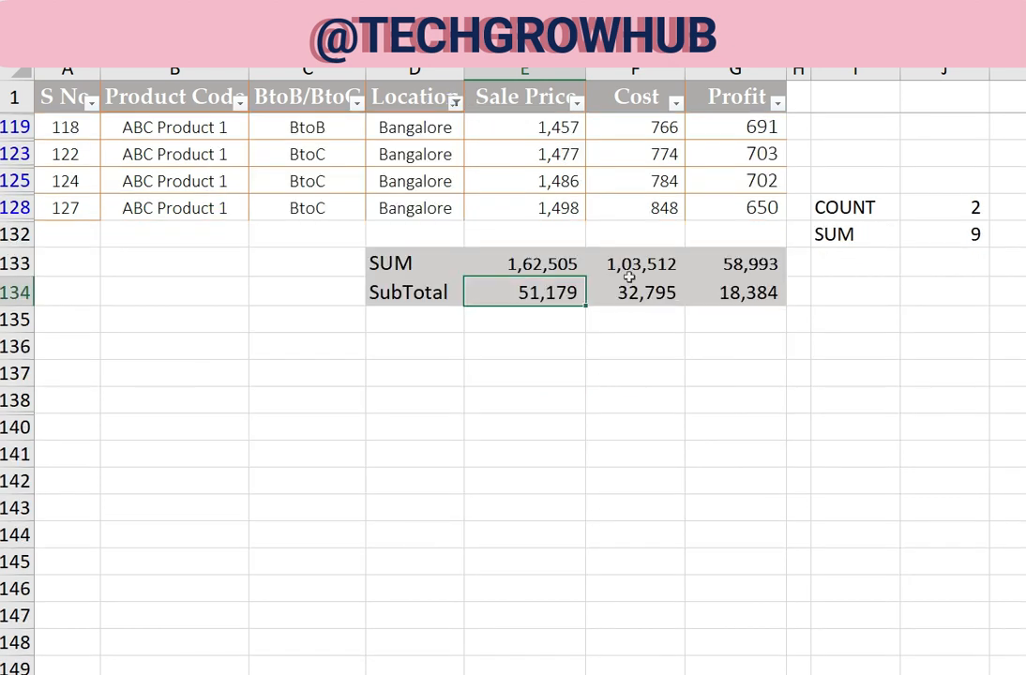
scroll(554, 247, "up", 3)
scroll(582, 426, "up", 1)
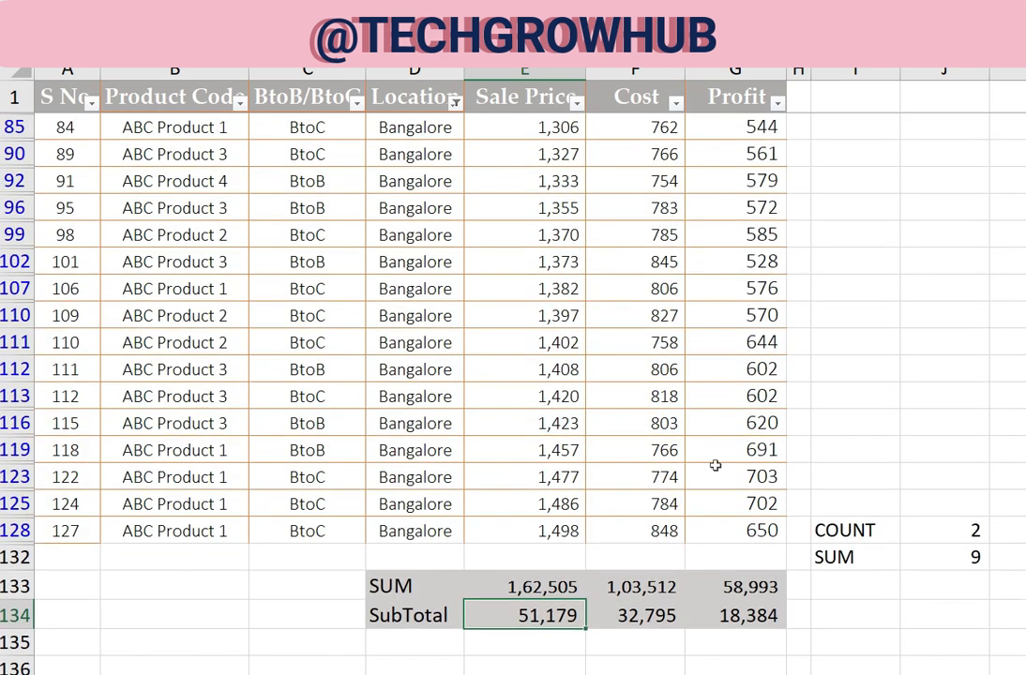
scroll(713, 458, "down", 2)
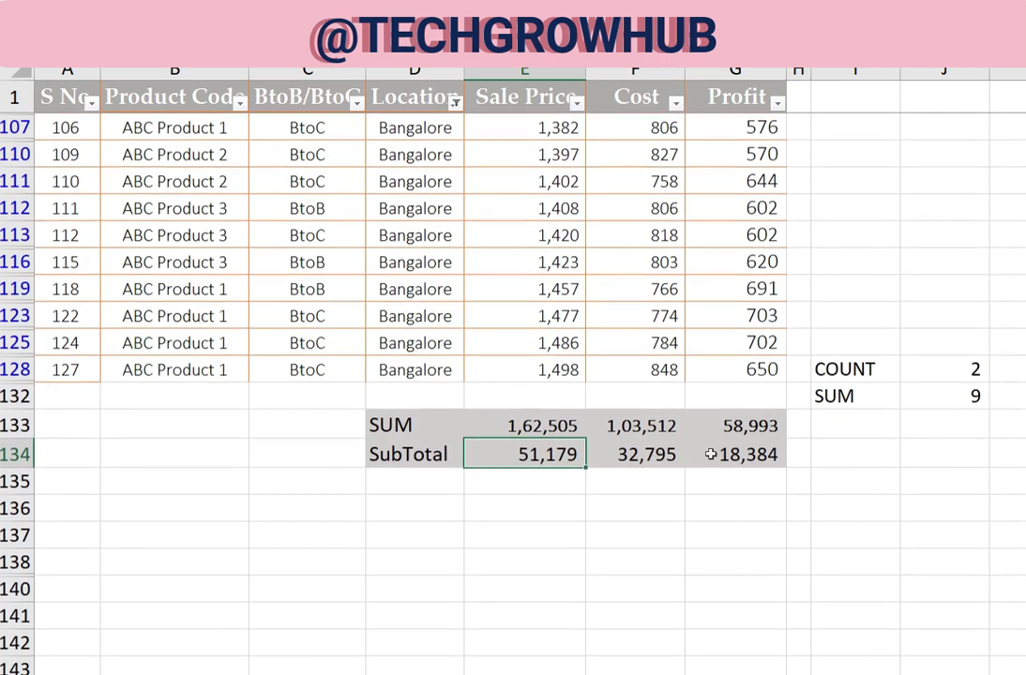
Restore all locations in the Location filter and return to the totals rows below the table
left_click(455, 101)
left_click(287, 352)
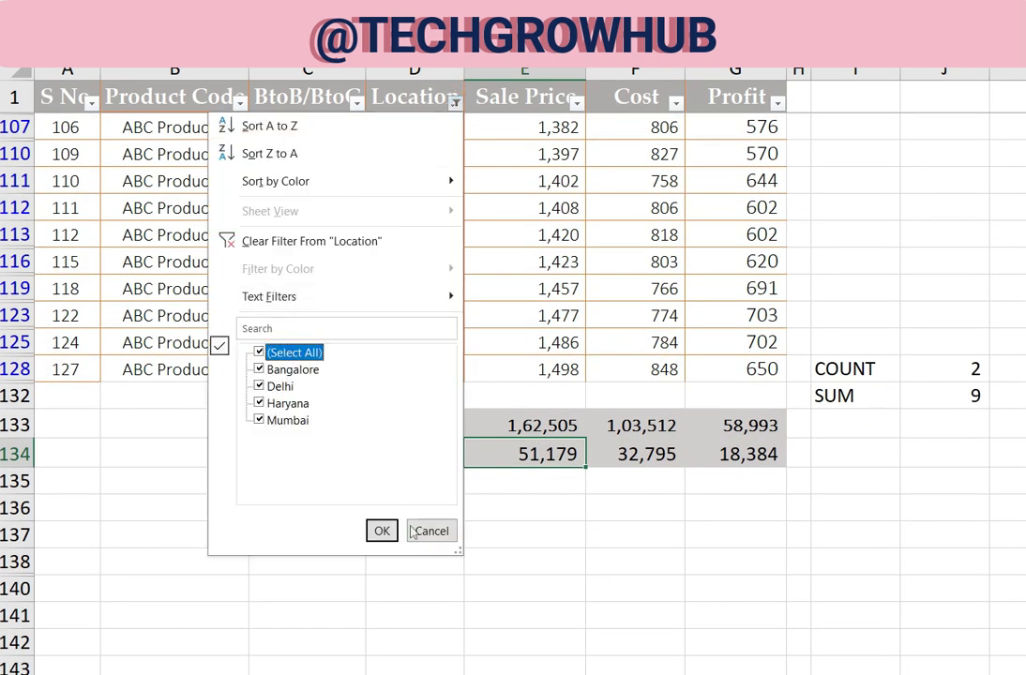
left_click(382, 530)
scroll(509, 376, "down", 6)
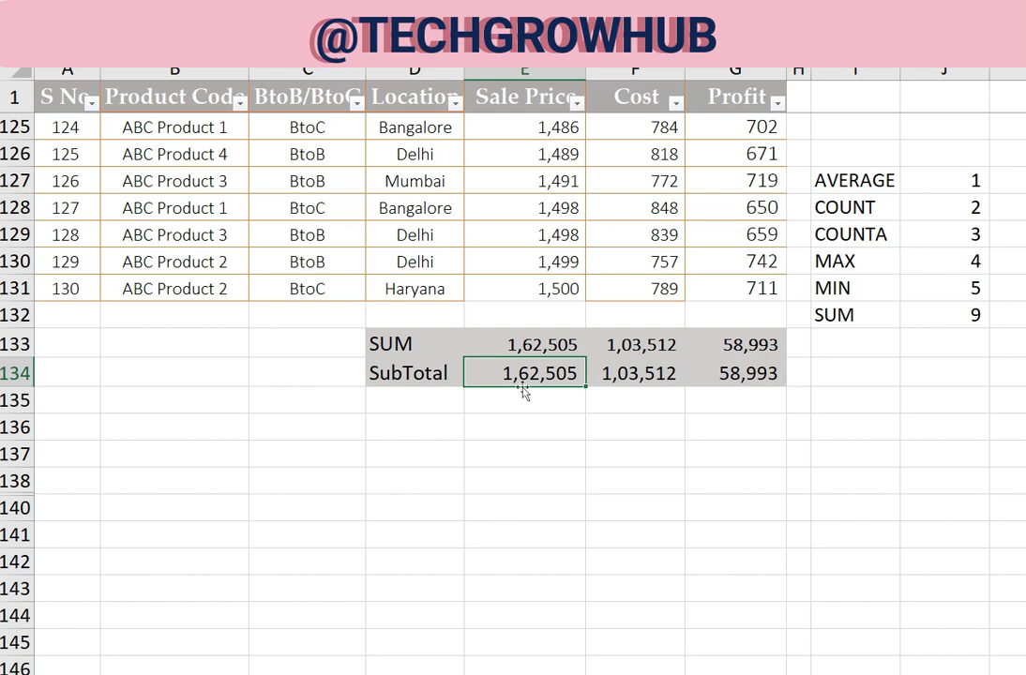
Set the function number of the SUBTOTAL formula in E134 back to 9 and check the edited formula
double_click(522, 374)
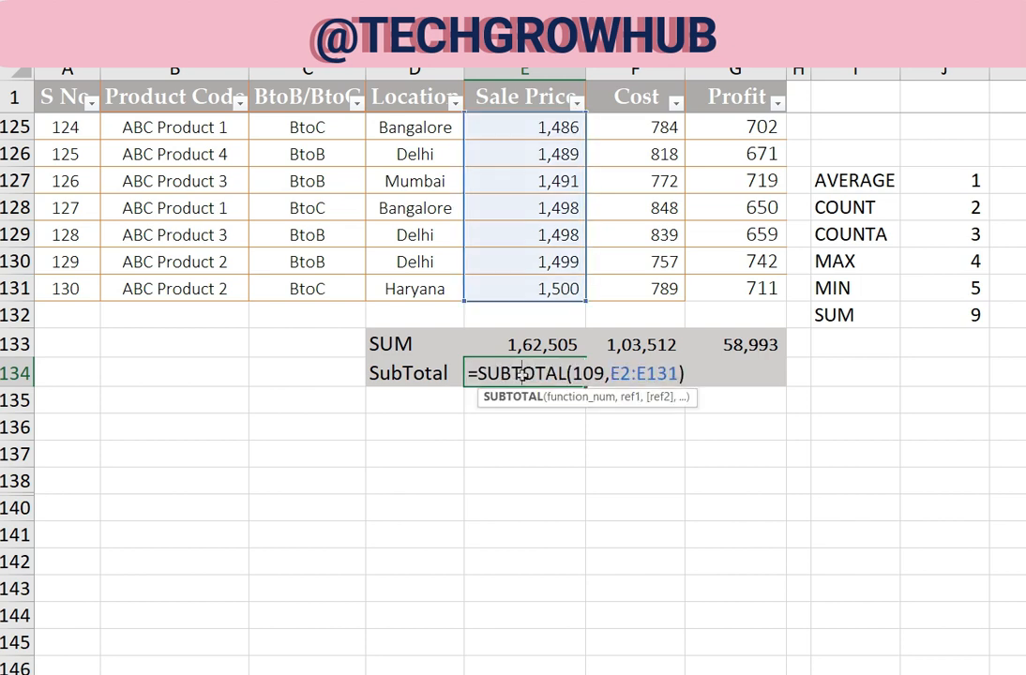
left_click(577, 369)
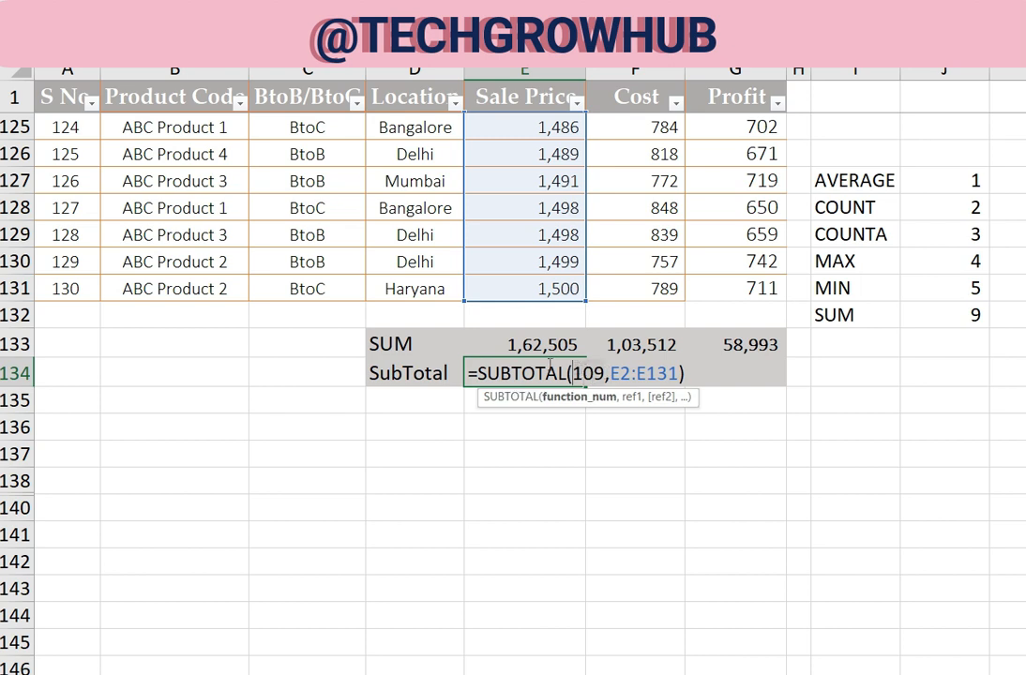
key("Delete")
key("Delete")
key("Return")
double_click(549, 365)
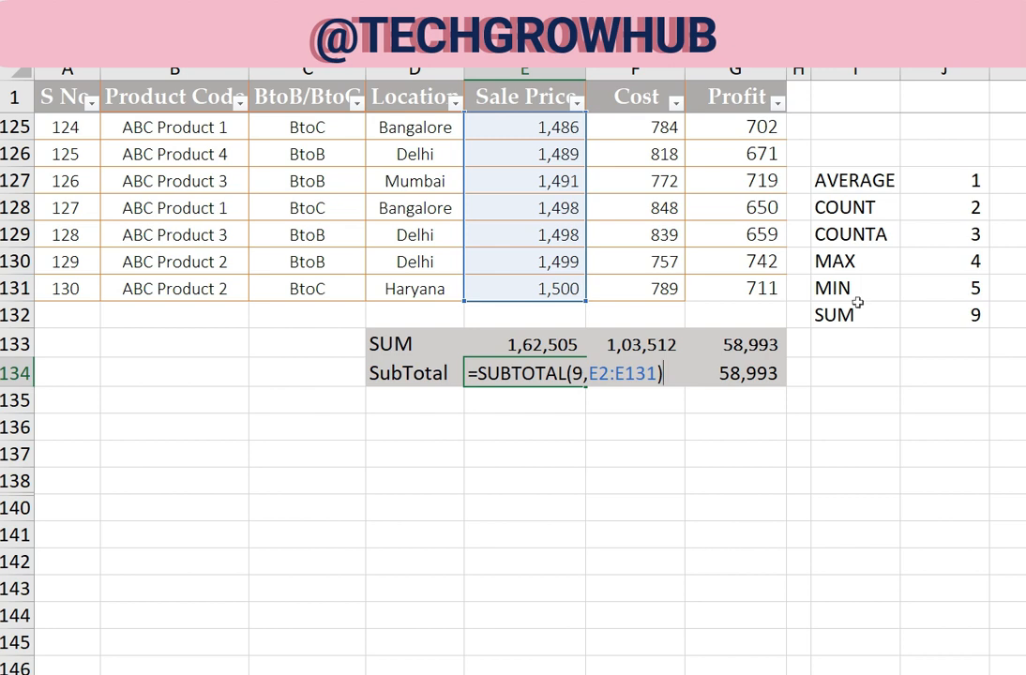
key("ctrl+Return")
Review the function number list in I127:J132 alongside the Sale Price SubTotal cell
left_click(853, 179)
left_click_drag(853, 175, 893, 308)
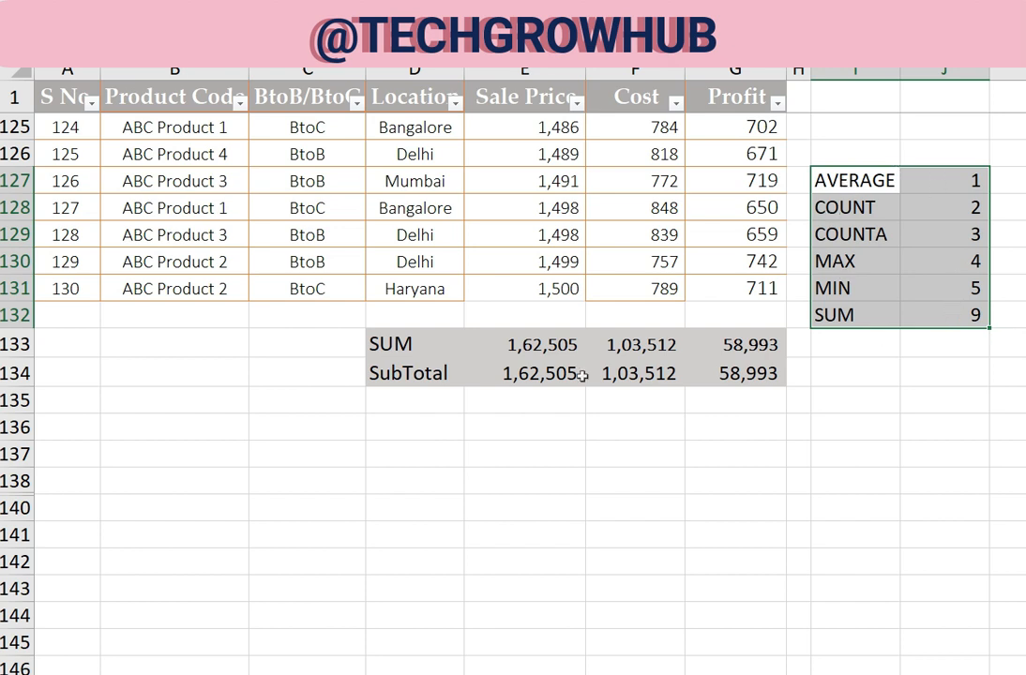
left_click(517, 375)
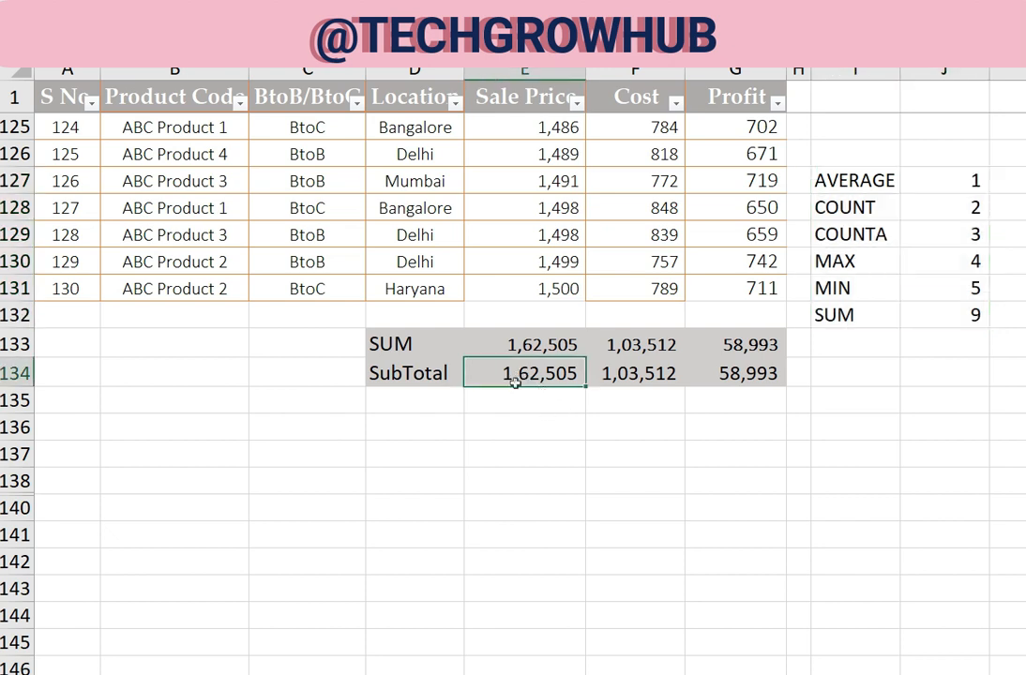
left_click(294, 347)
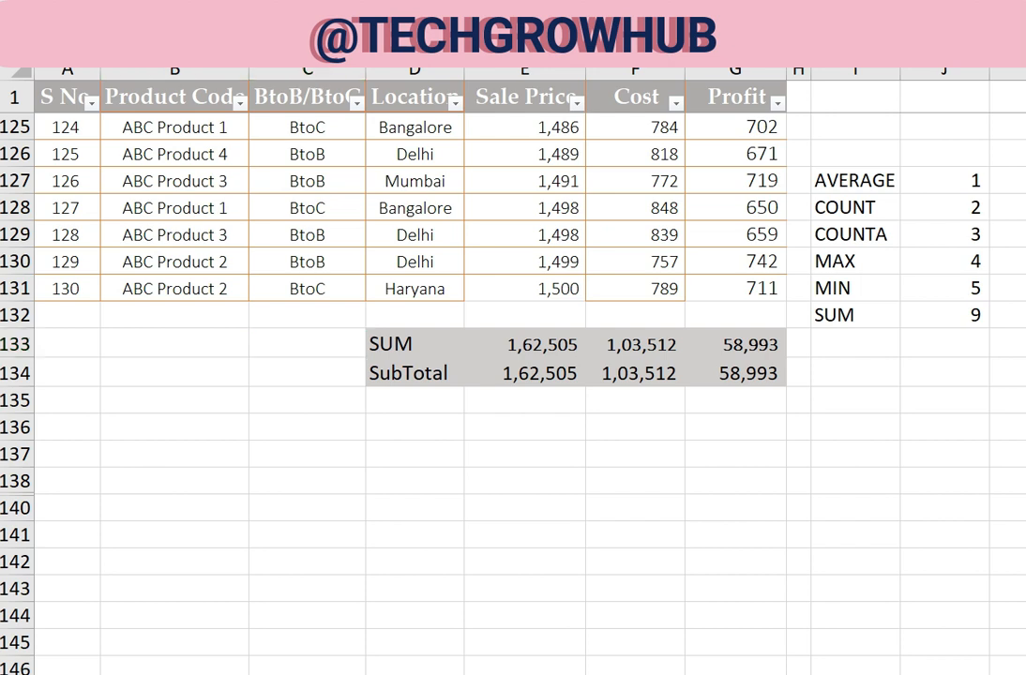
left_click(379, 674)
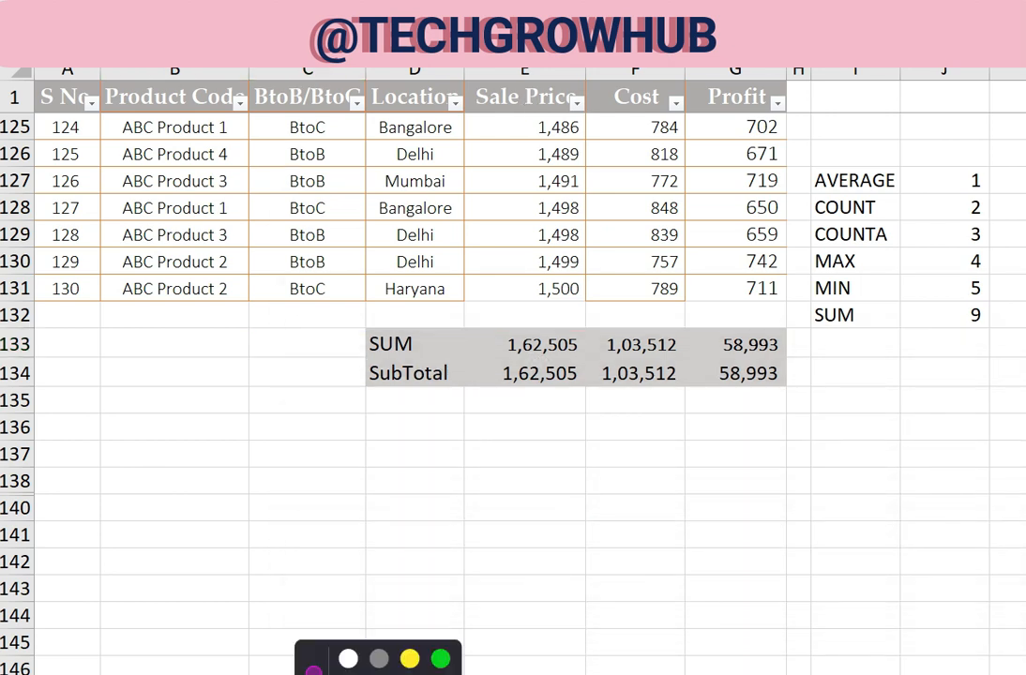
left_click(614, 153)
left_click(366, 12)
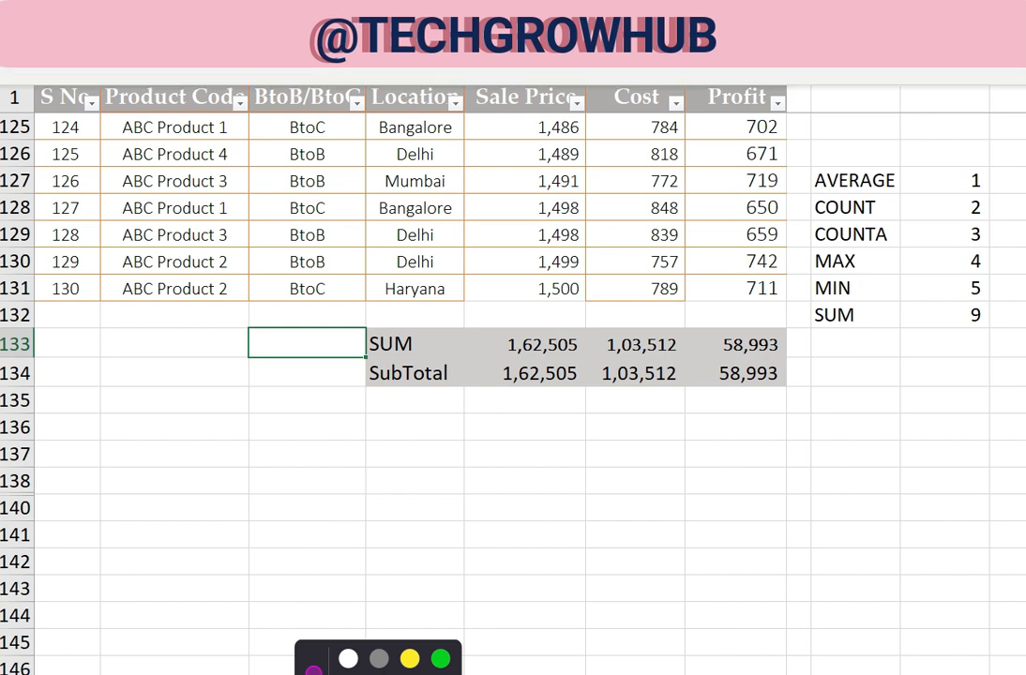
left_click(977, 55)
left_click(989, 79)
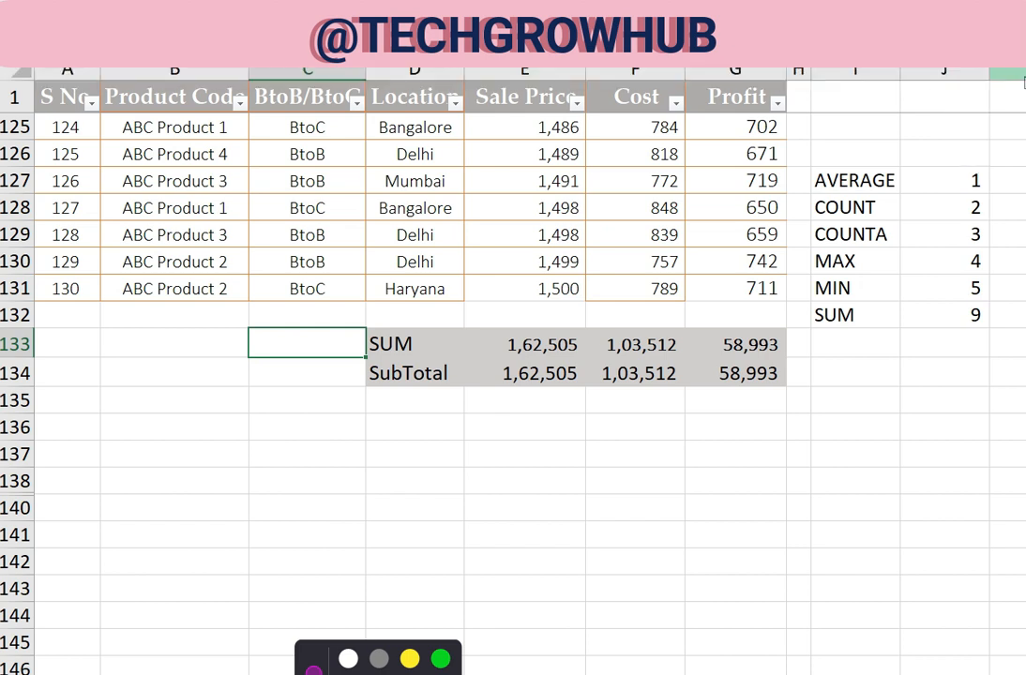
Add a list validation to cell C133 using the function names in $I$127:$I$132 as its source
left_click(246, 88)
left_click(255, 143)
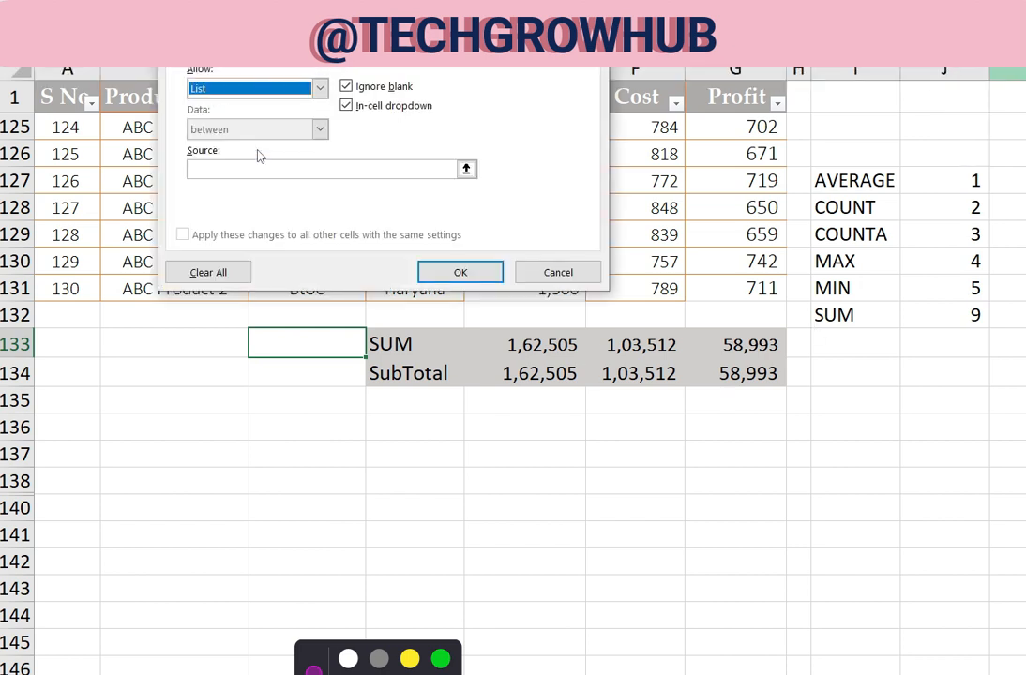
left_click(372, 169)
left_click_drag(851, 181, 849, 317)
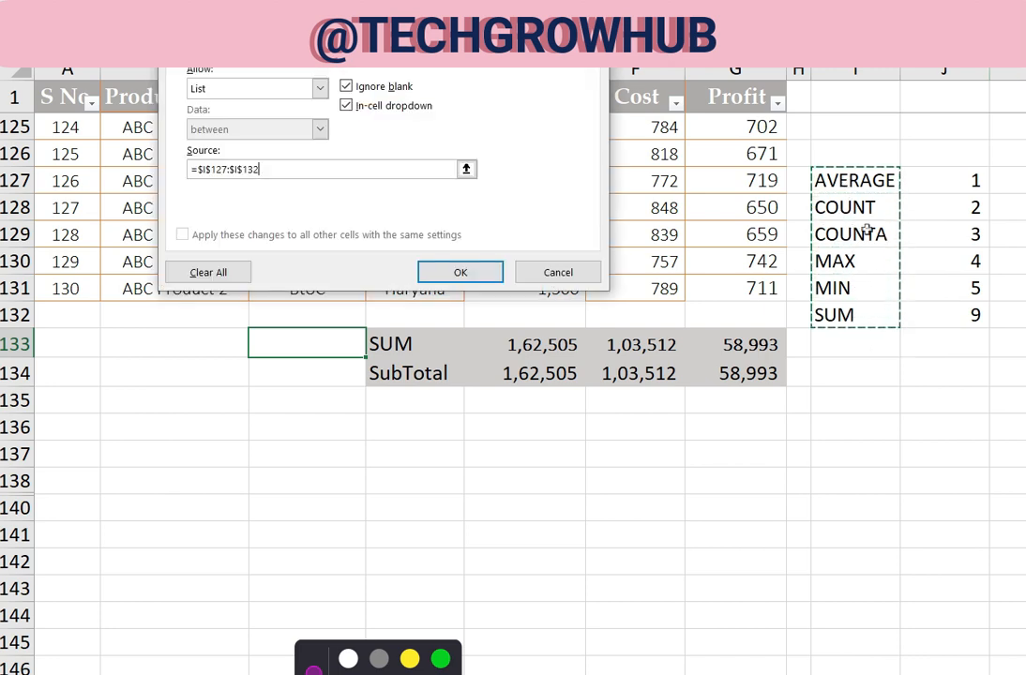
left_click(461, 272)
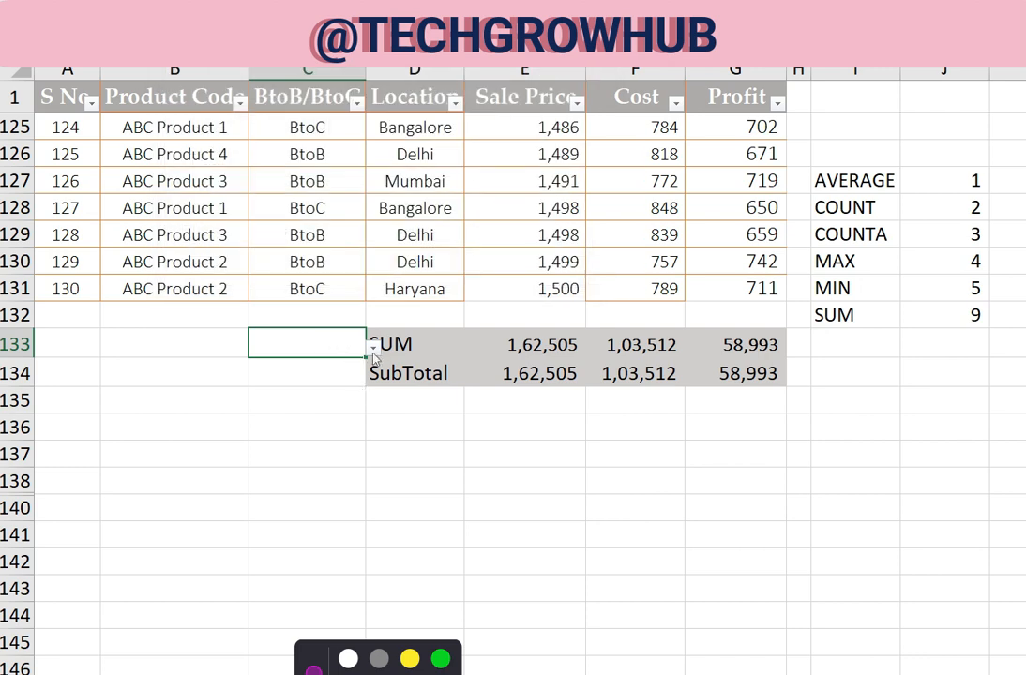
Try the function list in C133 by choosing COUNT and switching the choice to MAX
left_click(373, 349)
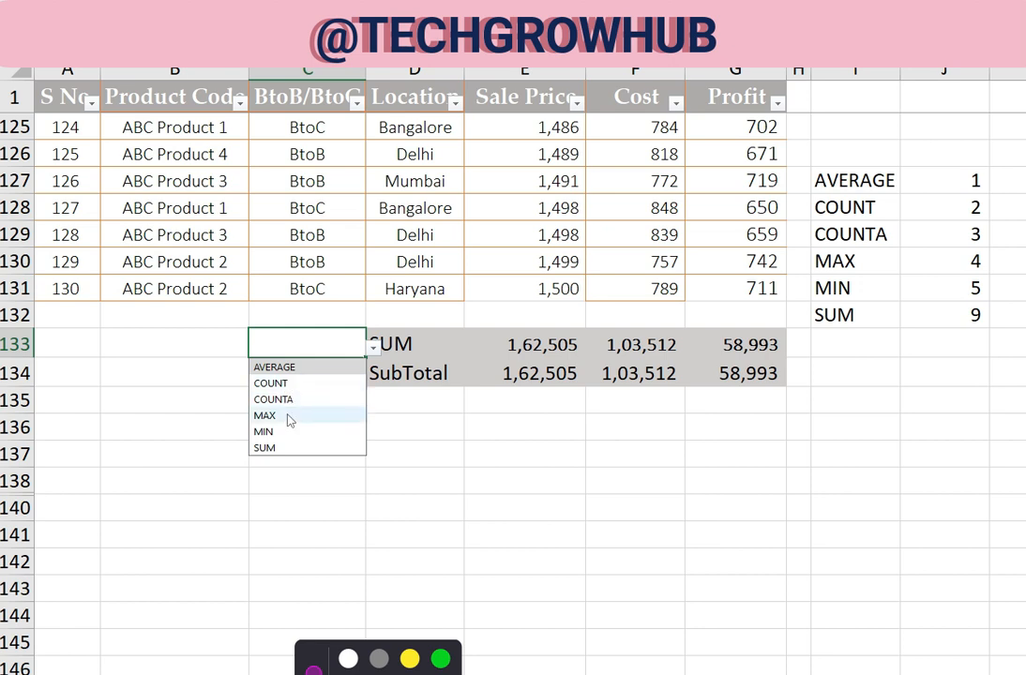
left_click(283, 385)
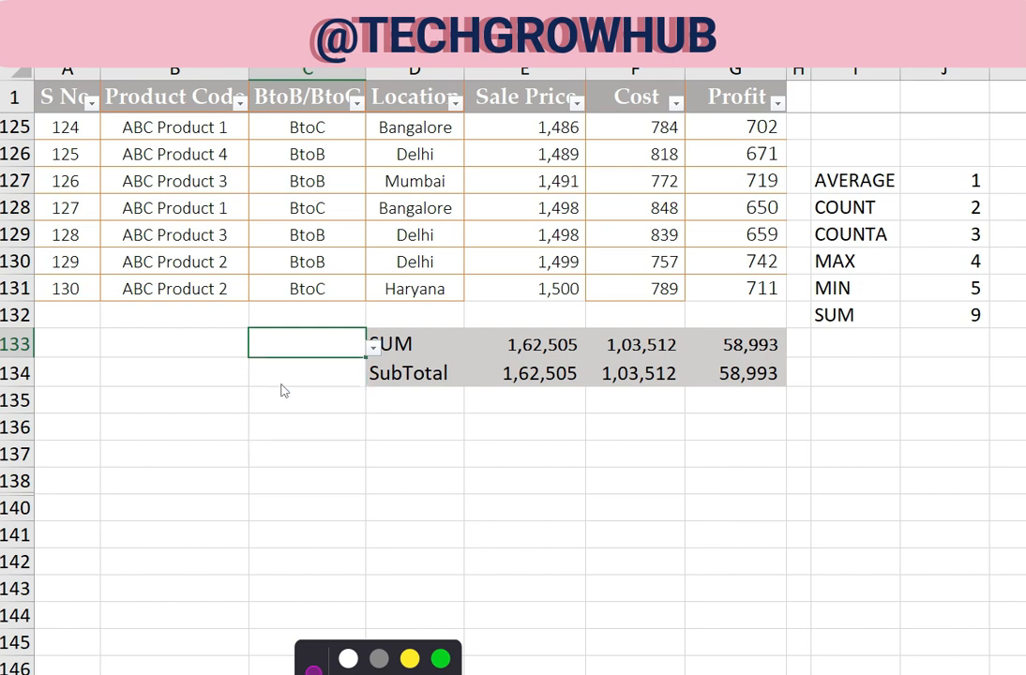
left_click(373, 347)
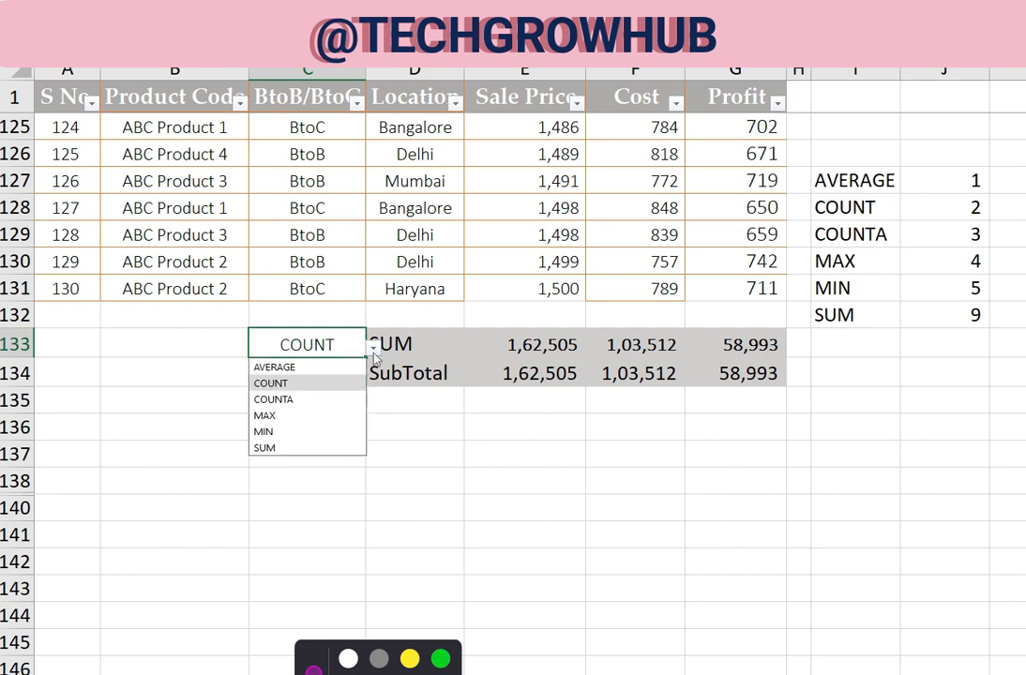
left_click(266, 419)
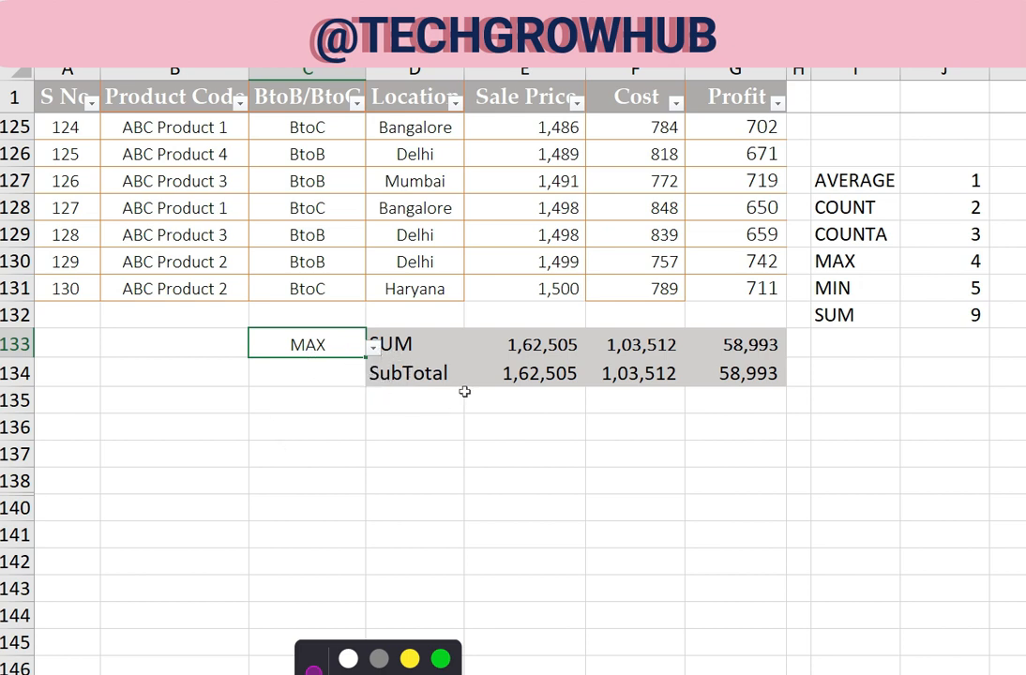
Inspect the function number argument in the Sale Price SUBTOTAL formula in E134
left_click(527, 376)
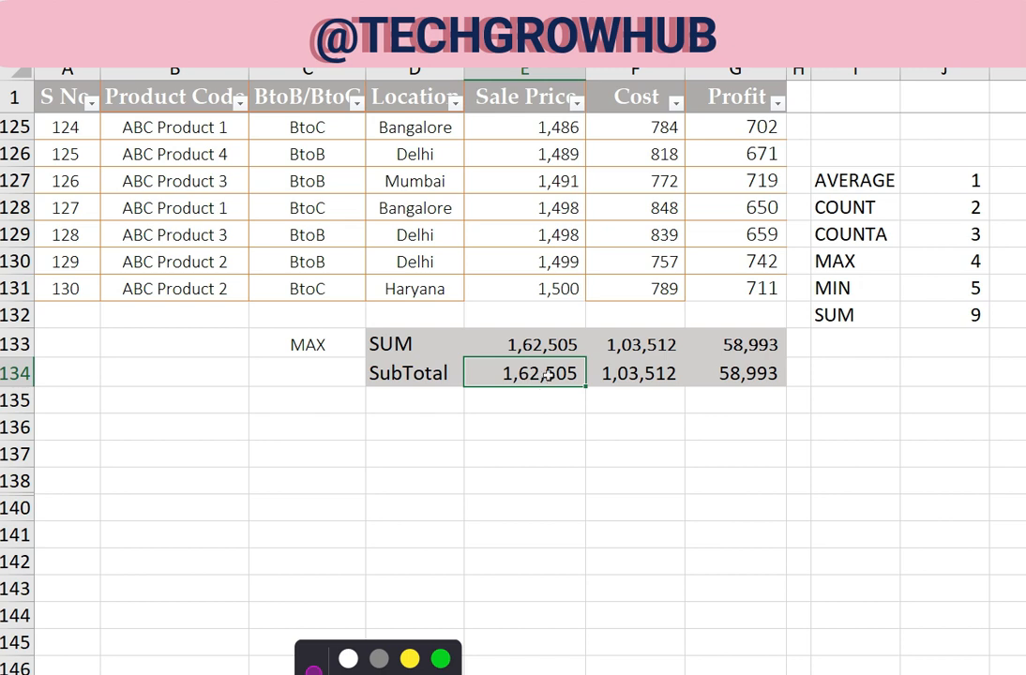
key("F2")
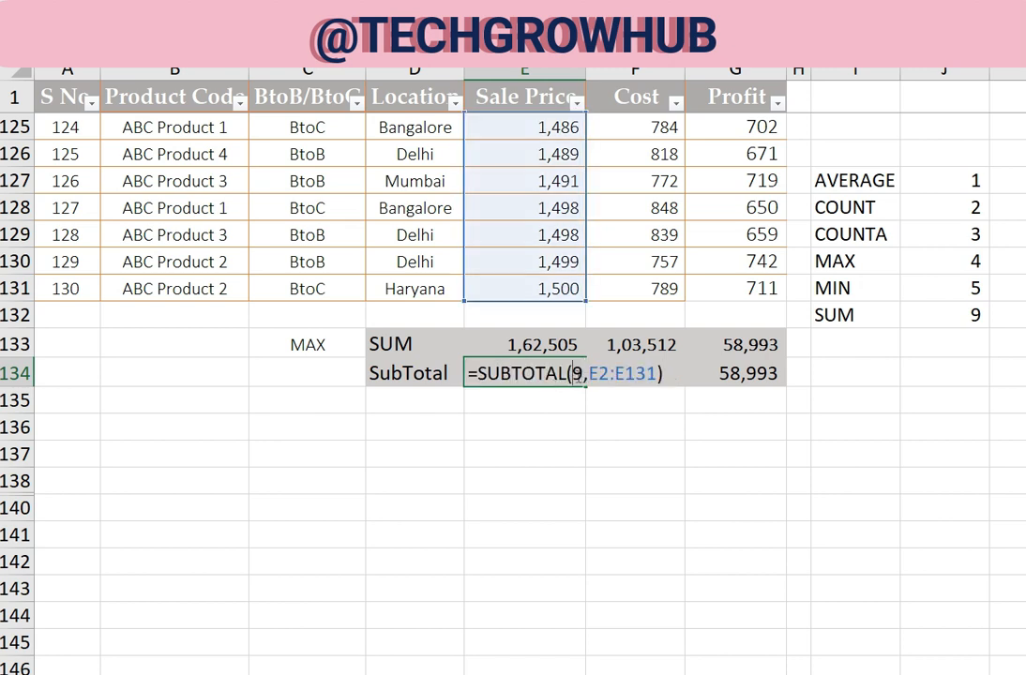
left_click(574, 373)
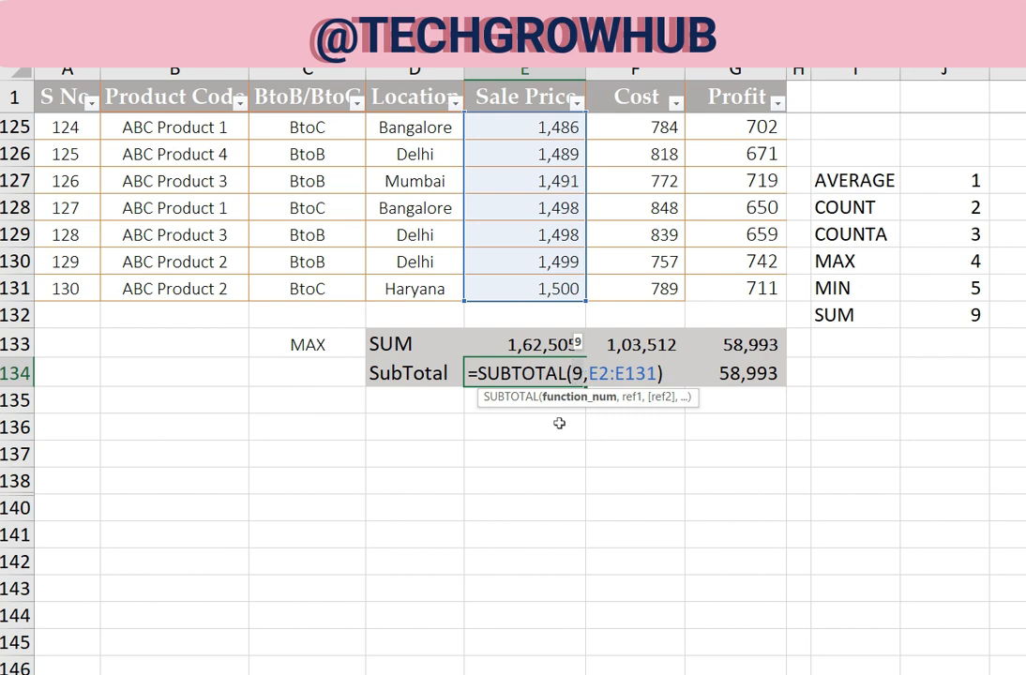
Enter =VLOOKUP(C133,I127:J132,2,0) in E136 to look up the function number of the chosen function
left_click(499, 425)
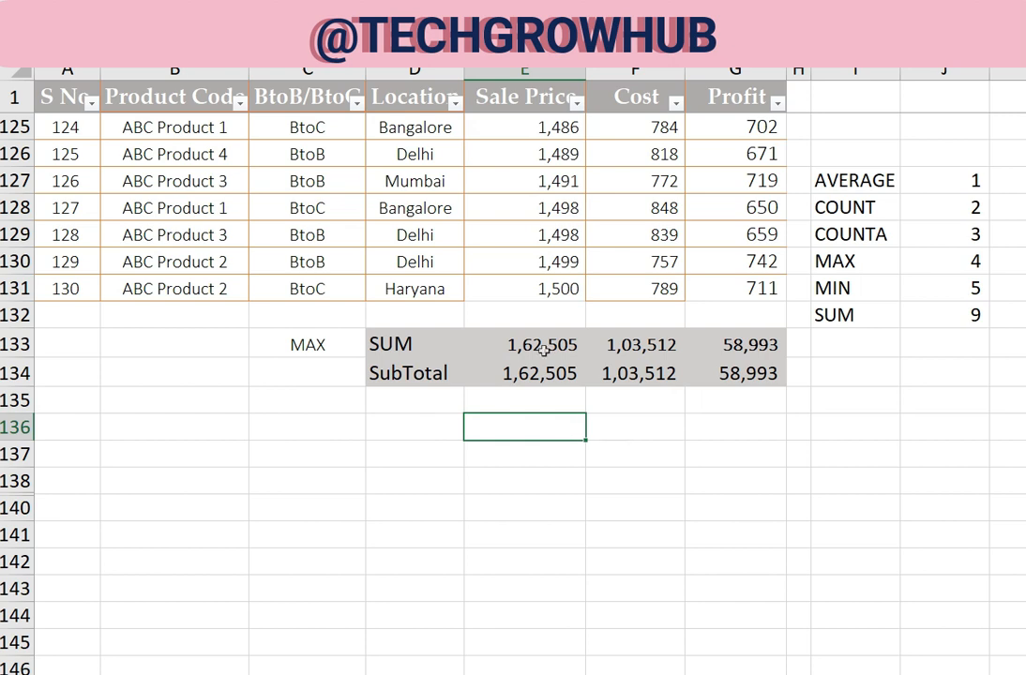
type("=VLOOKUP(")
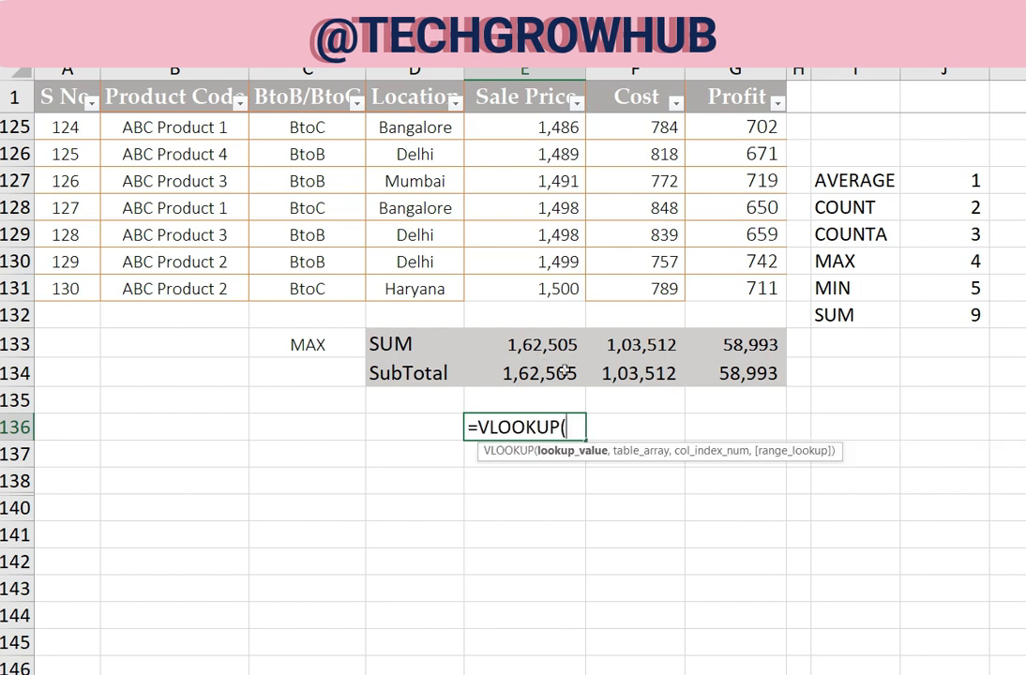
left_click(286, 343)
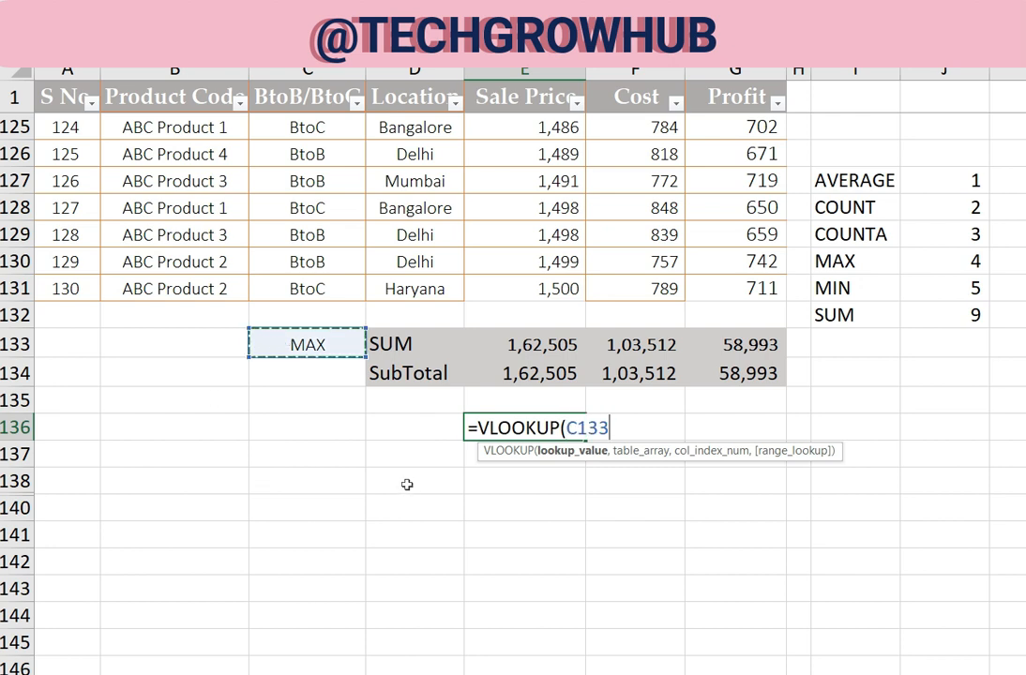
type(",")
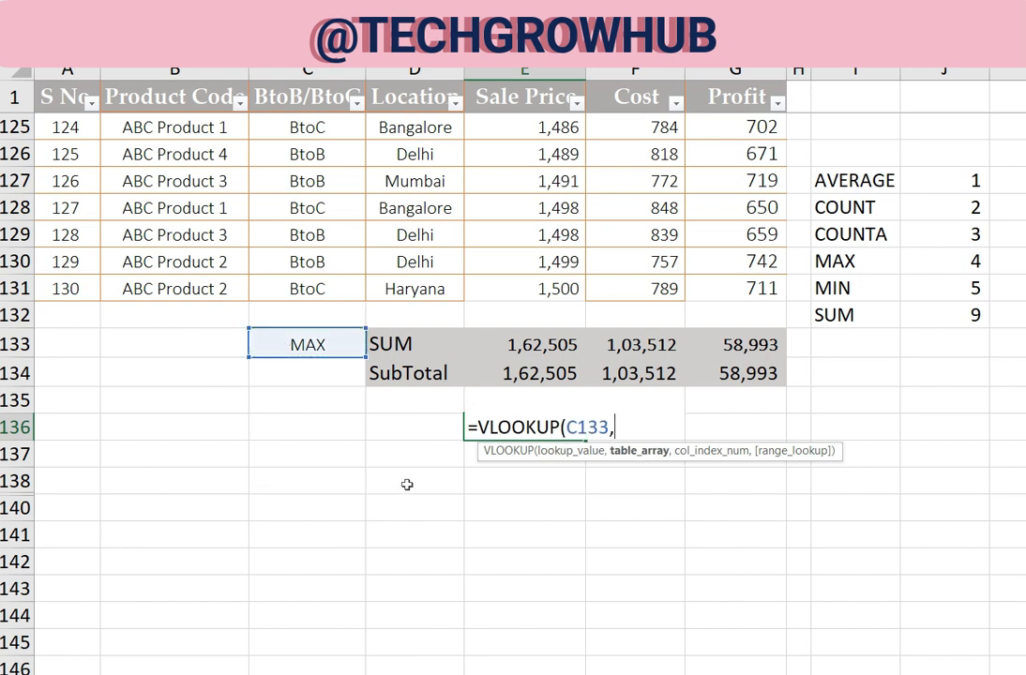
left_click_drag(849, 180, 960, 328)
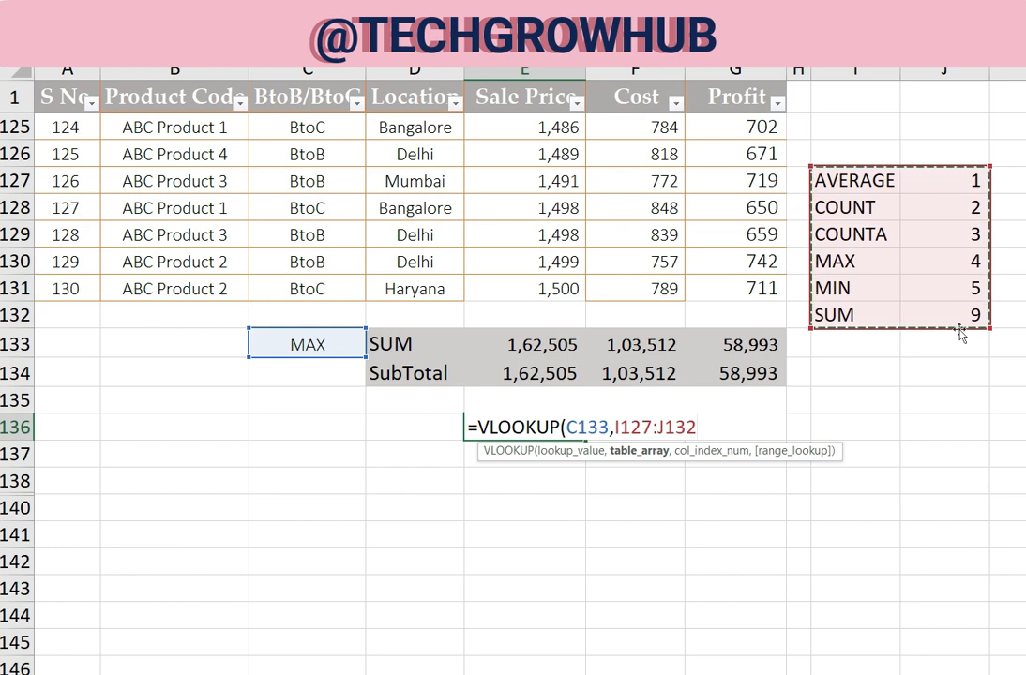
type(",")
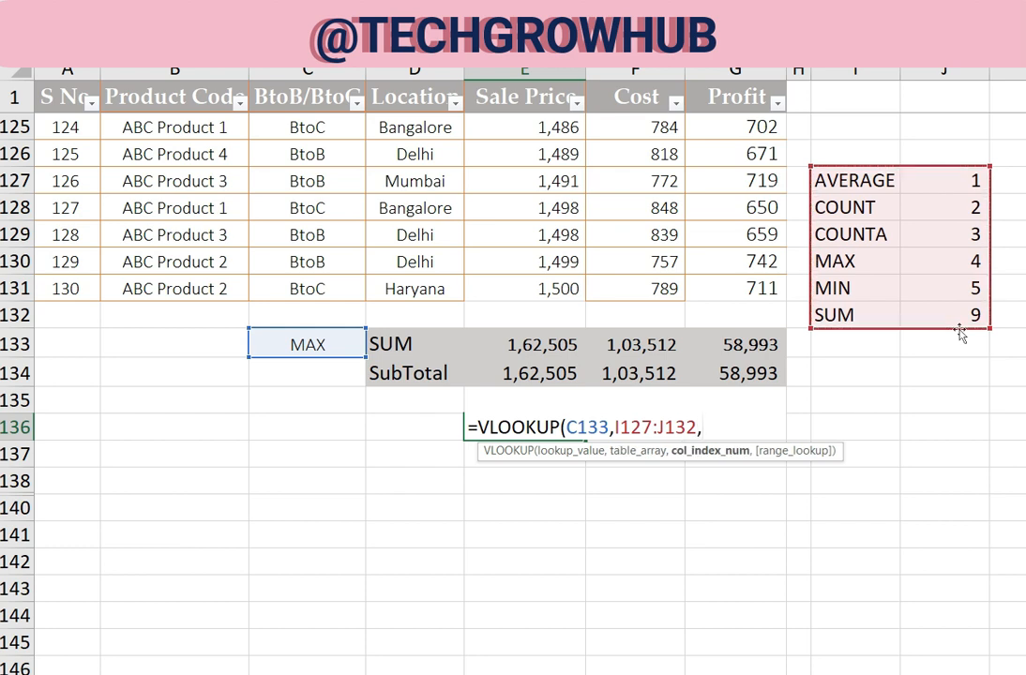
type("2")
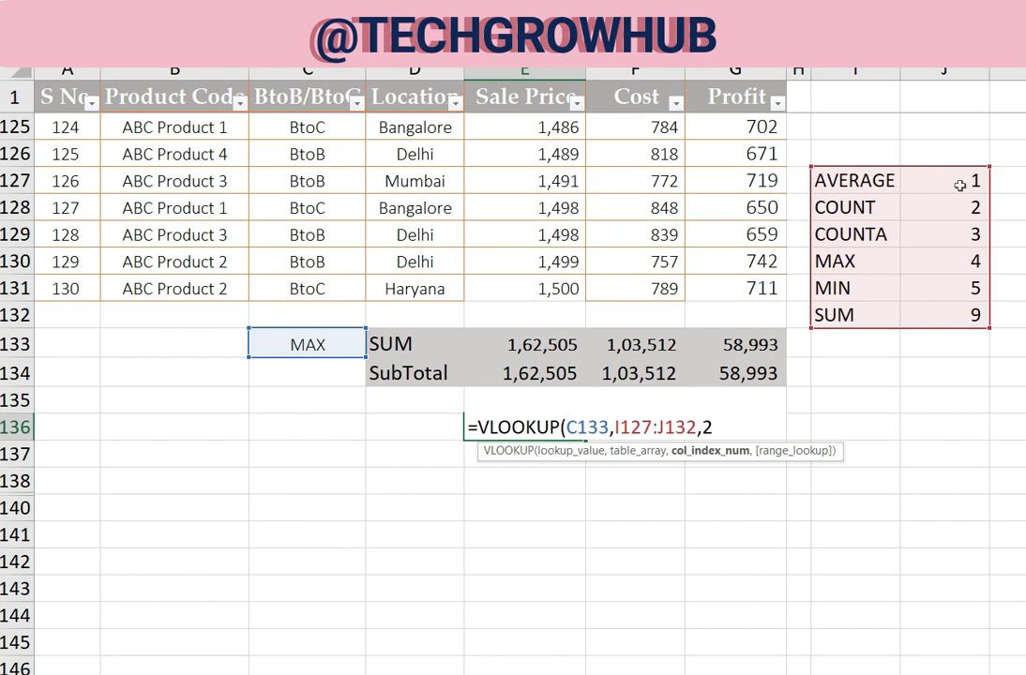
type(",")
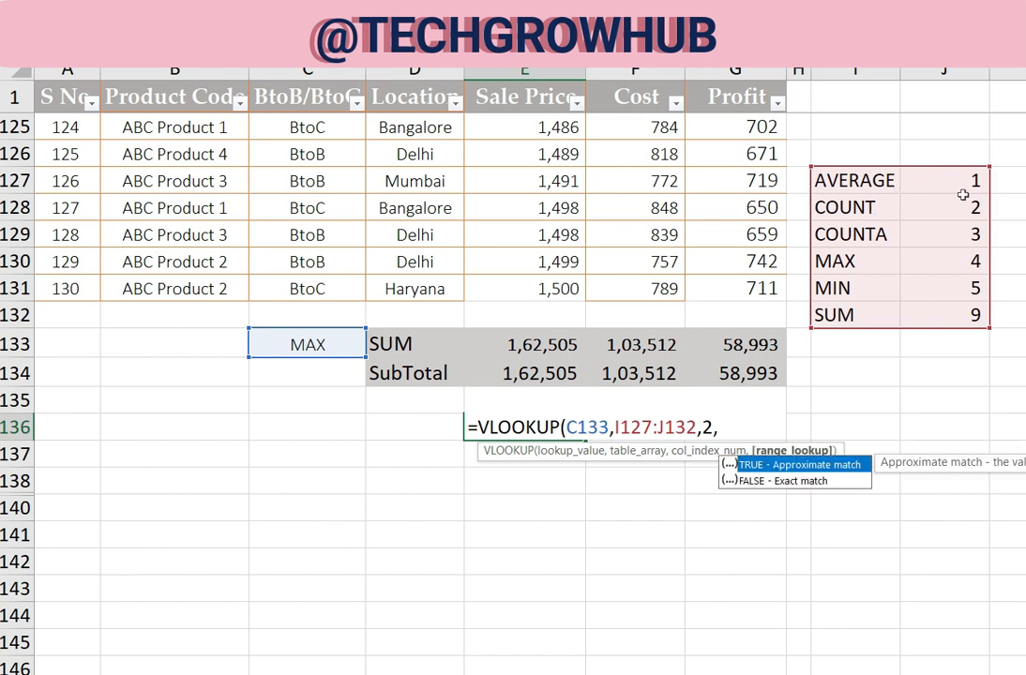
type("0)")
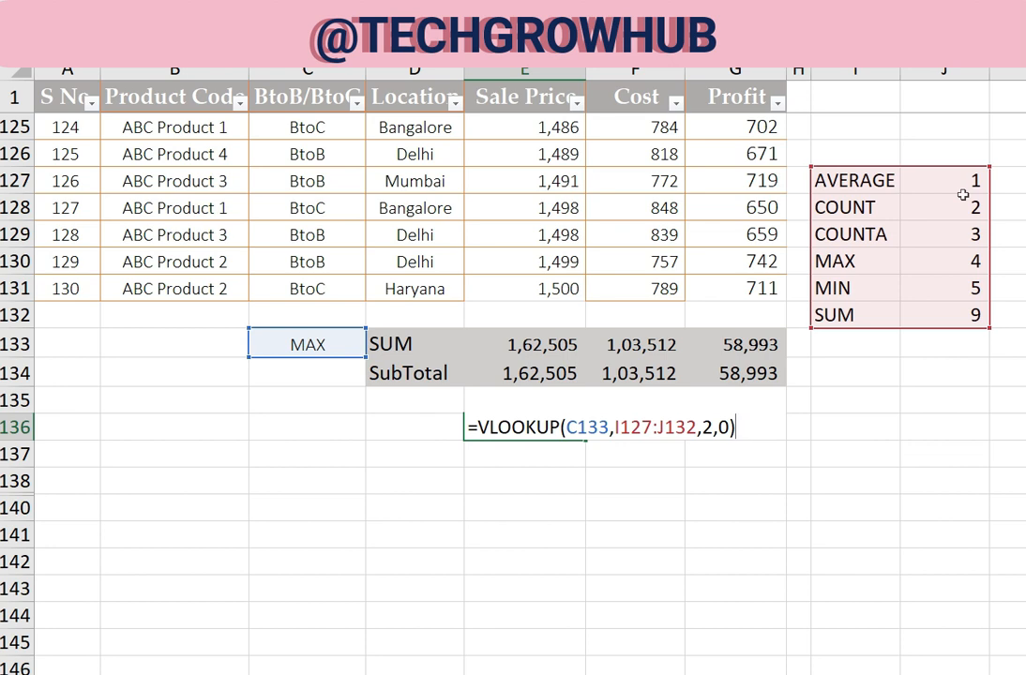
key("Return")
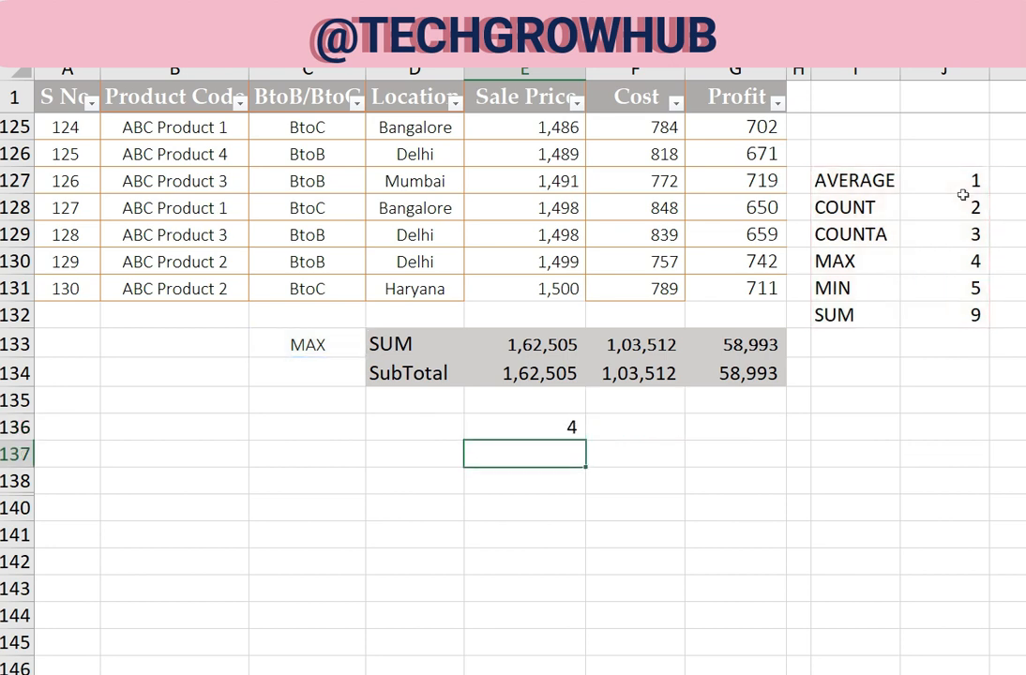
Check the function chosen in C133 against the number list in I127:J132 and the lookup result in E136
key("Up")
key("Left")
key("Up")
key("Up")
key("Up")
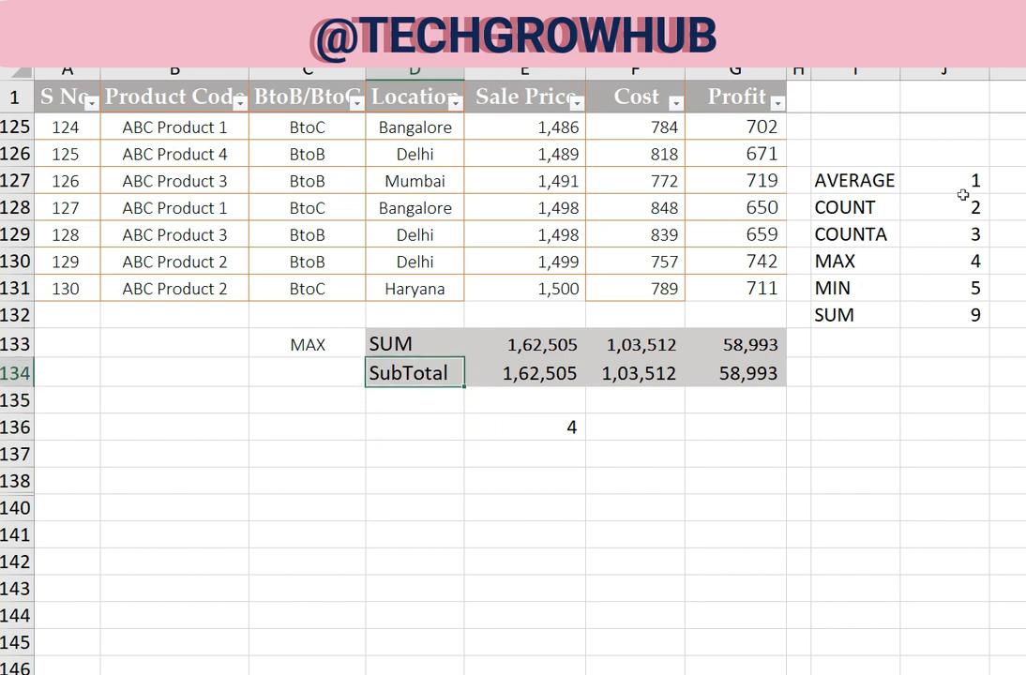
key("Left")
key("F2")
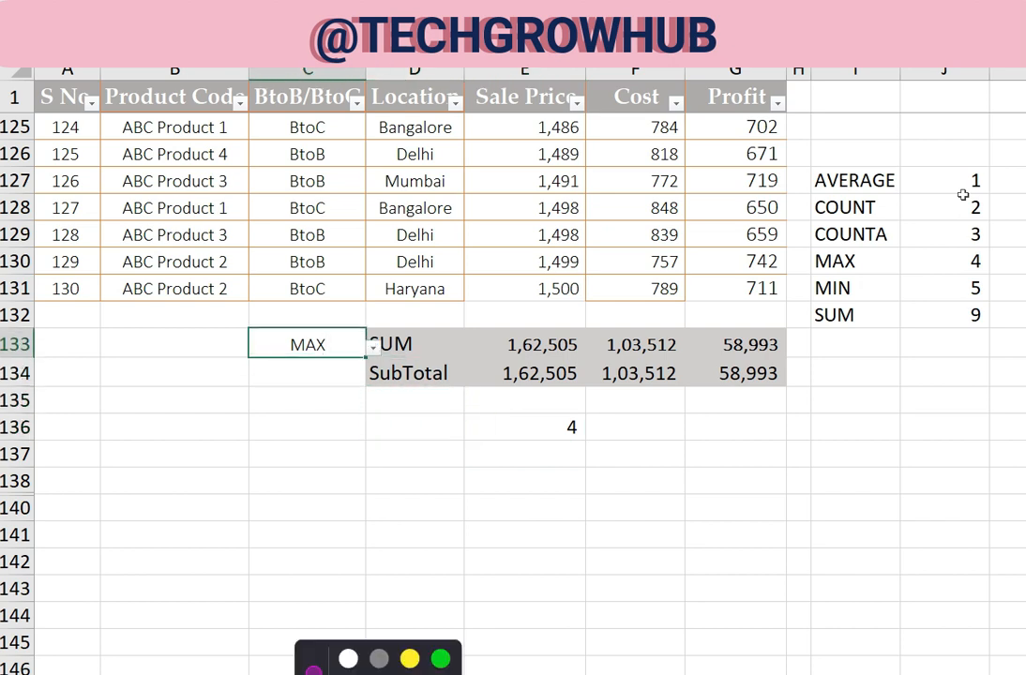
left_click_drag(872, 178, 976, 322)
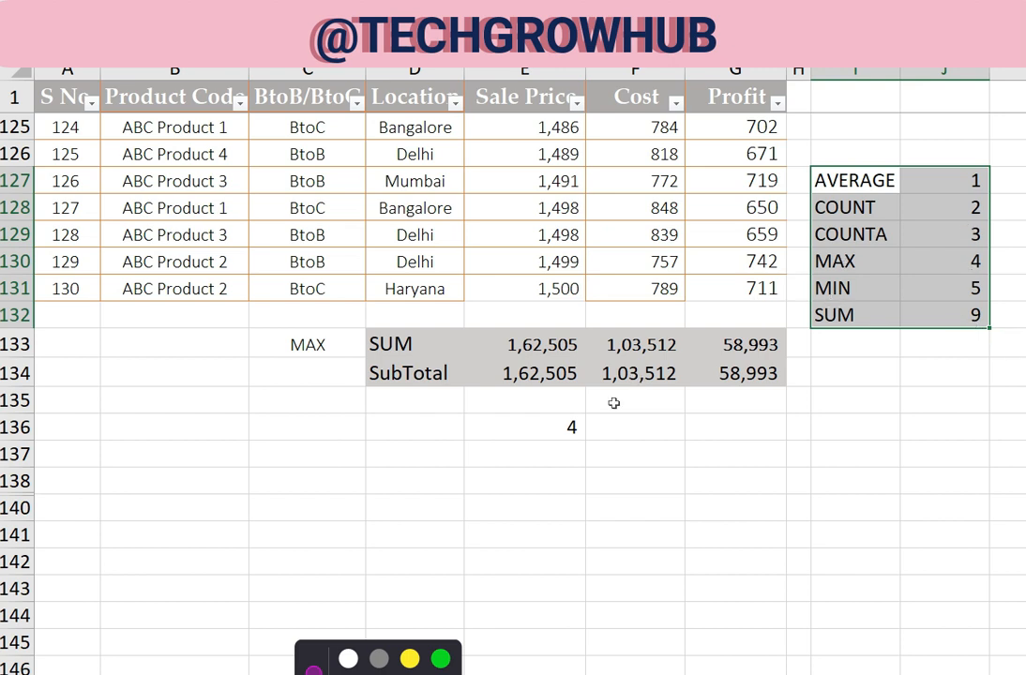
left_click(569, 428)
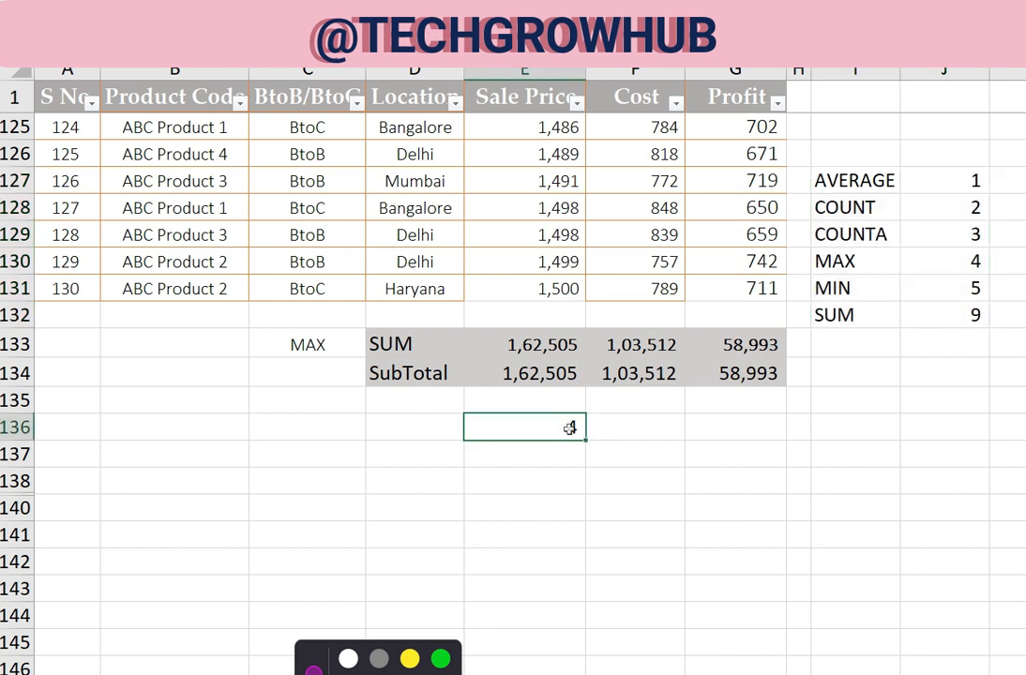
Choose SUM as the function in C133 and check the looked-up number in E136
left_click(348, 346)
left_click(373, 345)
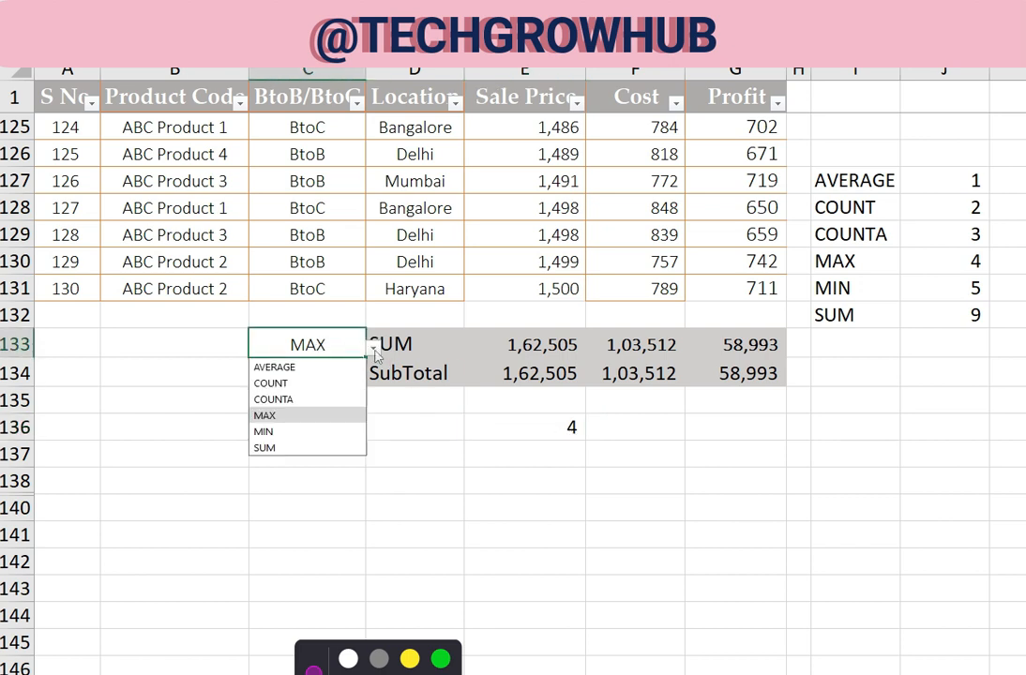
left_click(283, 446)
left_click(523, 432)
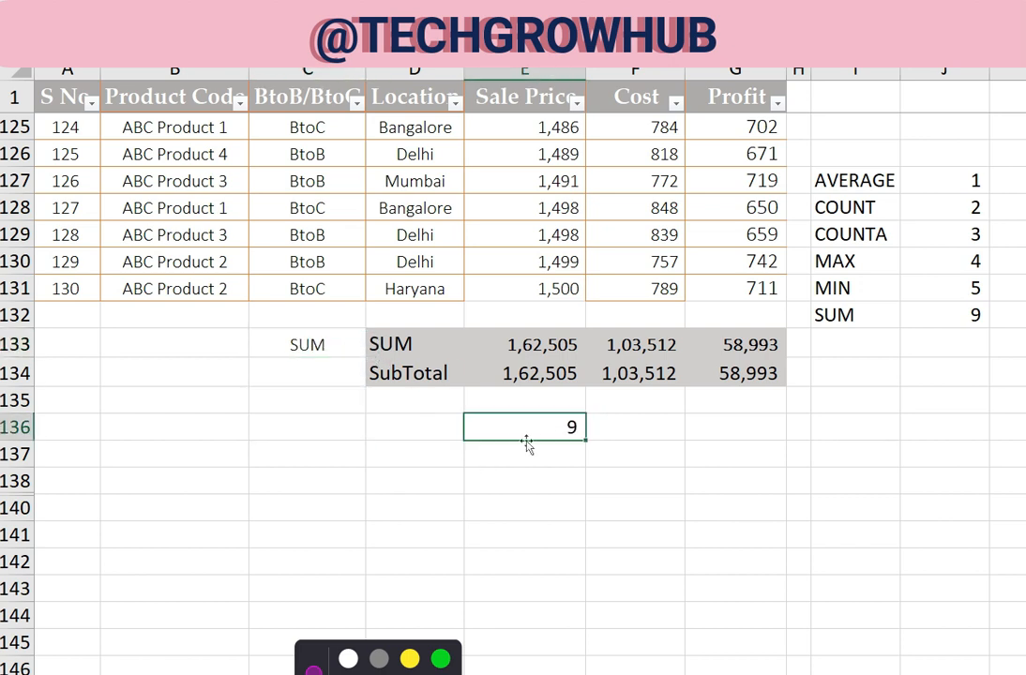
Make the E136 lookup references absolute so the formula reads =VLOOKUP($C$133,$I$127:$J$132,2,0)
double_click(501, 432)
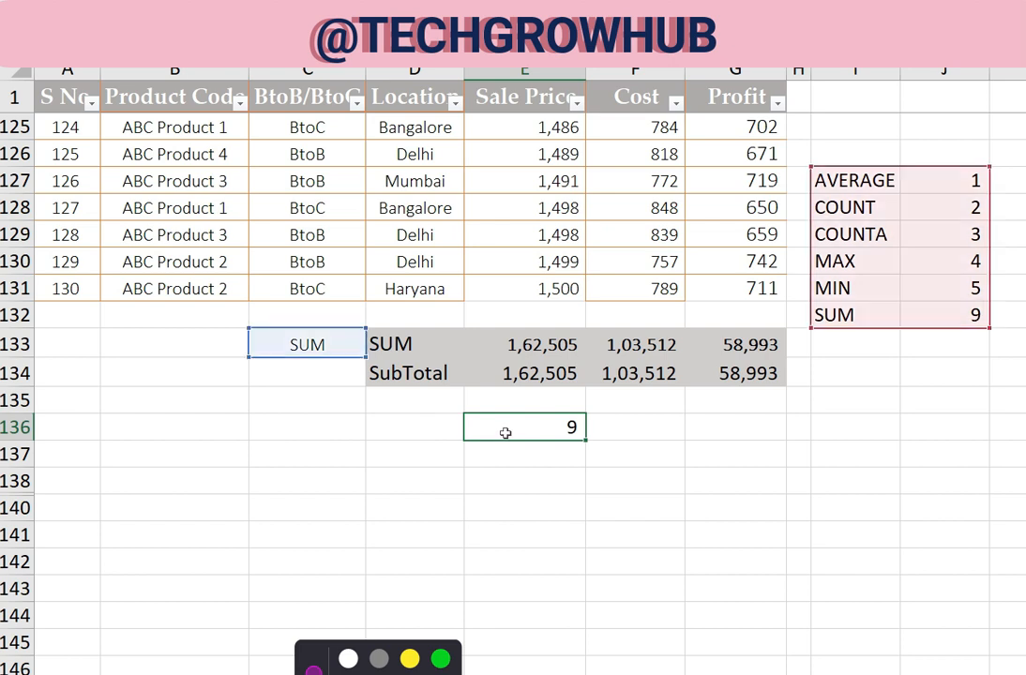
left_click(595, 428)
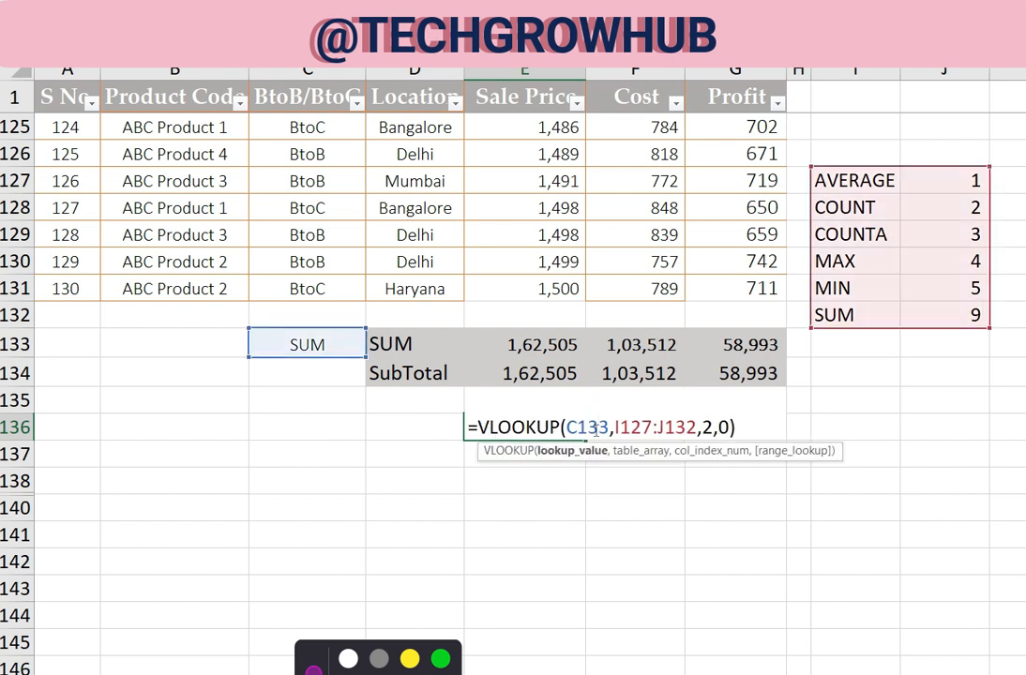
key("F4")
key("Right")
key("Right")
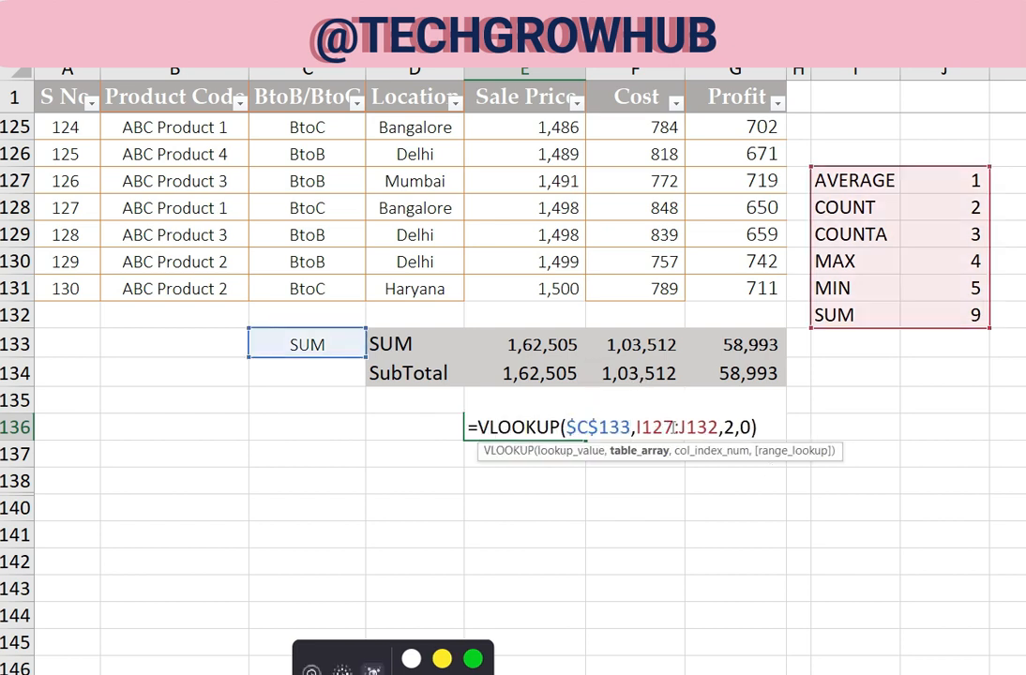
key("F4")
key("Right")
key("Right")
key("F4")
key("Return")
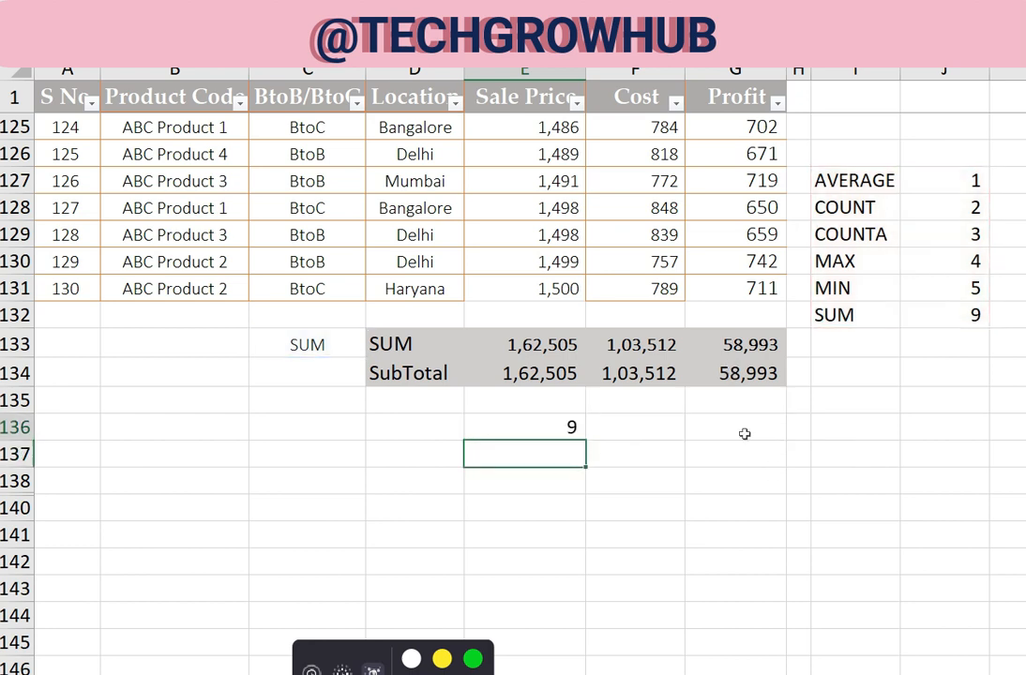
Replace the function number in E134's SUBTOTAL with the VLOOKUP copied from E136, giving =SUBTOTAL(VLOOKUP($C$133,$I$127:$J$132,2,0),E2:E131)
key("Up")
key("F2")
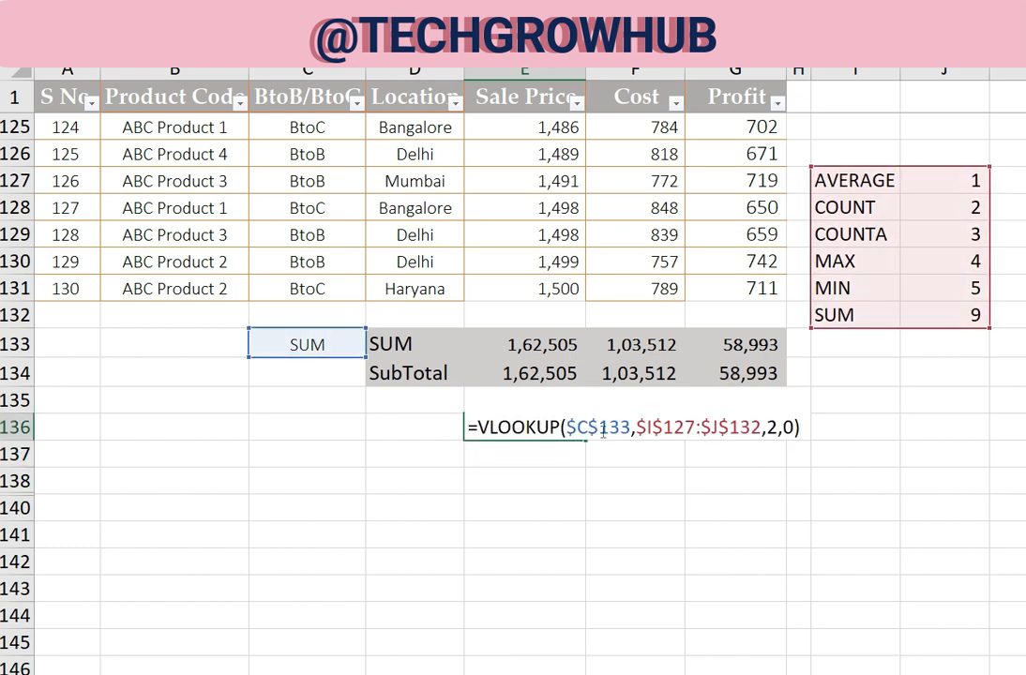
left_click_drag(472, 447, 804, 446)
key("ctrl+c")
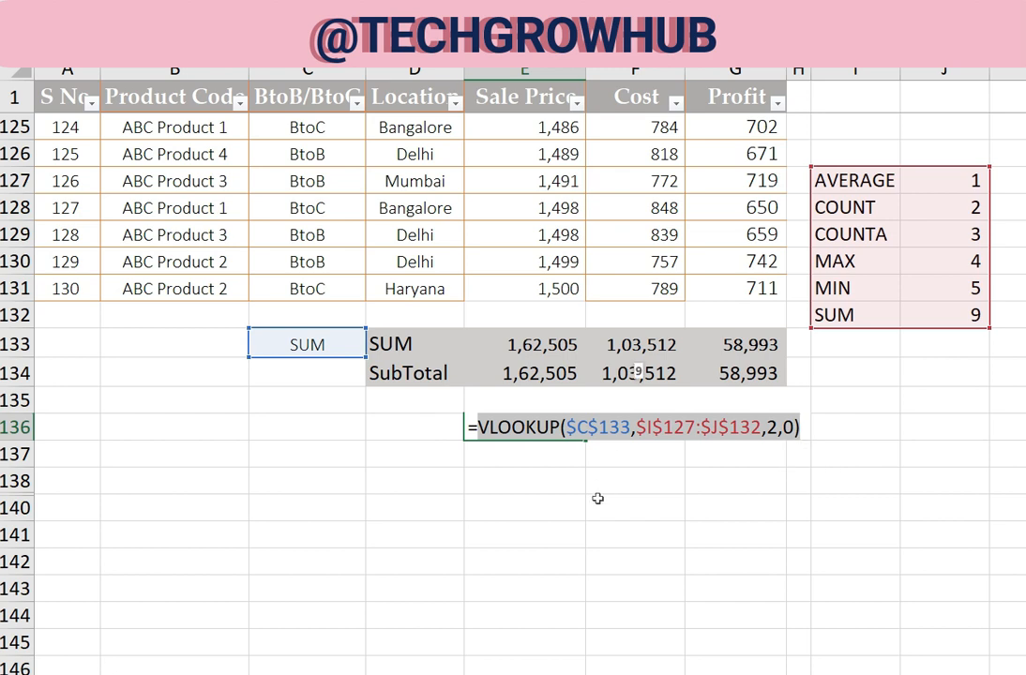
key("Escape")
double_click(548, 373)
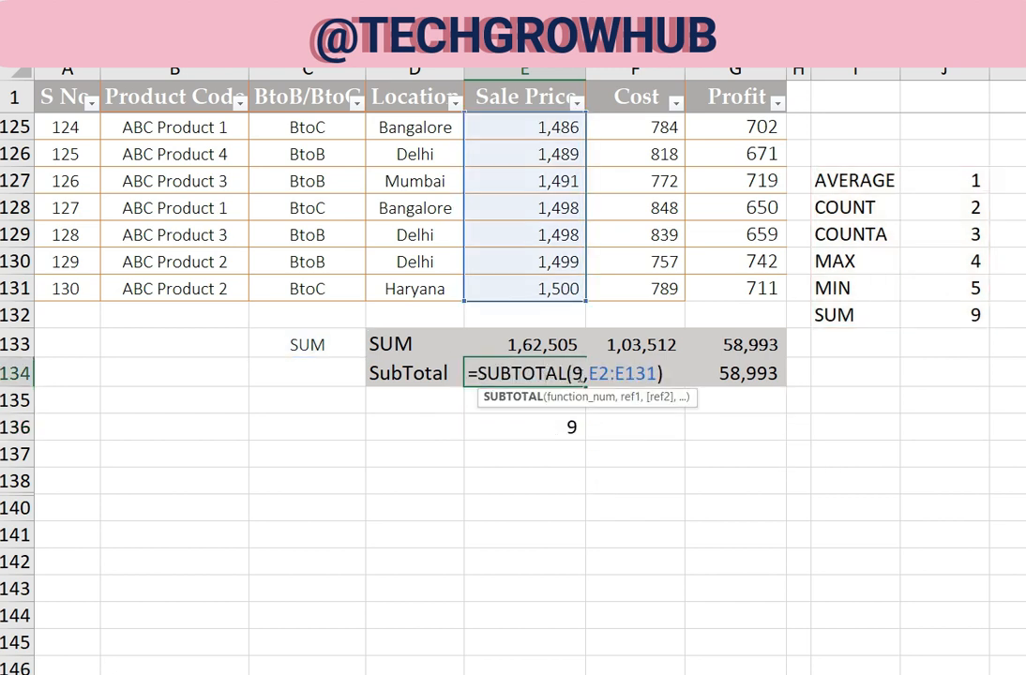
left_click(575, 373)
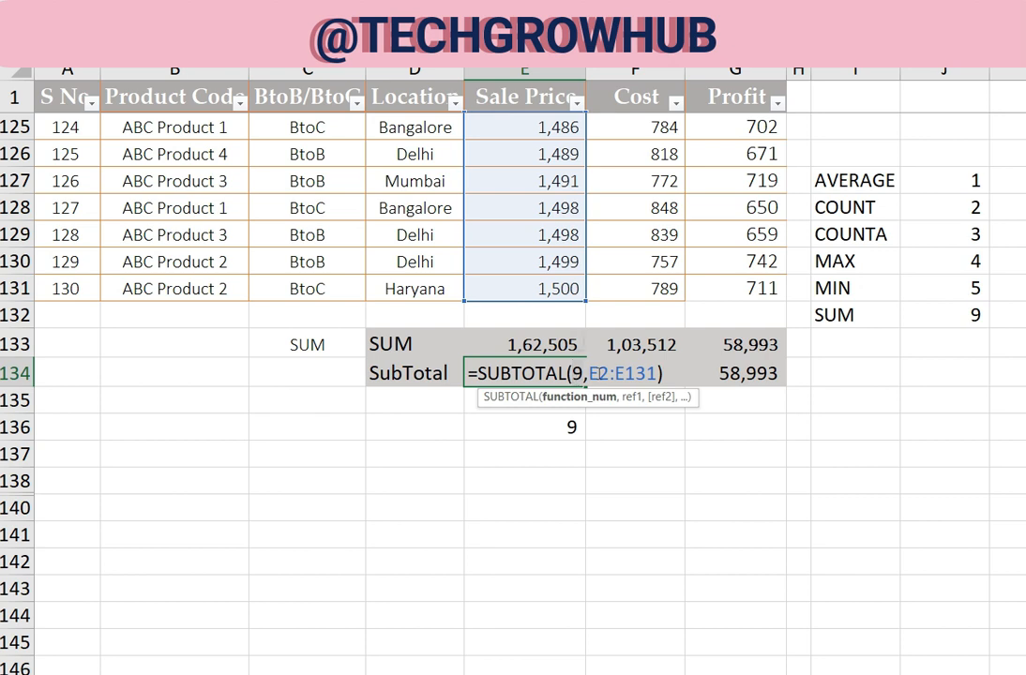
key("ctrl+v")
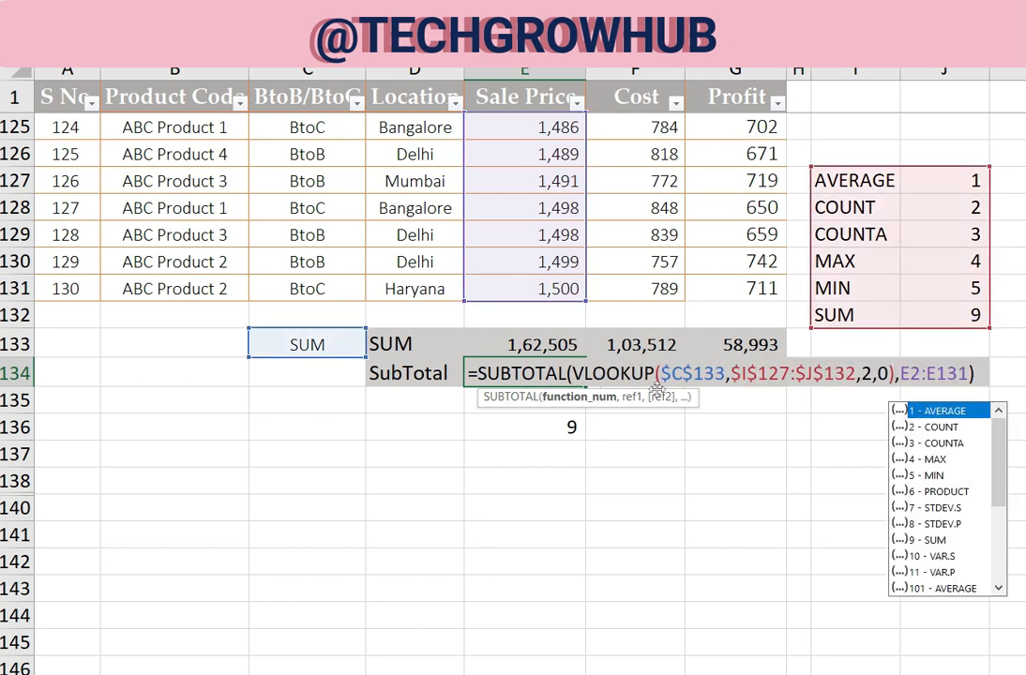
key("Return")
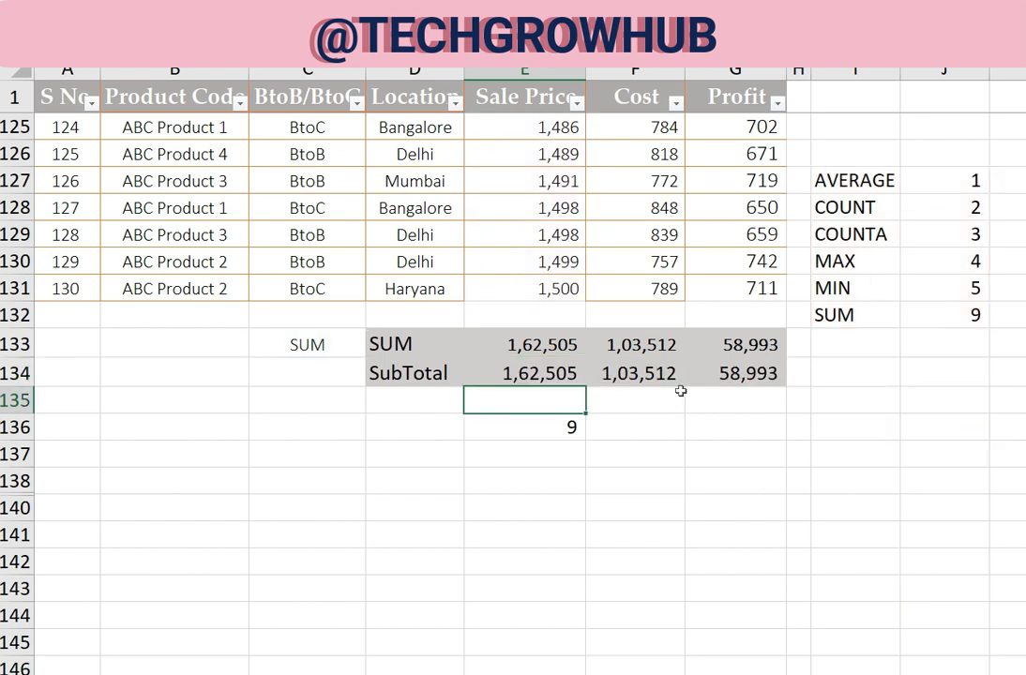
Copy the SUBTOTAL formula from E134 across to the Cost and Profit columns, F134:G134
key("Up")
key("ctrl+c")
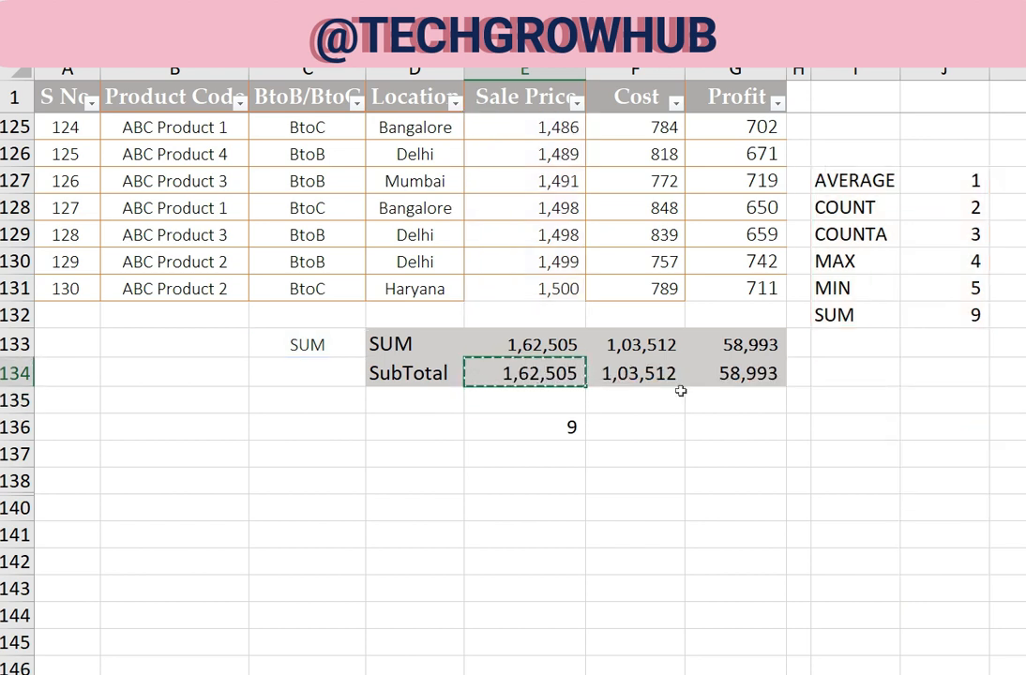
key("shift+Right")
key("shift+Right")
key("ctrl+v")
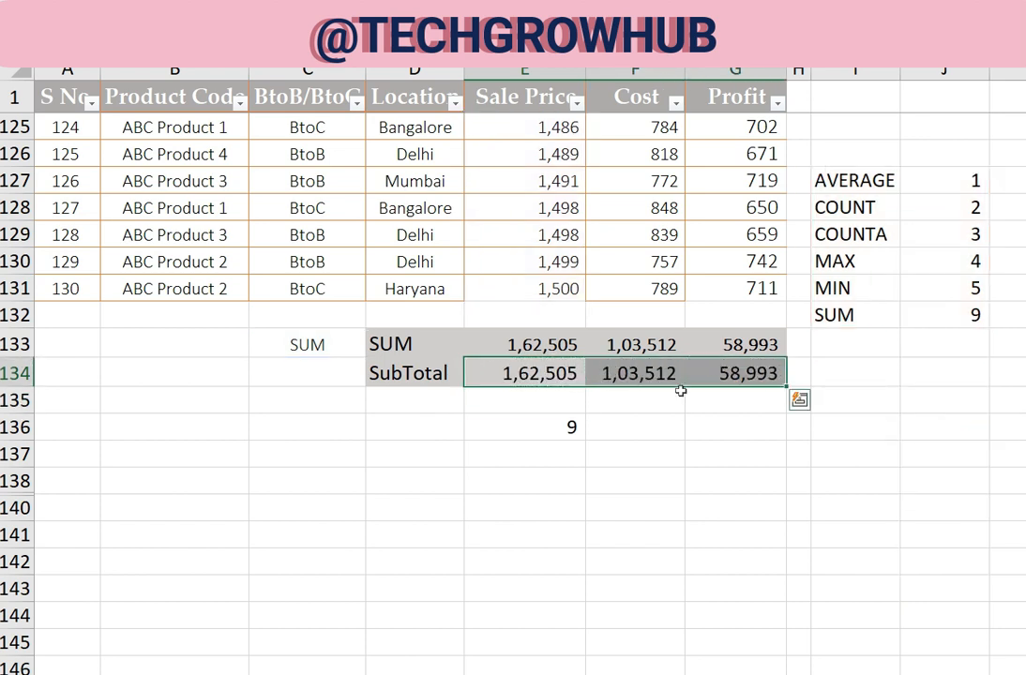
Choose MIN as the function in the C133 dropdown to test the SubTotal row
key("Up")
key("Left")
key("Left")
key("Down")
key("Right")
key("Right")
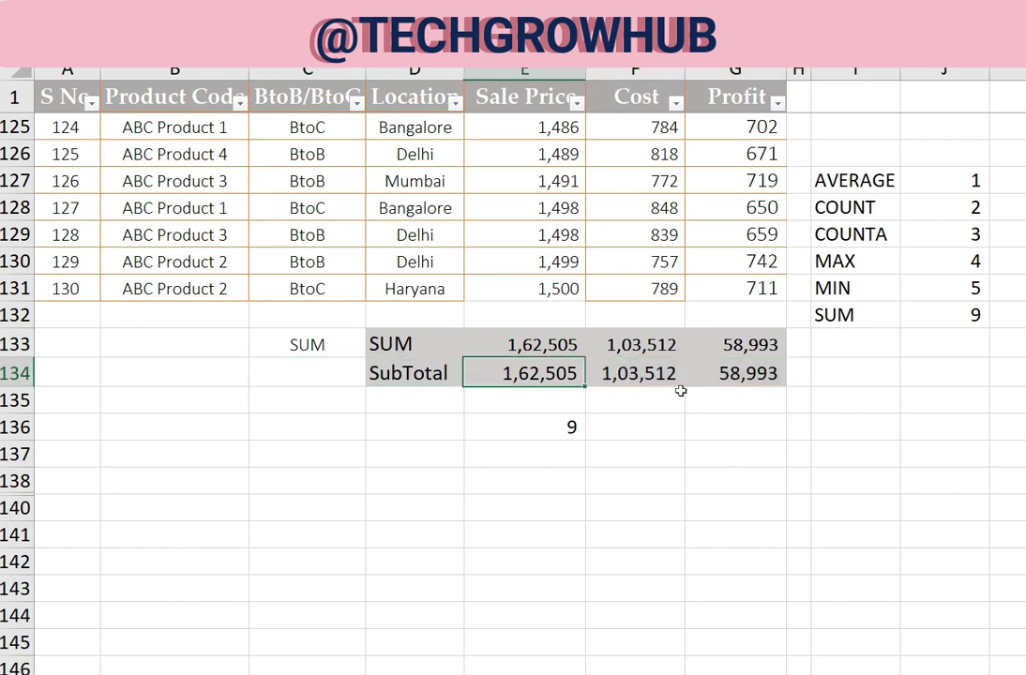
key("Up")
key("Left")
key("Left")
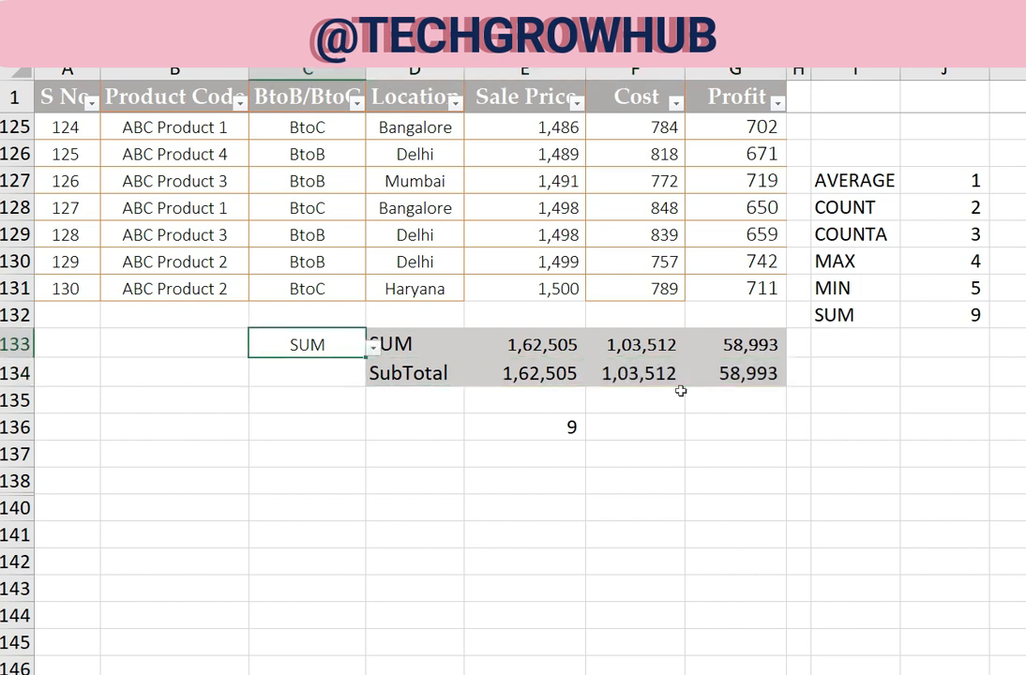
key("alt+Down")
key("Up")
key("Return")
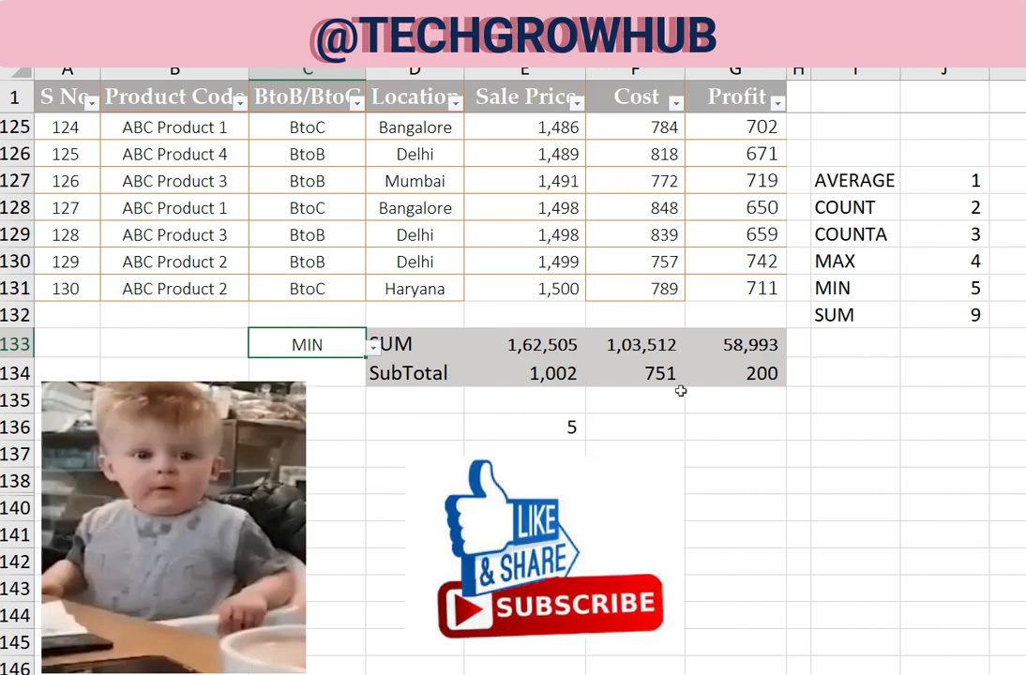